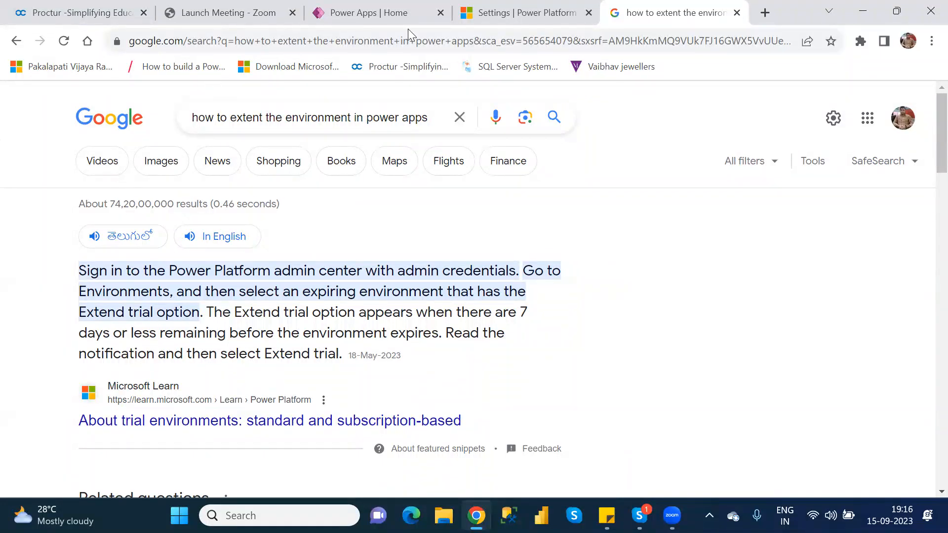
# Switch to the Power Platform admin center and select the NareshIT_B1 environment in the environments list
pyautogui.click(390, 16)
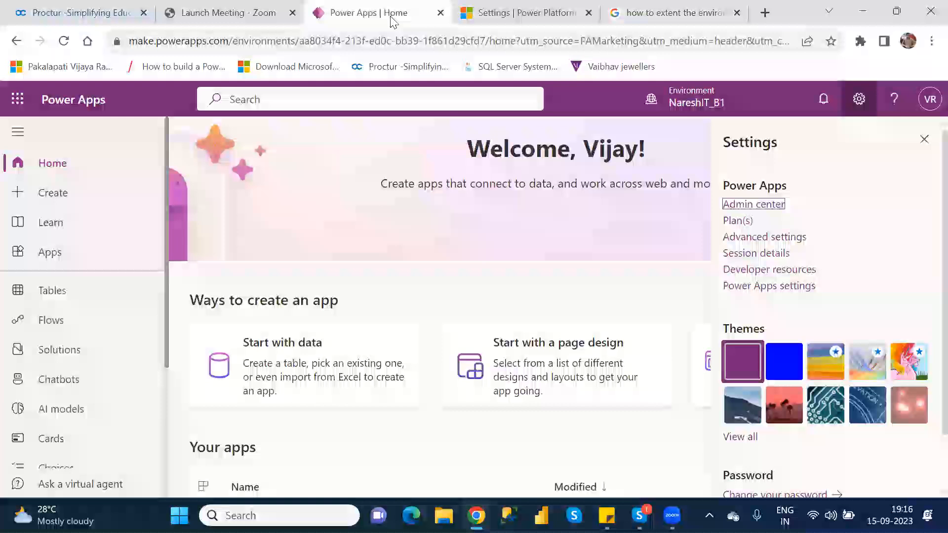
pyautogui.click(523, 14)
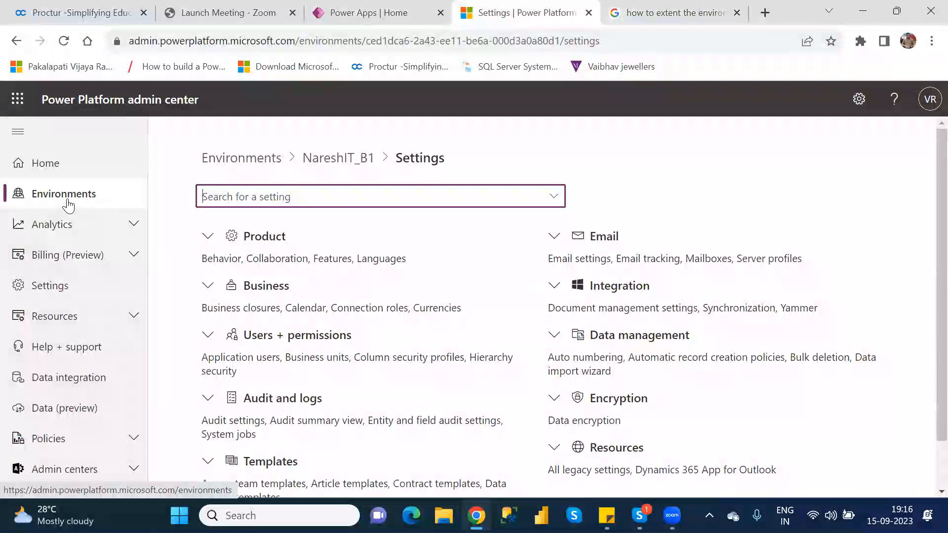
pyautogui.click(68, 203)
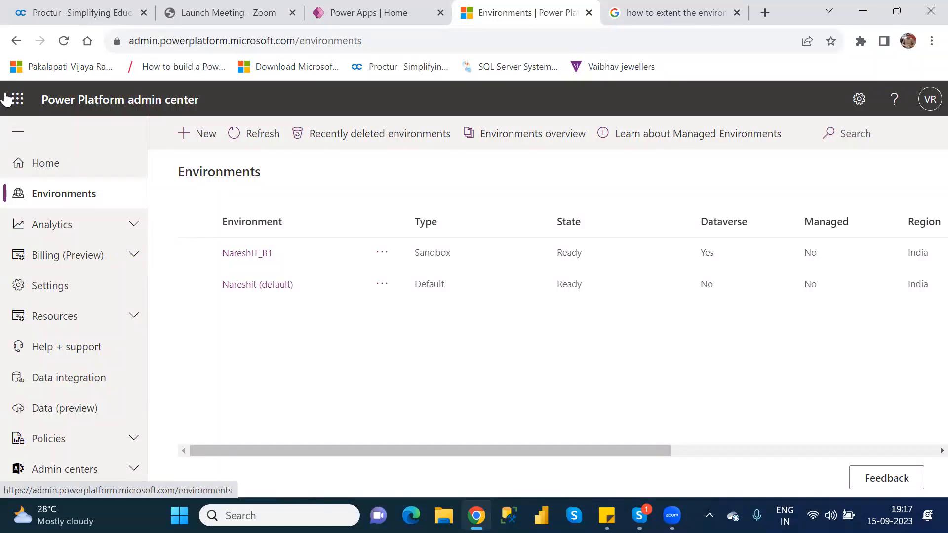
pyautogui.click(195, 254)
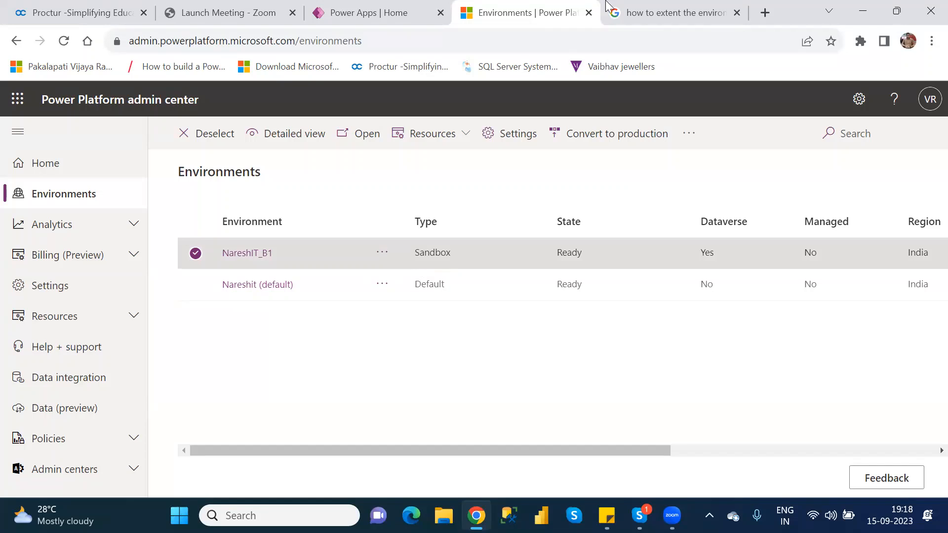
# Examine the Google search results on how to extend an environment in Power Apps
pyautogui.click(657, 13)
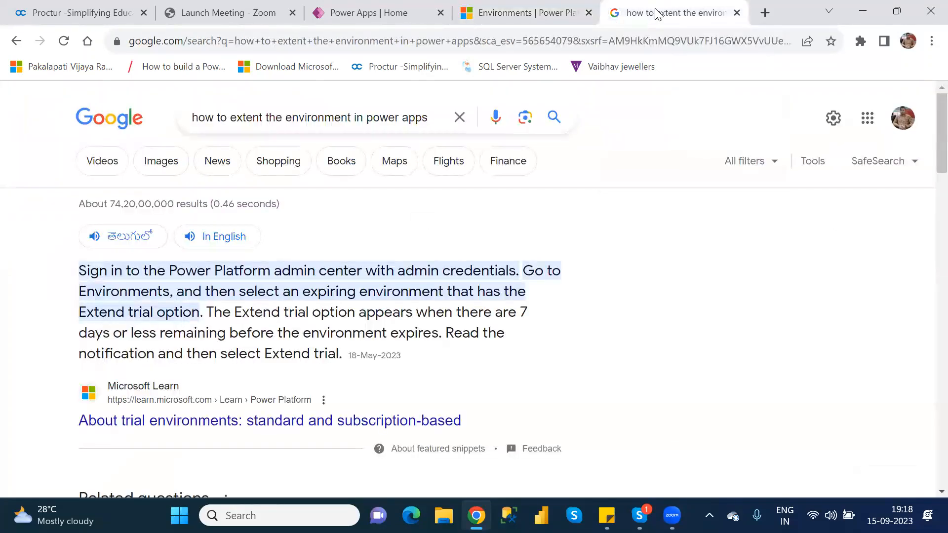
pyautogui.press('Down')
pyautogui.press('Down')
pyautogui.press('Down')
pyautogui.press('Down')
pyautogui.press('Down')
pyautogui.press('Down')
pyautogui.press('Down')
pyautogui.press('Down')
pyautogui.press('Down')
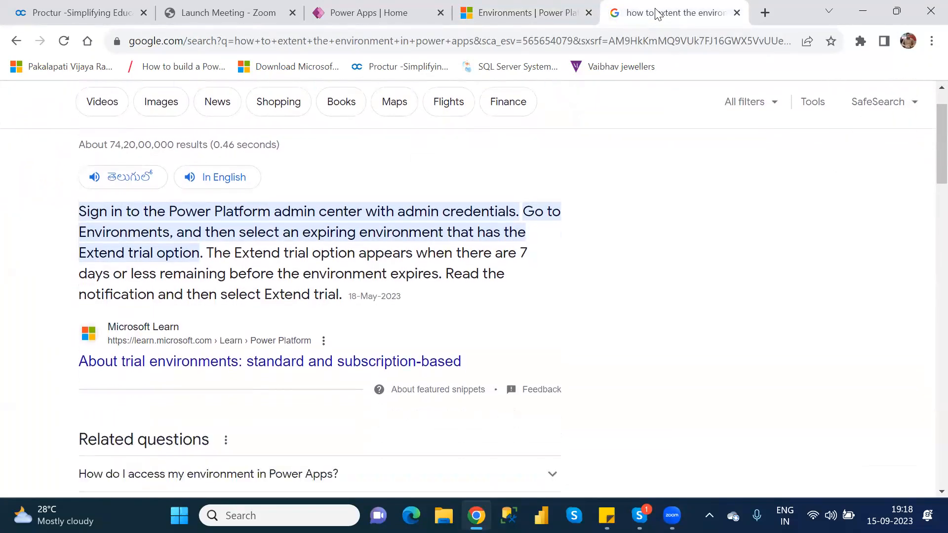
pyautogui.press('Down')
pyautogui.press('Down')
pyautogui.press('Down')
pyautogui.press('Down')
pyautogui.press('Down')
pyautogui.press('Down')
pyautogui.press('Down')
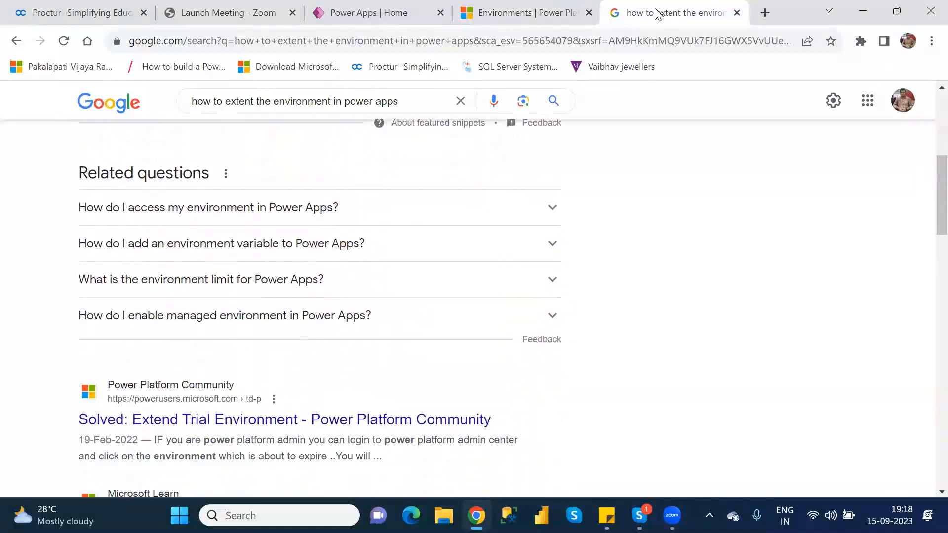
pyautogui.press('Down')
pyautogui.press('Down')
pyautogui.press('Down')
pyautogui.press('Down')
pyautogui.press('Down')
pyautogui.press('Down')
pyautogui.press('Down')
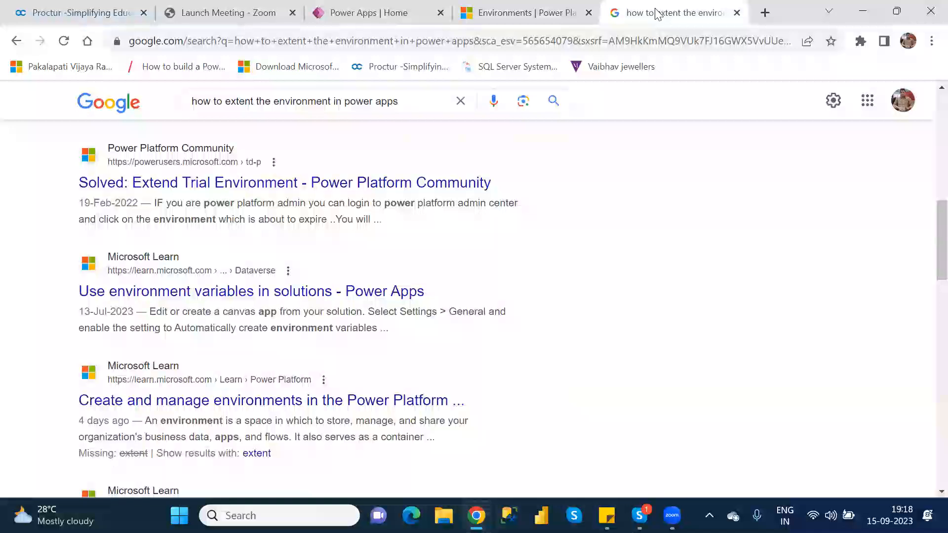
# Close the Google results and the Power Platform admin center pages, and dismiss the Power Apps settings
pyautogui.click(737, 13)
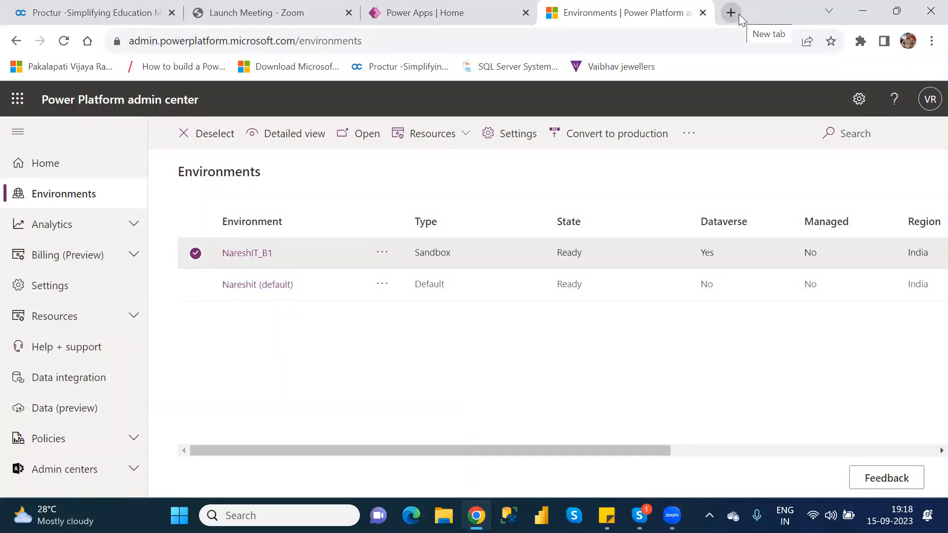
pyautogui.click(703, 14)
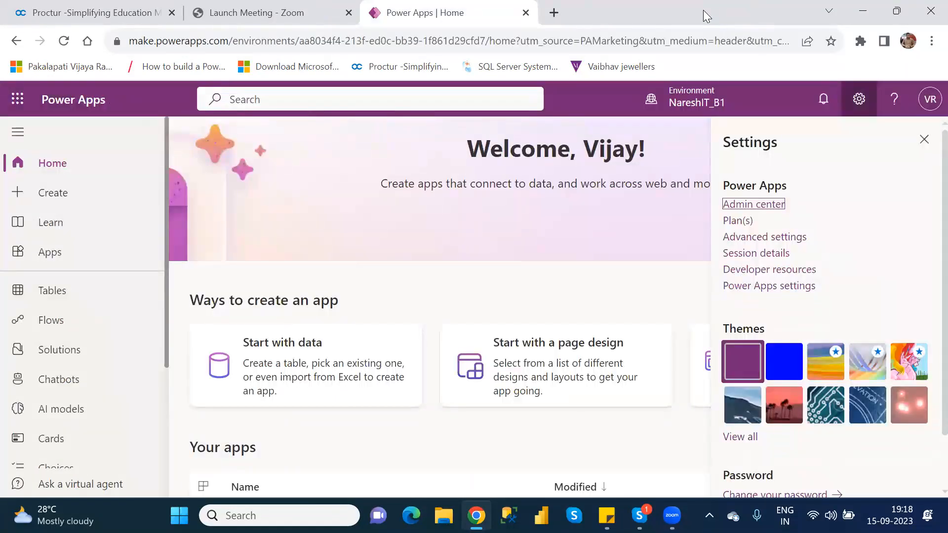
pyautogui.click(928, 143)
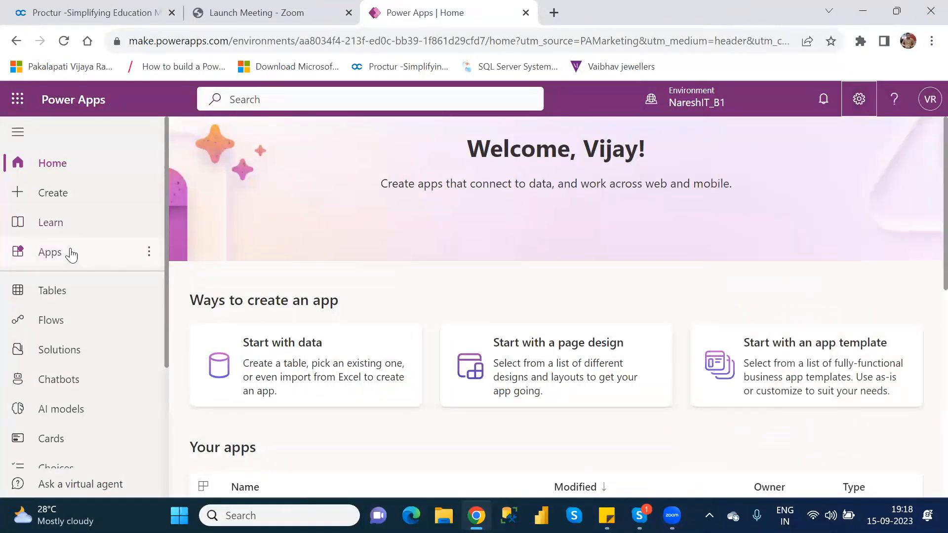
# Open NareshIT_BlankCanvasApp from the apps list for editing and skip the welcome message
pyautogui.click(70, 253)
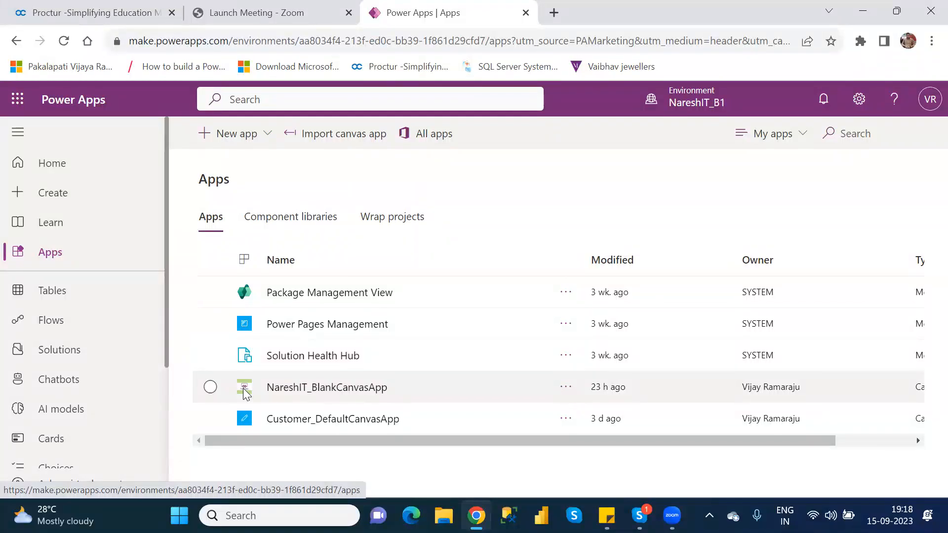
pyautogui.click(211, 387)
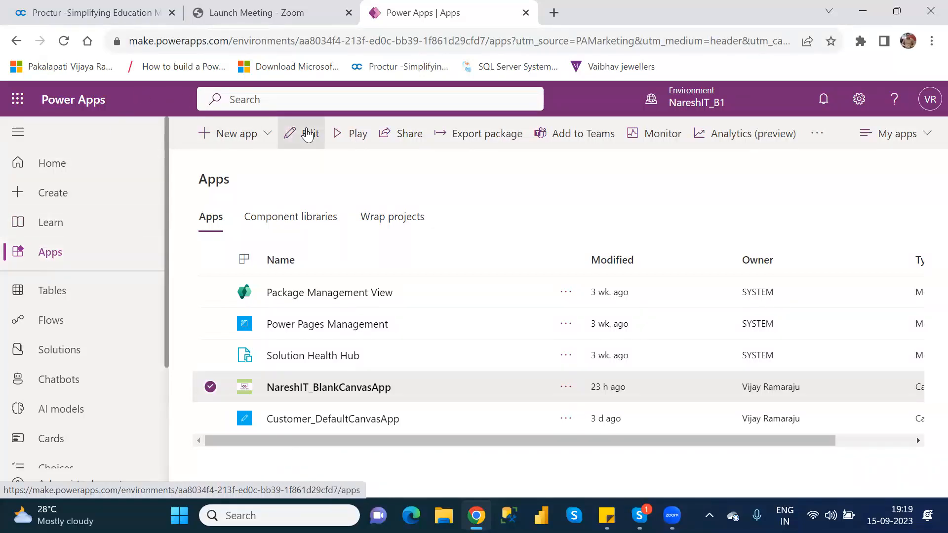
pyautogui.click(307, 134)
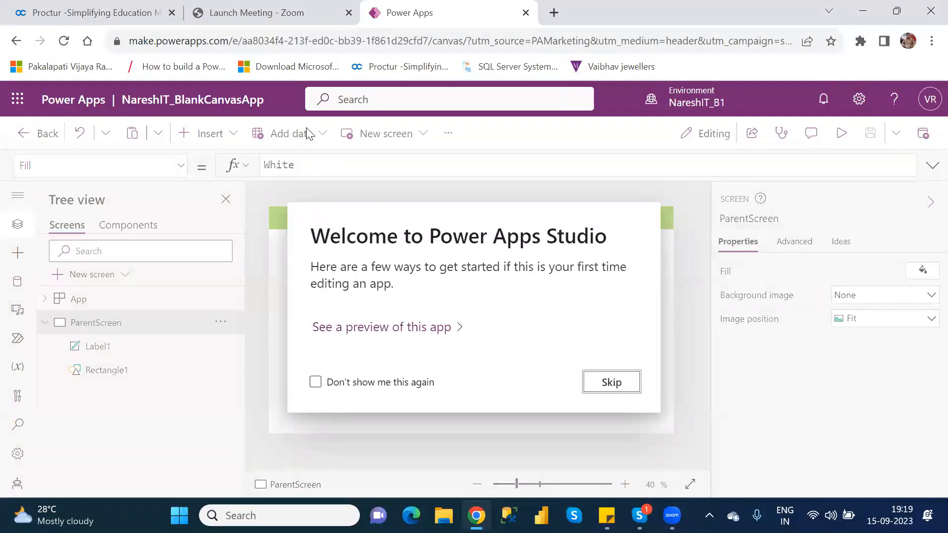
pyautogui.click(611, 382)
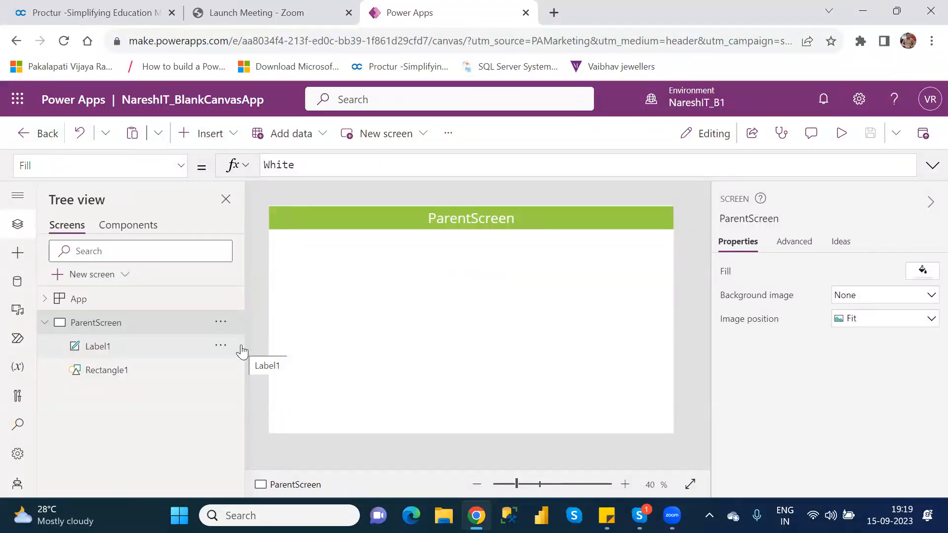
# Move the ParentScreen title label down, clear of the green header rectangle
pyautogui.click(573, 215)
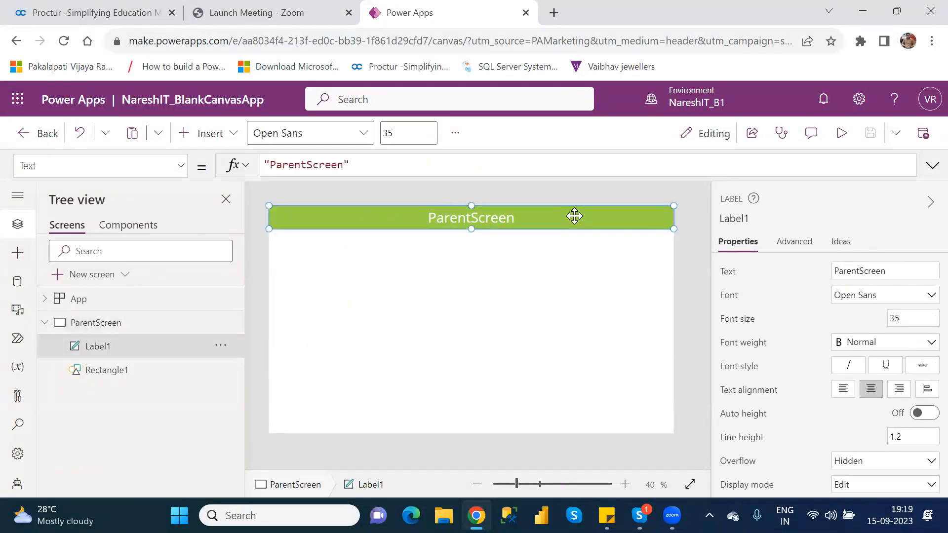
pyautogui.press('Down')
pyautogui.press('Down')
pyautogui.press('Down')
pyautogui.press('Down')
pyautogui.press('Down')
pyautogui.press('Down')
# Nudge the green header rectangle on ParentScreen up to Y position 0
pyautogui.click(574, 215)
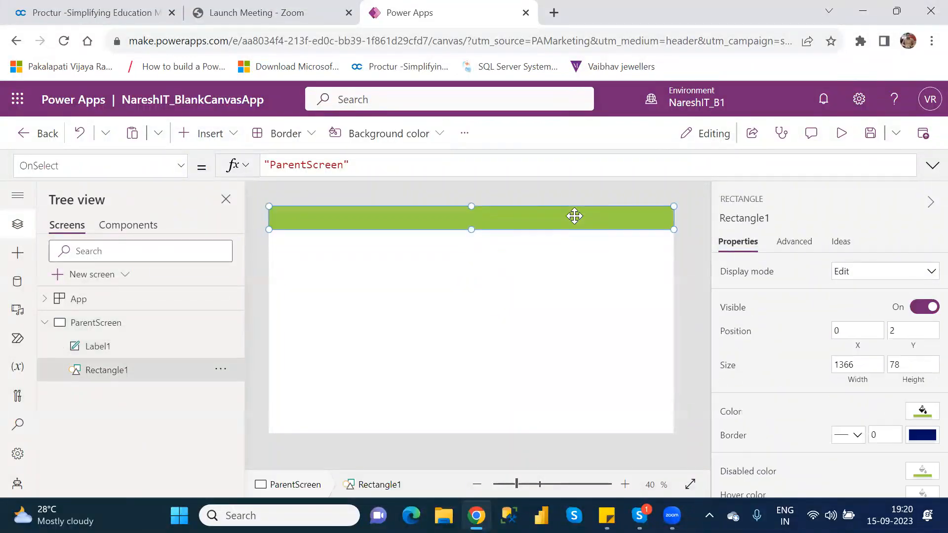
pyautogui.press('Up')
pyautogui.press('Up')
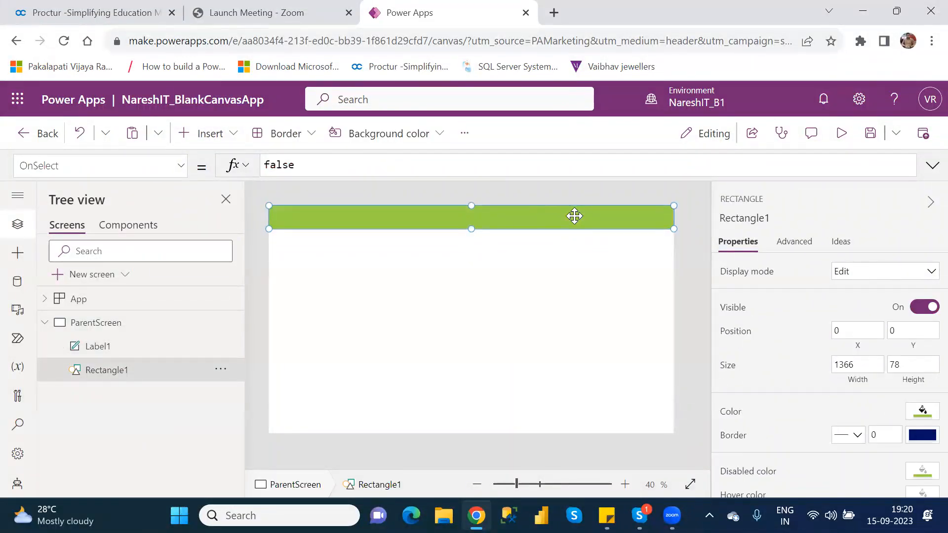
# Move the ParentScreen title label back up so that it lies over the green header rectangle
pyautogui.click(496, 260)
pyautogui.click(394, 243)
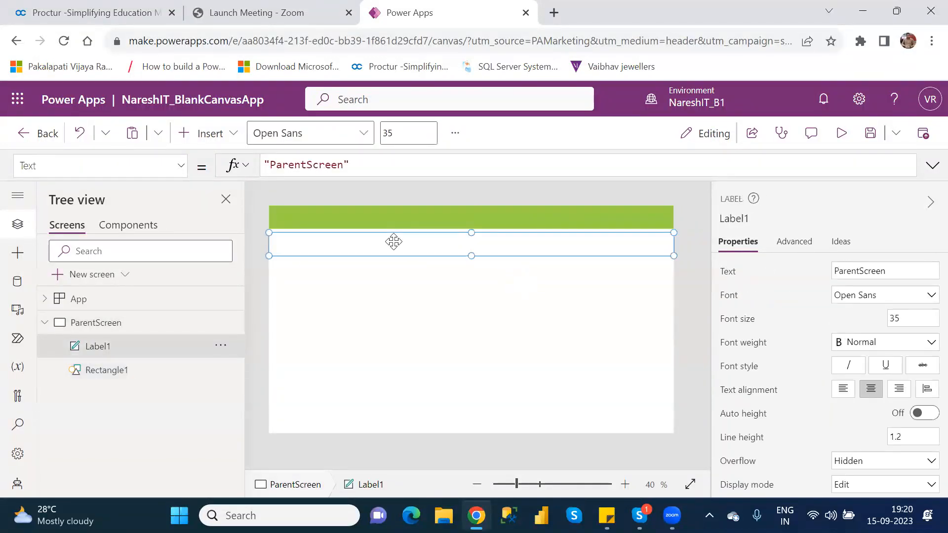
pyautogui.press('Up')
pyautogui.press('Up')
pyautogui.press('Up')
pyautogui.press('Up')
pyautogui.press('Up')
pyautogui.press('Up')
pyautogui.press('Up')
pyautogui.press('Up')
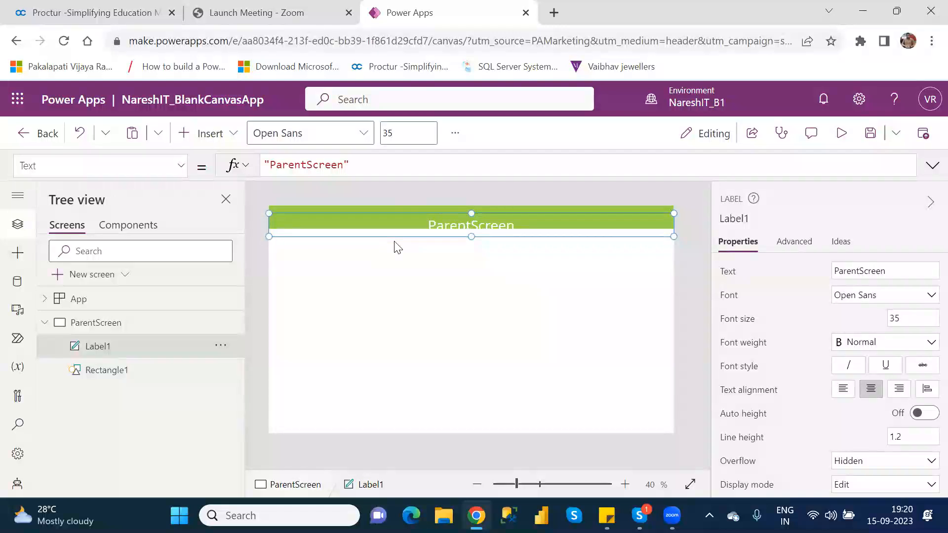
pyautogui.press('Up')
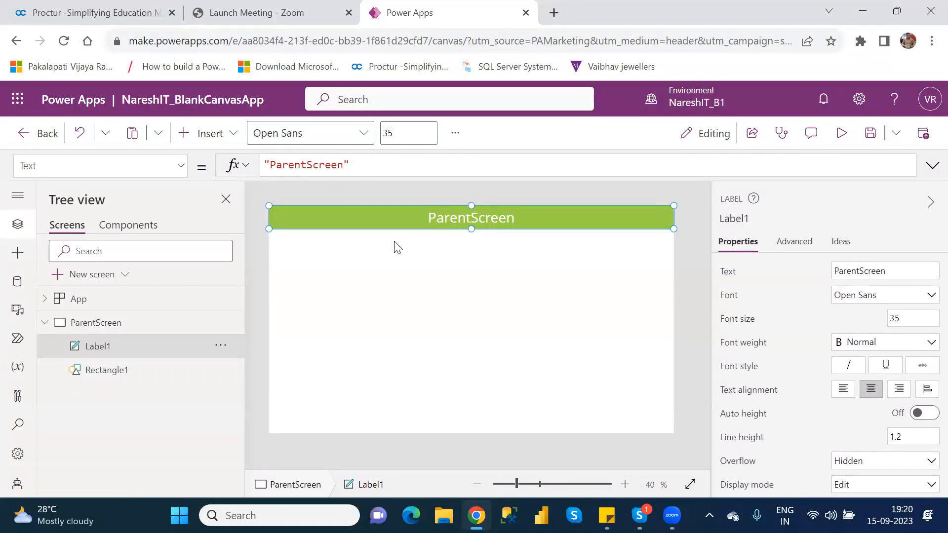
# Add a new screen with the Blank layout and rename it TempScreen
pyautogui.click(104, 283)
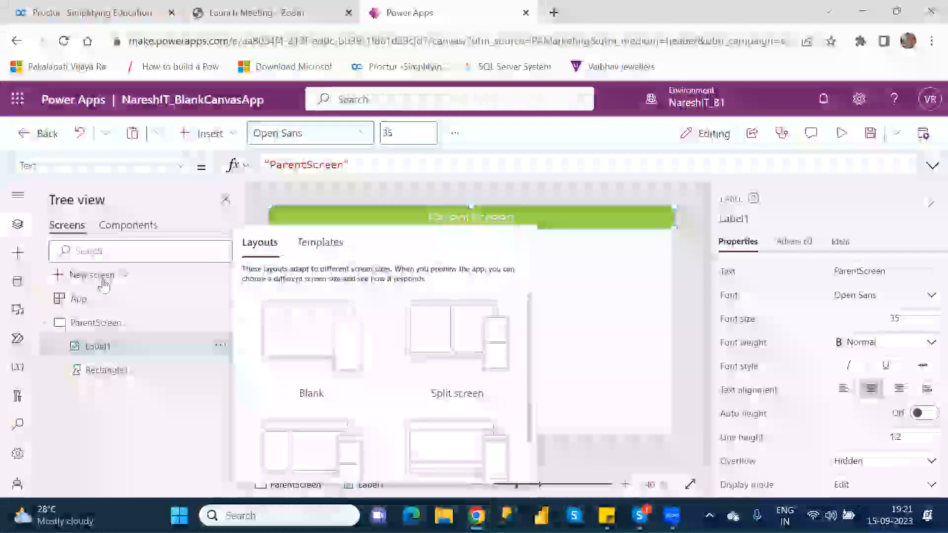
pyautogui.click(312, 335)
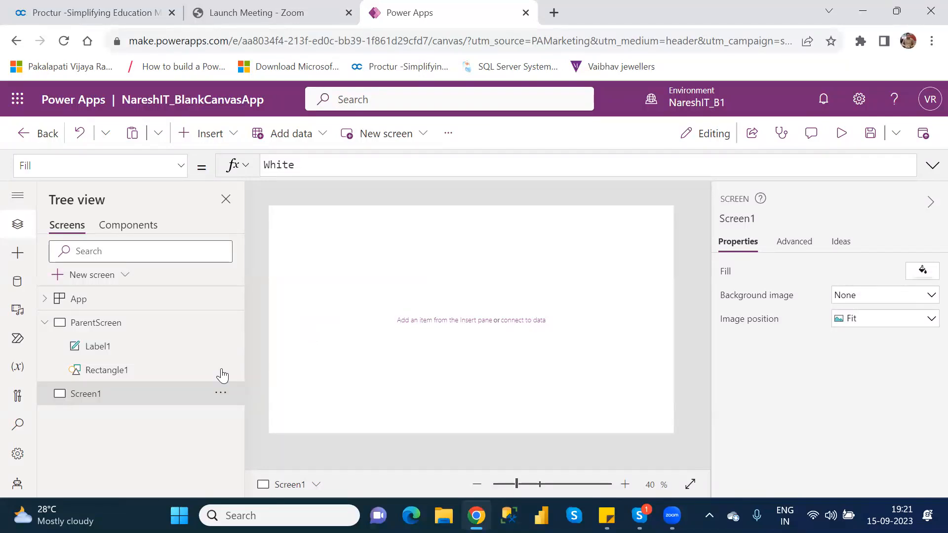
pyautogui.doubleClick(97, 396)
pyautogui.write('Tempscreen')
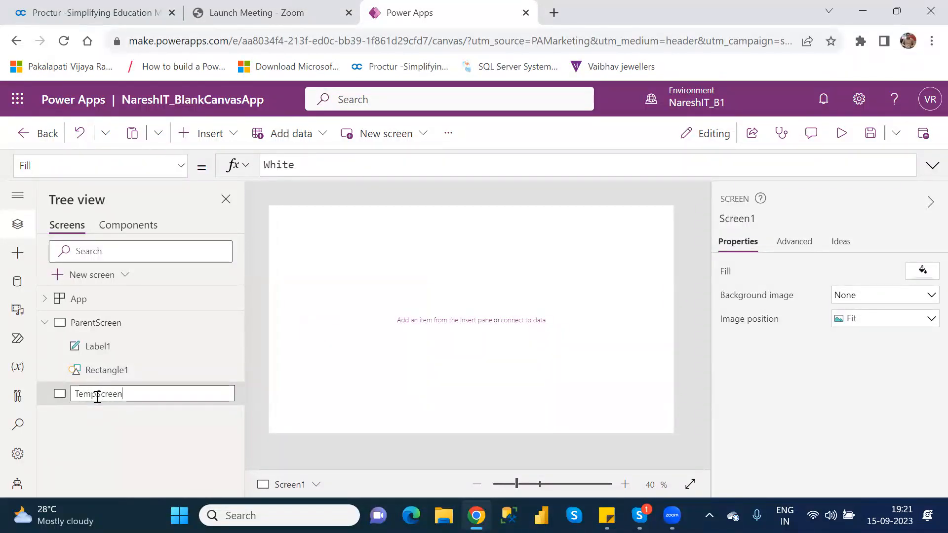
pyautogui.press('Return')
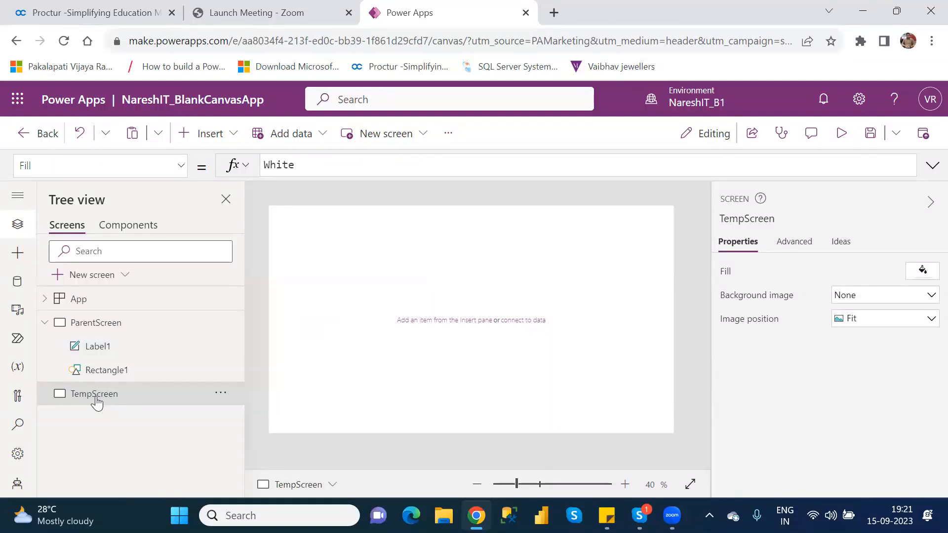
# Copy the title label Label1 from ParentScreen onto TempScreen
pyautogui.click(97, 347)
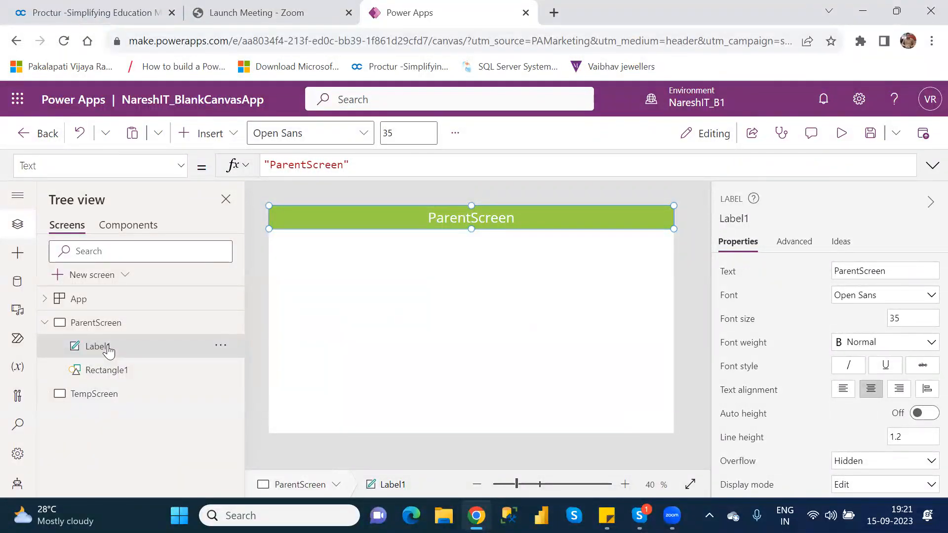
pyautogui.click(105, 398)
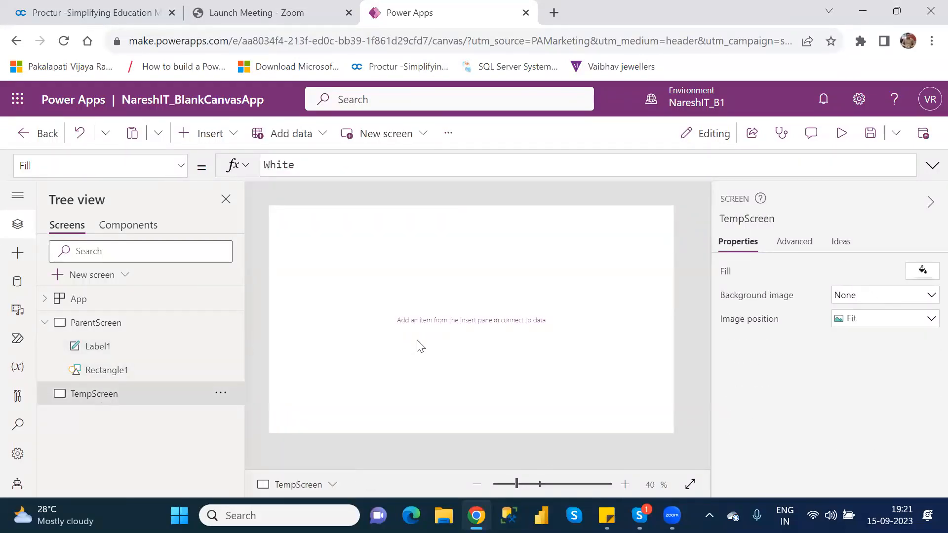
pyautogui.hotkey('ctrl', 'v')
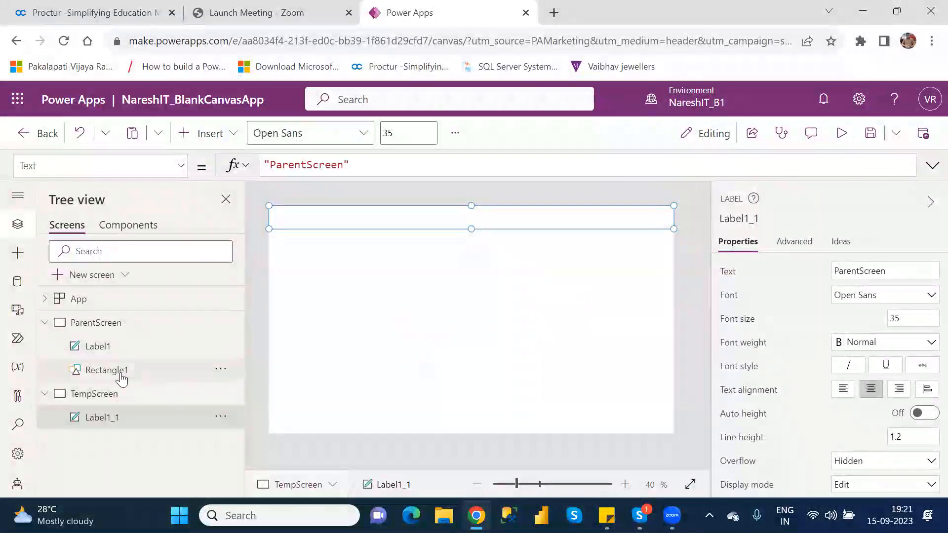
# Copy the green Rectangle1 from ParentScreen onto TempScreen and align it with the screen's upper edge at Y 0
pyautogui.click(122, 378)
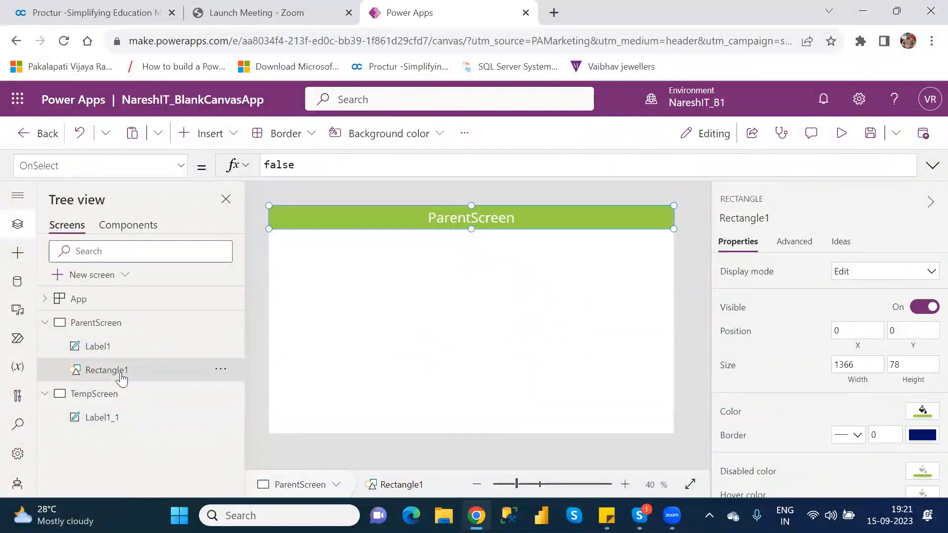
pyautogui.click(112, 419)
pyautogui.hotkey('ctrl', 'v')
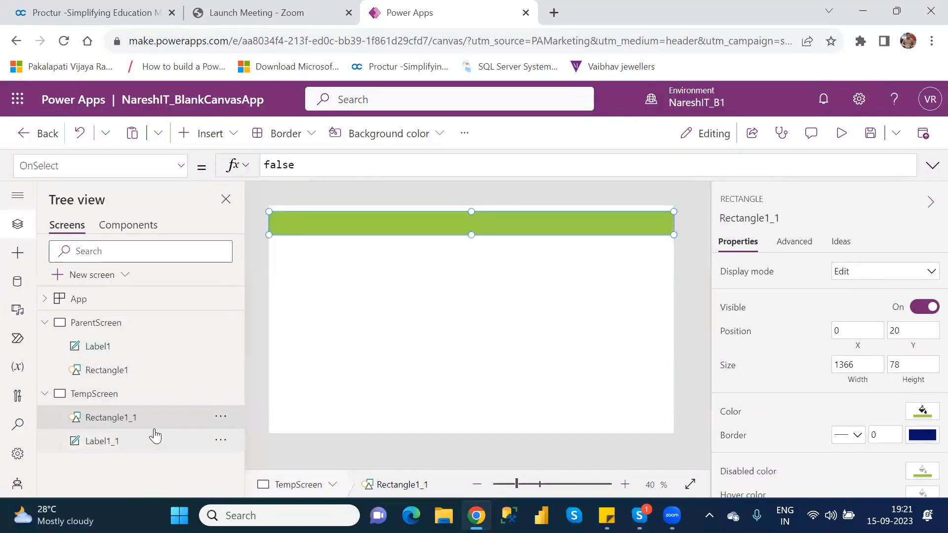
pyautogui.moveTo(459, 230); pyautogui.dragTo(460, 220)
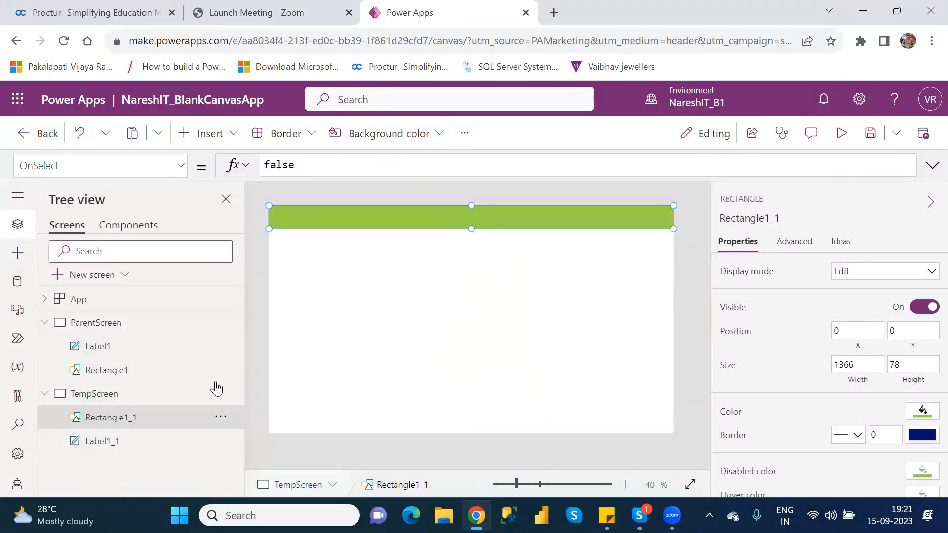
# Change the text of the copied title label on TempScreen to TempScreen
pyautogui.click(119, 441)
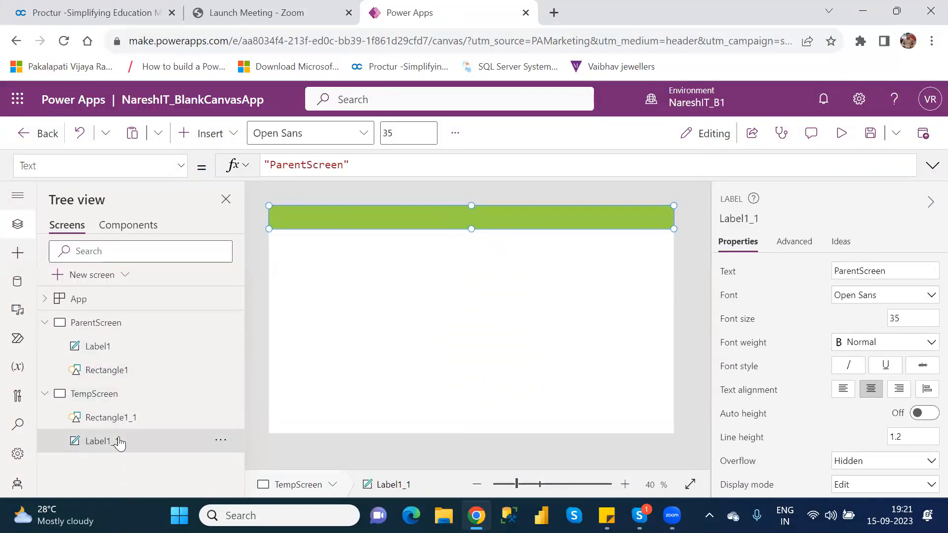
pyautogui.moveTo(516, 225)
pyautogui.mouseDown()
pyautogui.moveTo(520, 277)
pyautogui.moveTo(523, 222)
pyautogui.mouseUp()
pyautogui.moveTo(523, 222); pyautogui.dragTo(524, 221)
pyautogui.click(861, 271)
pyautogui.press('BackSpace')
pyautogui.press('BackSpace')
pyautogui.press('BackSpace')
pyautogui.press('BackSpace')
pyautogui.press('BackSpace')
pyautogui.press('BackSpace')
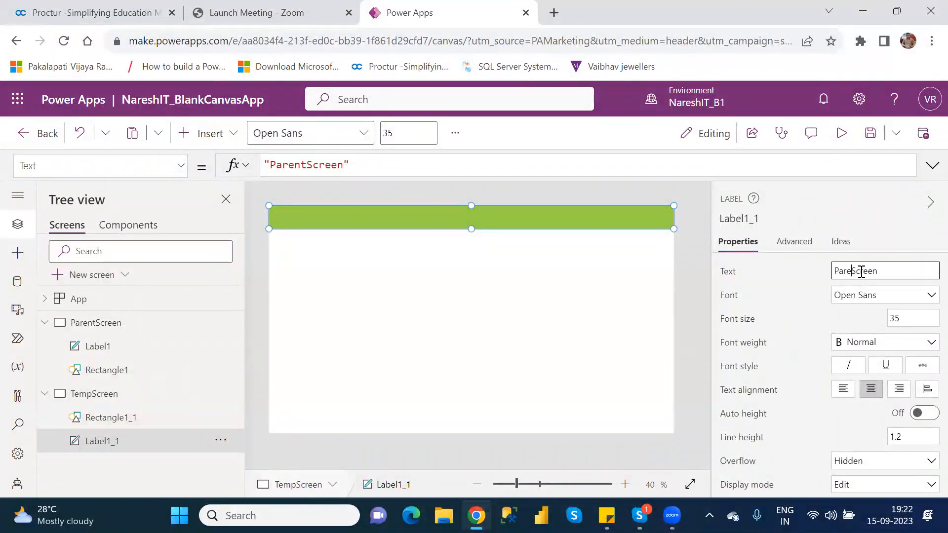
pyautogui.write('Temp')
pyautogui.click(535, 317)
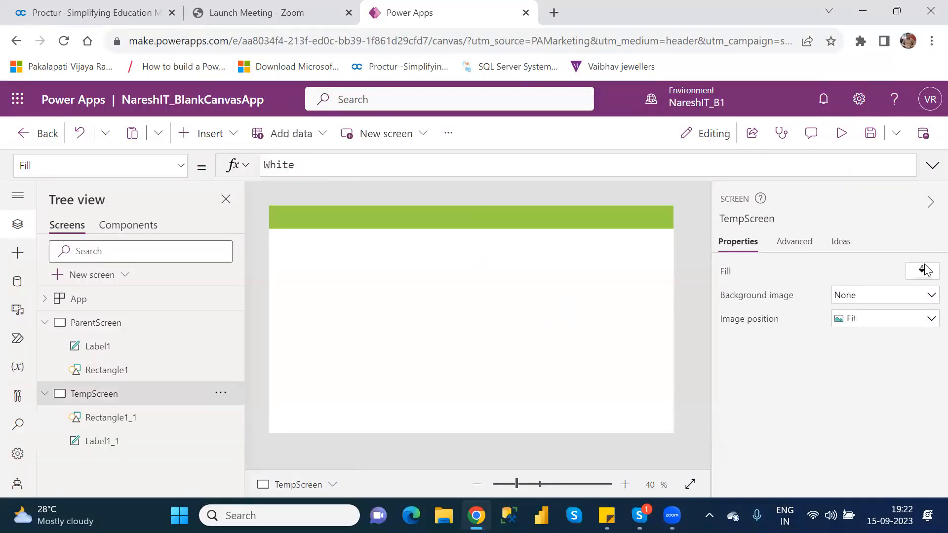
# Set the text color of the title label Label1_1 on TempScreen to black, RGBA(0, 0, 0, 1)
pyautogui.click(109, 441)
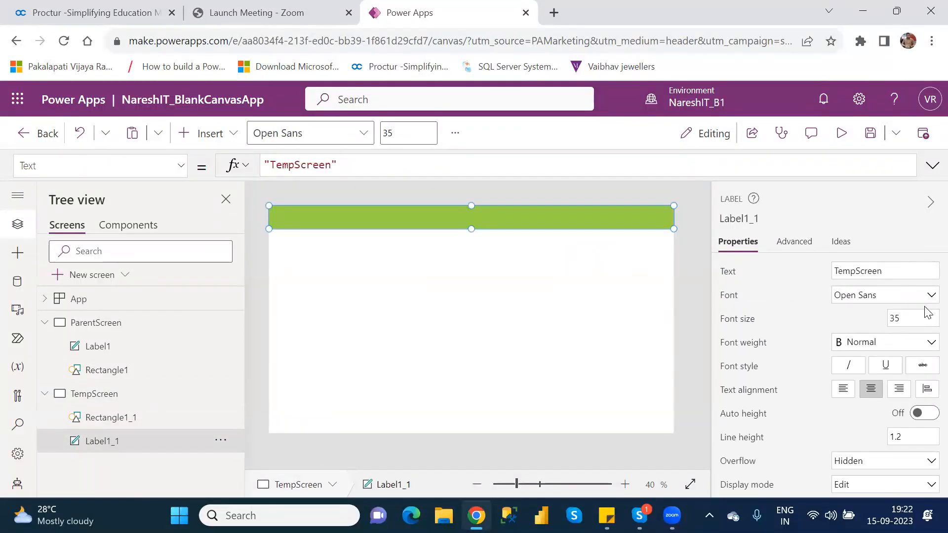
pyautogui.scroll(-3, 926, 346)
pyautogui.scroll(-4, 926, 361)
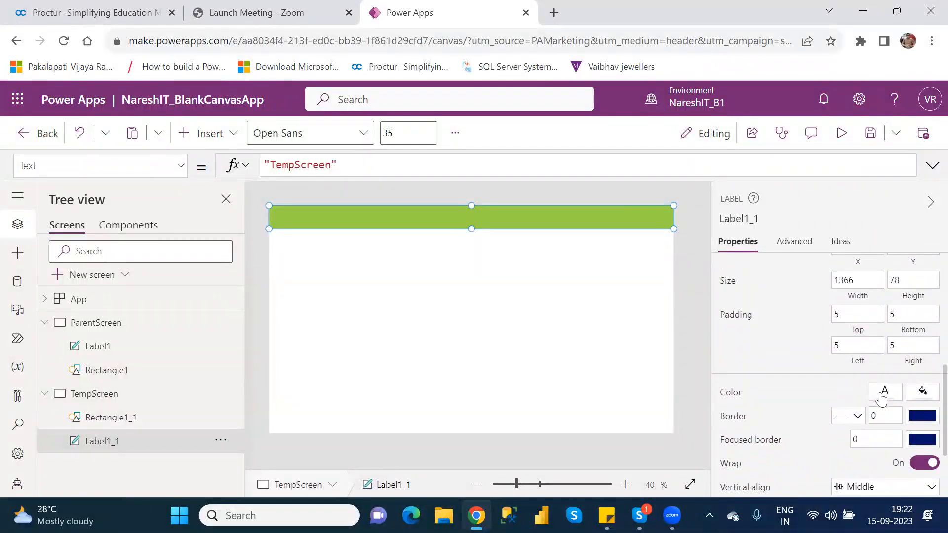
pyautogui.click(883, 394)
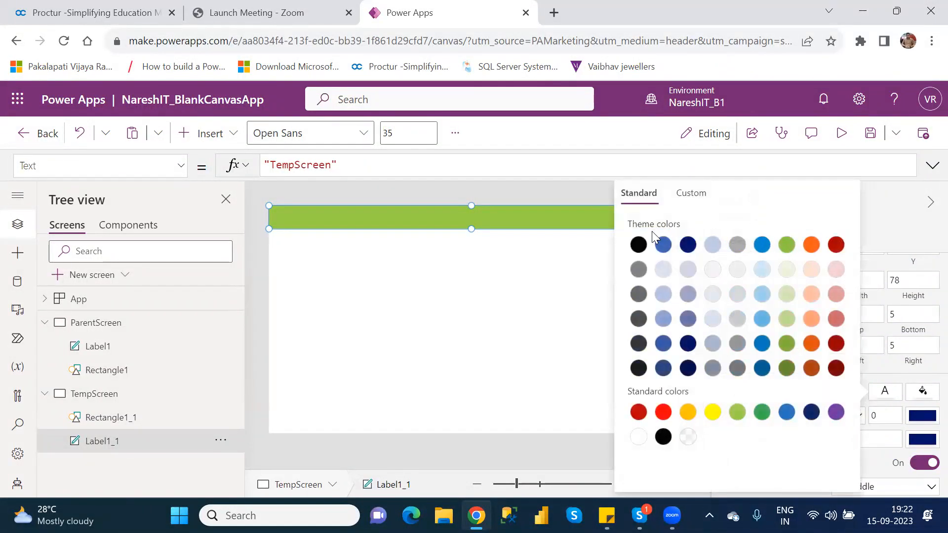
pyautogui.click(638, 245)
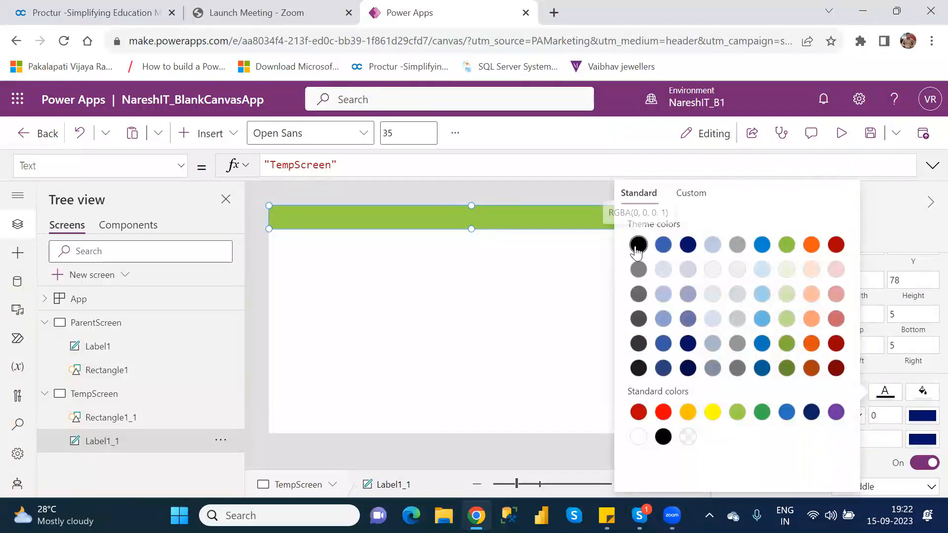
# Move the title label on TempScreen below the green rectangle to reveal its text, and place it back over the rectangle
pyautogui.moveTo(445, 216); pyautogui.dragTo(457, 287)
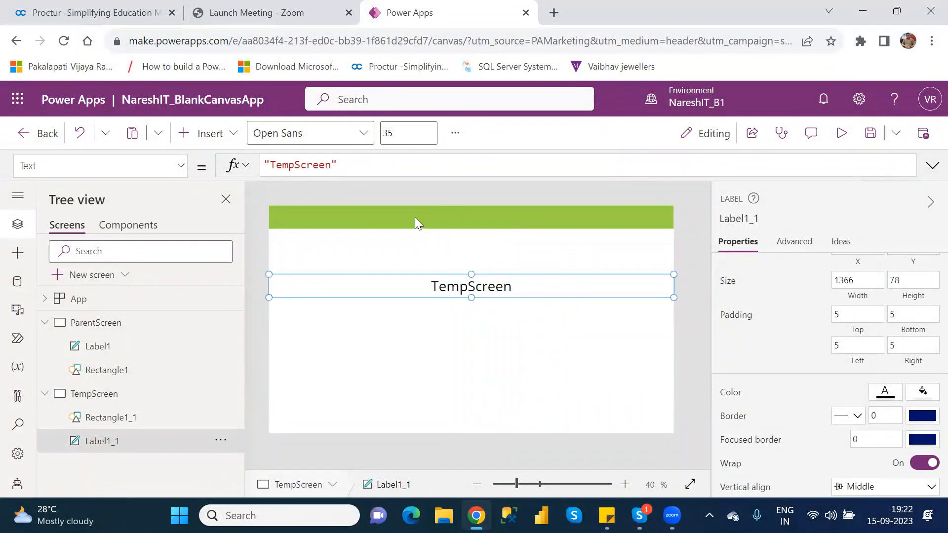
pyautogui.click(416, 222)
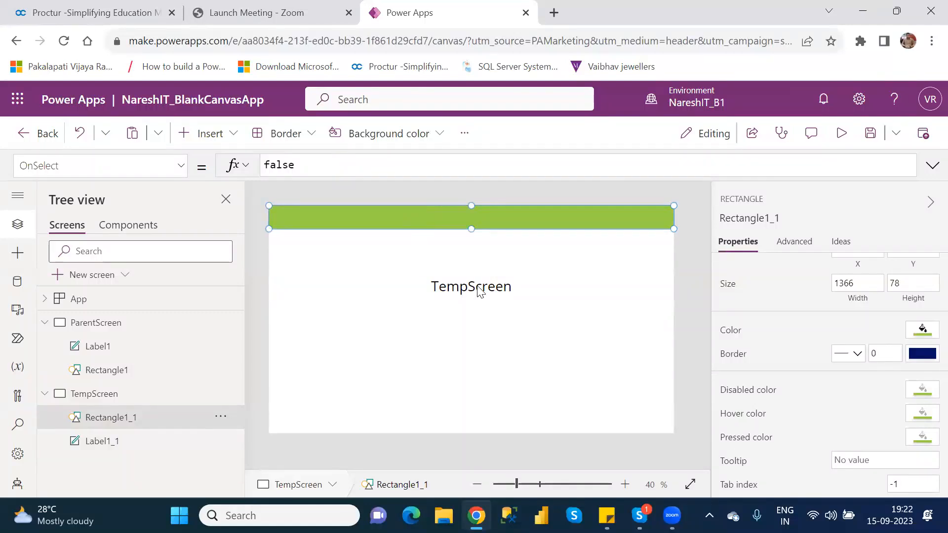
pyautogui.click(477, 290)
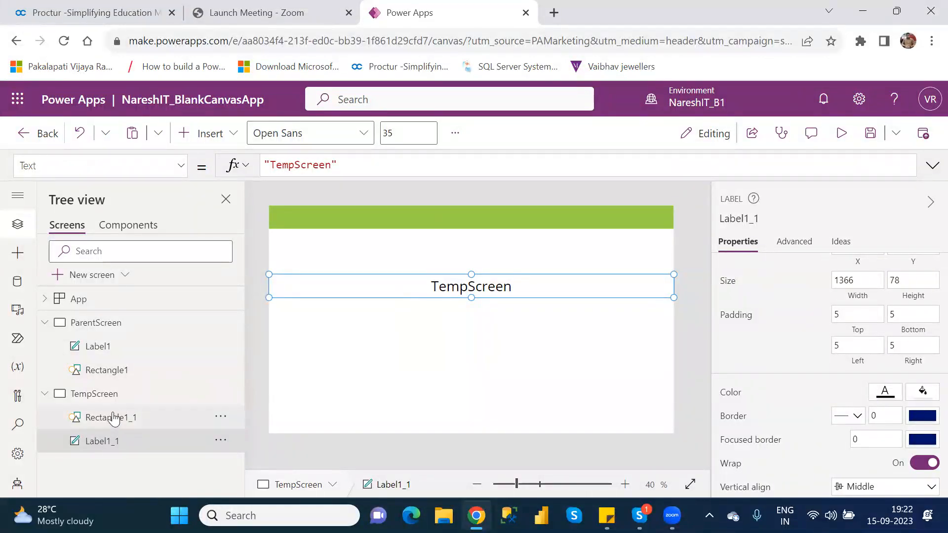
pyautogui.click(220, 419)
pyautogui.click(220, 419)
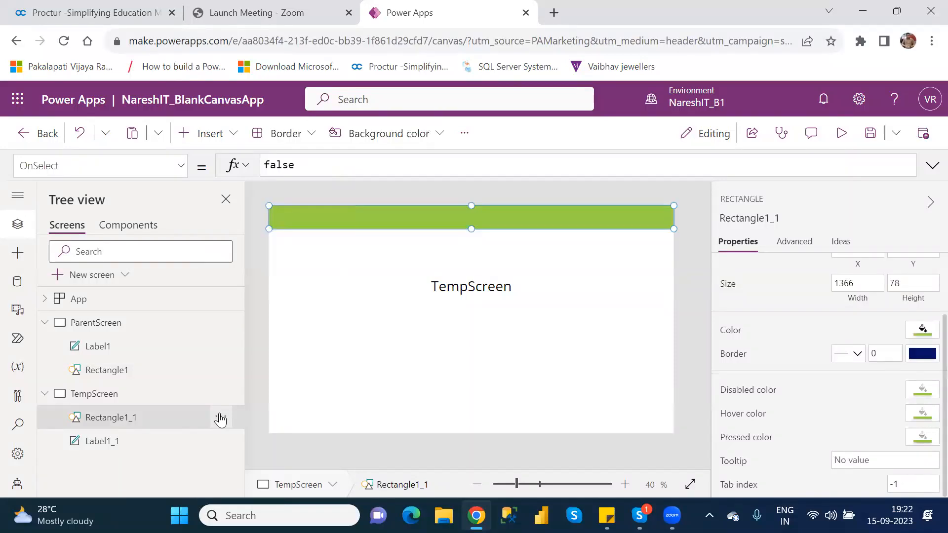
pyautogui.click(221, 419)
pyautogui.moveTo(273, 351)
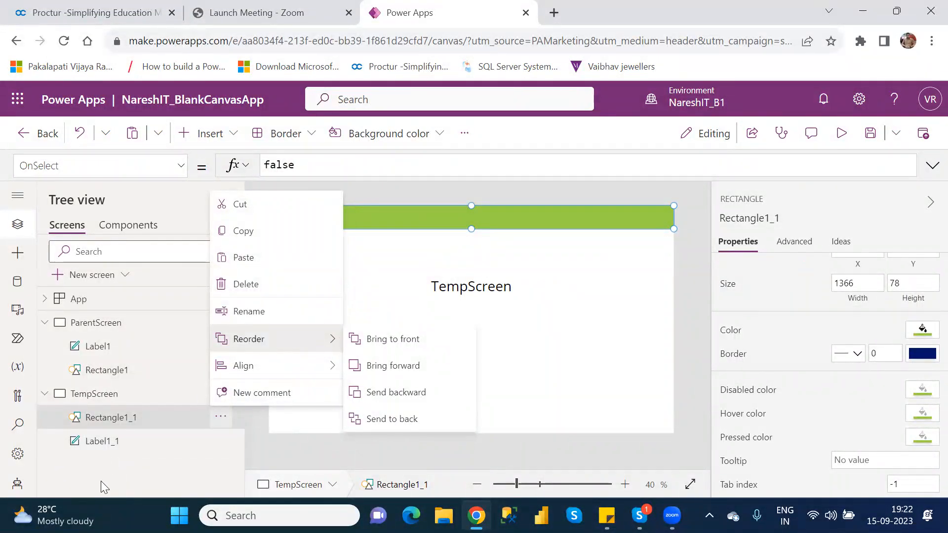
pyautogui.click(519, 286)
pyautogui.moveTo(519, 285); pyautogui.dragTo(520, 213)
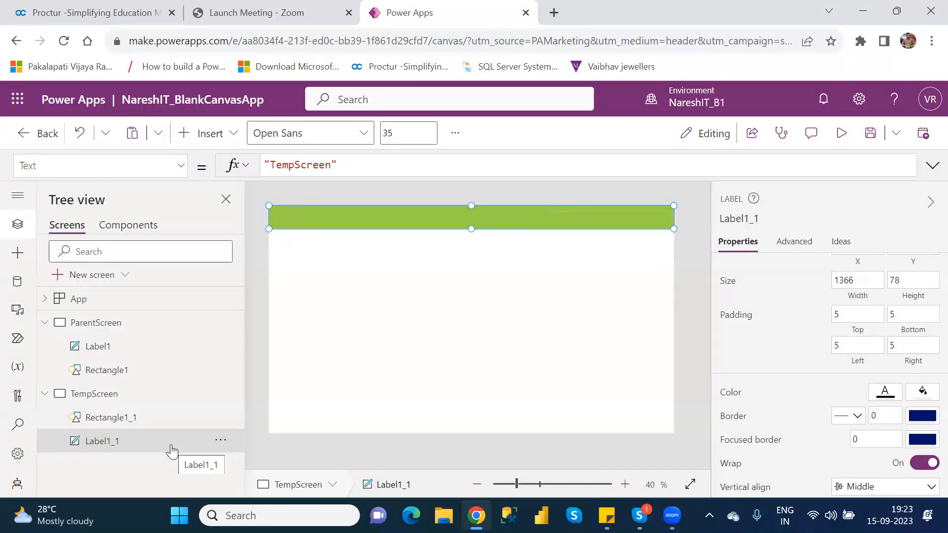
# Bring the title label Label1_1 to the front of the stacking order on TempScreen
pyautogui.click(221, 441)
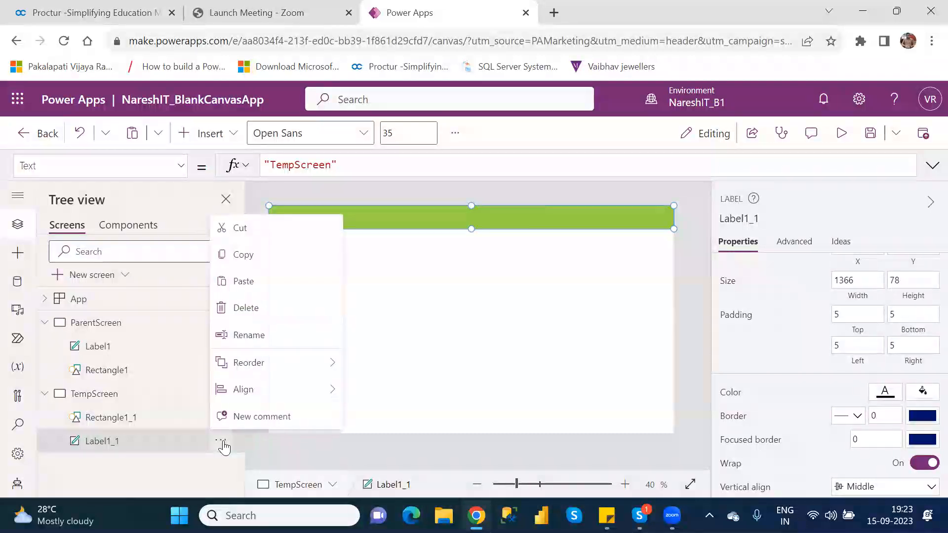
pyautogui.moveTo(274, 394)
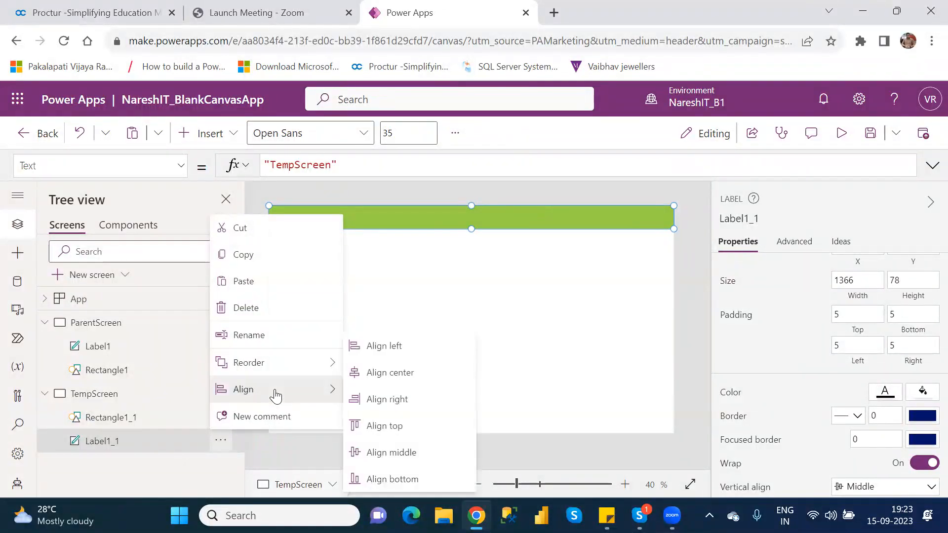
pyautogui.moveTo(267, 371)
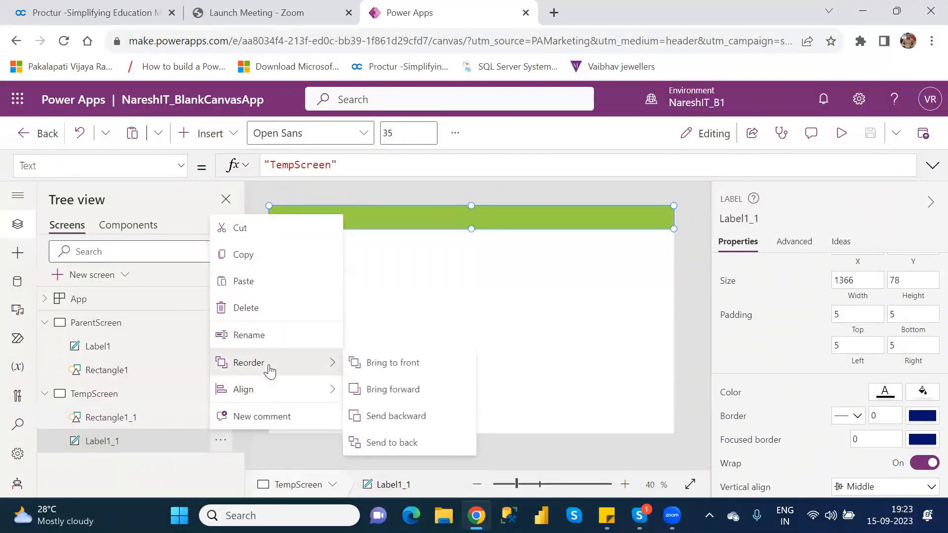
pyautogui.click(410, 364)
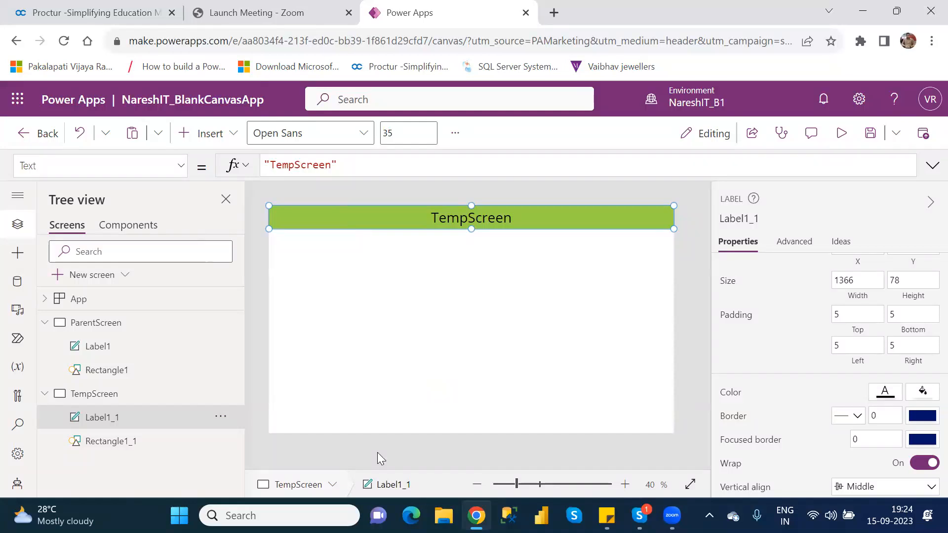
# Send the title label Label1_1 to the back, behind the green rectangle on TempScreen
pyautogui.click(220, 418)
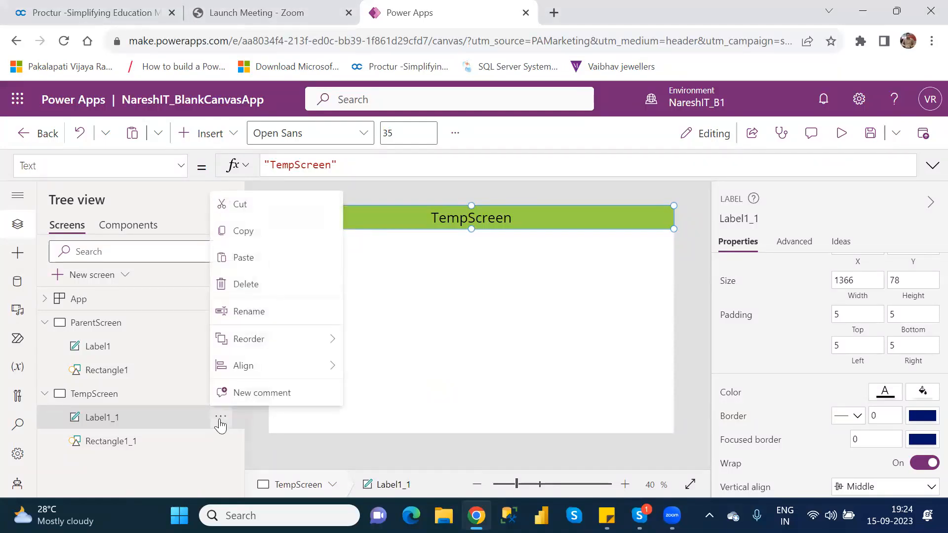
pyautogui.moveTo(276, 342)
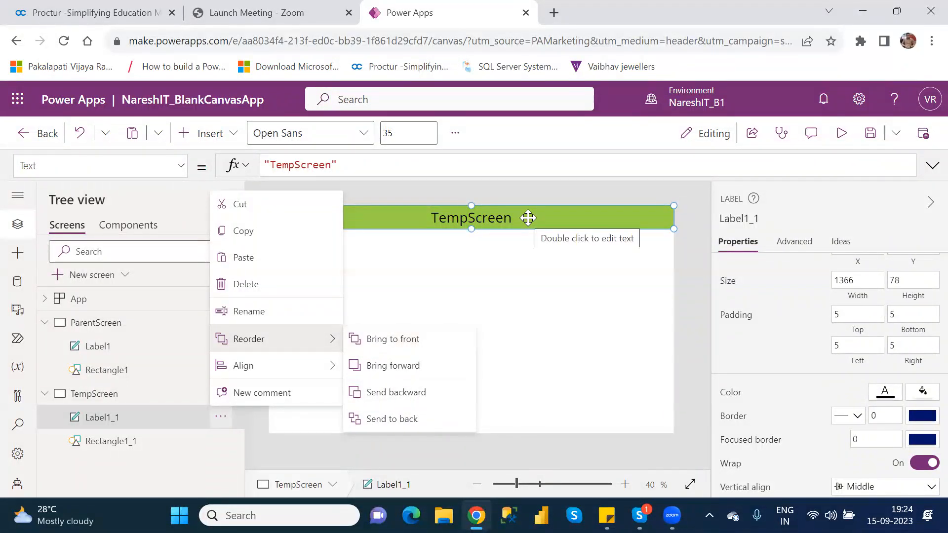
pyautogui.click(417, 419)
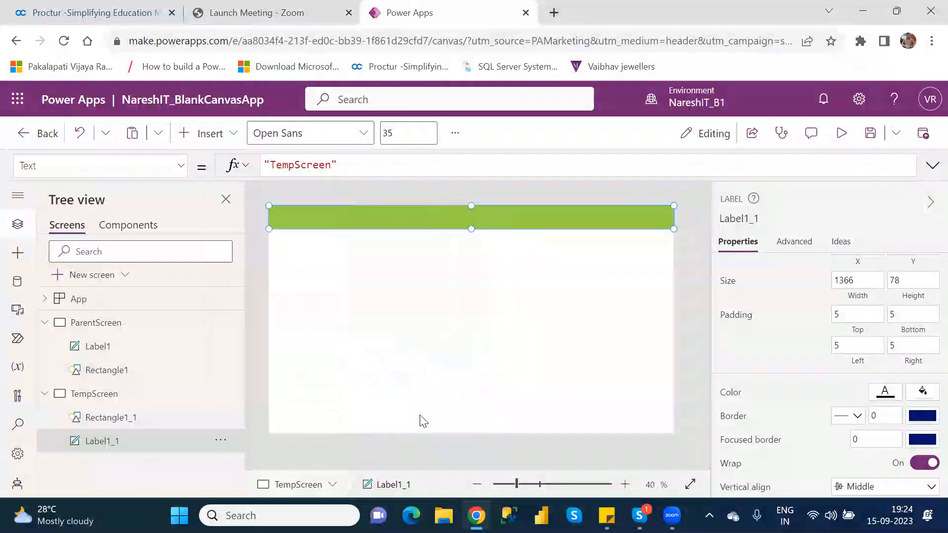
pyautogui.click(425, 330)
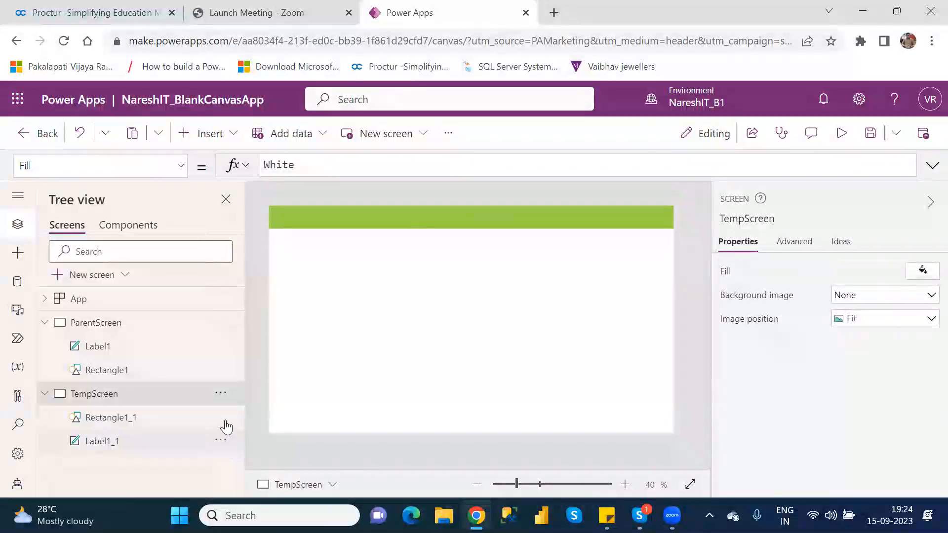
# Send the green rectangle Rectangle1_1 to the back, behind the title label on TempScreen
pyautogui.click(221, 419)
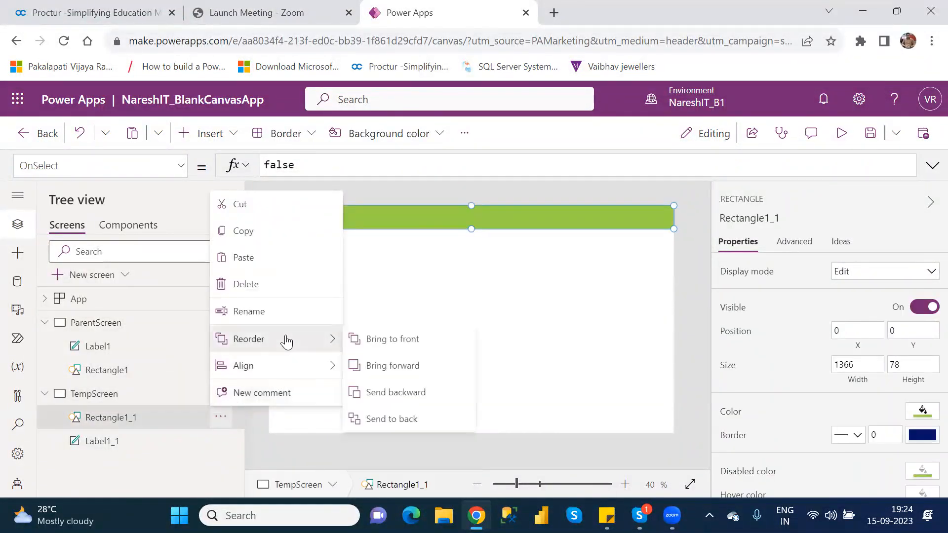
pyautogui.click(395, 419)
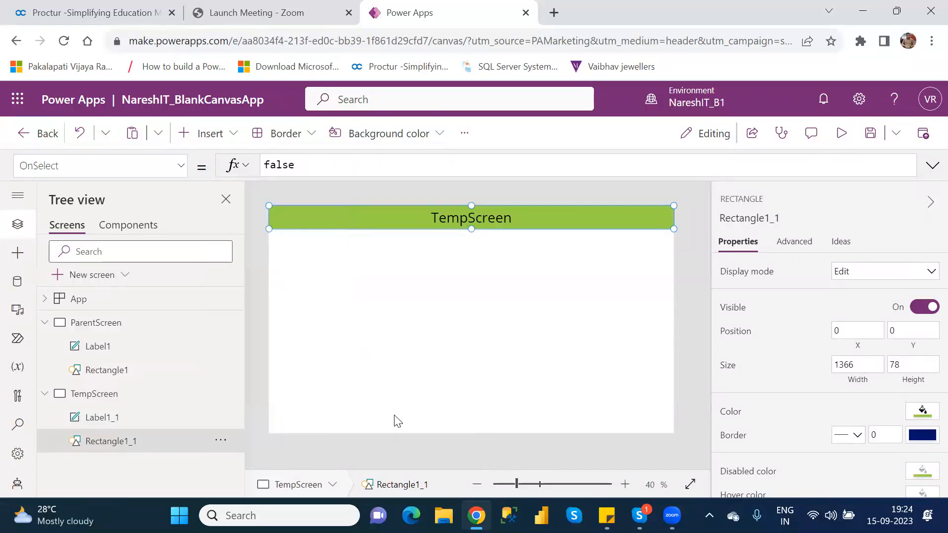
pyautogui.click(457, 338)
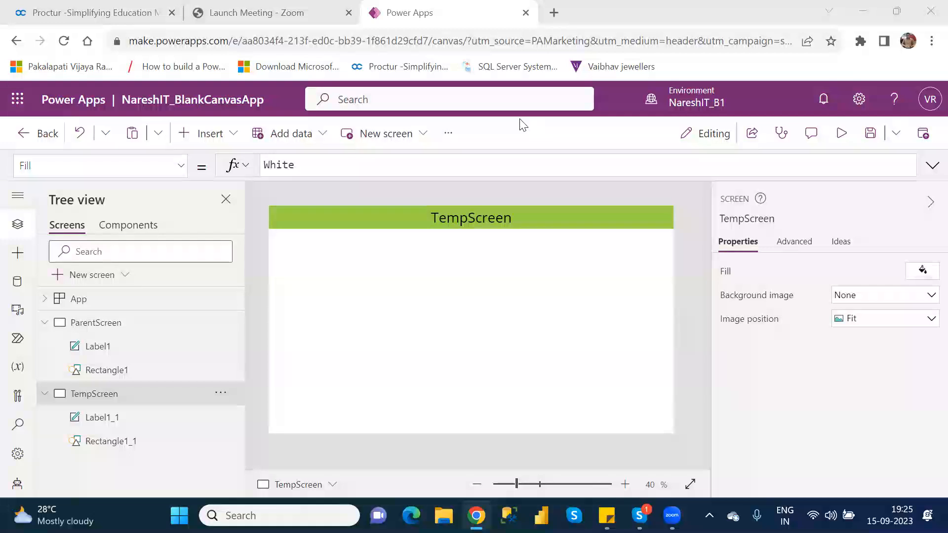
pyautogui.click(452, 275)
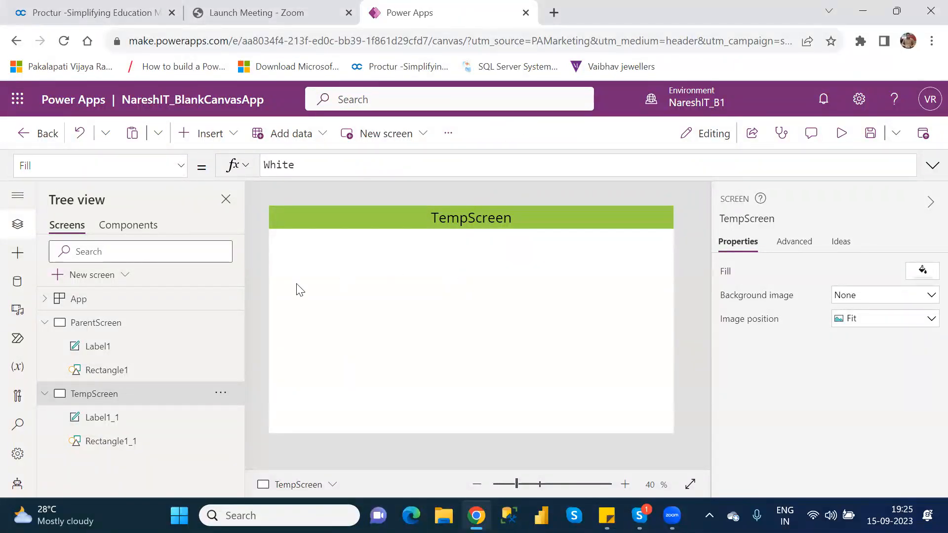
# Change the fill color of Rectangle1_1 on TempScreen to the standard amber, RGBA(255, 191, 0, 1)
pyautogui.click(314, 220)
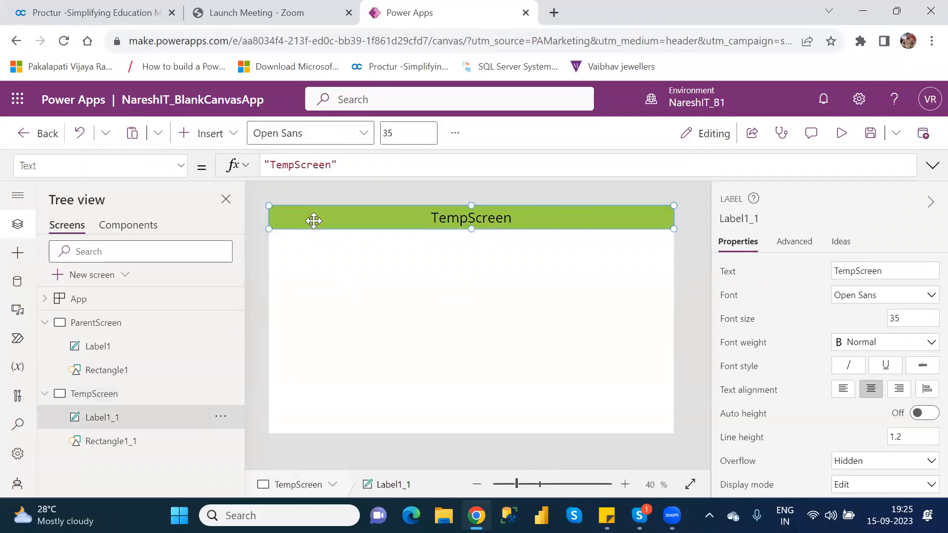
pyautogui.click(127, 449)
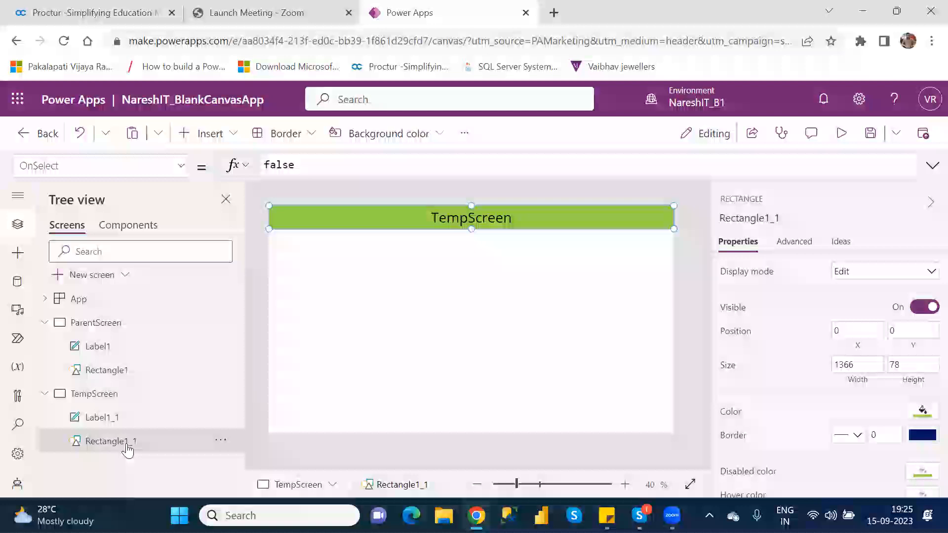
pyautogui.click(923, 414)
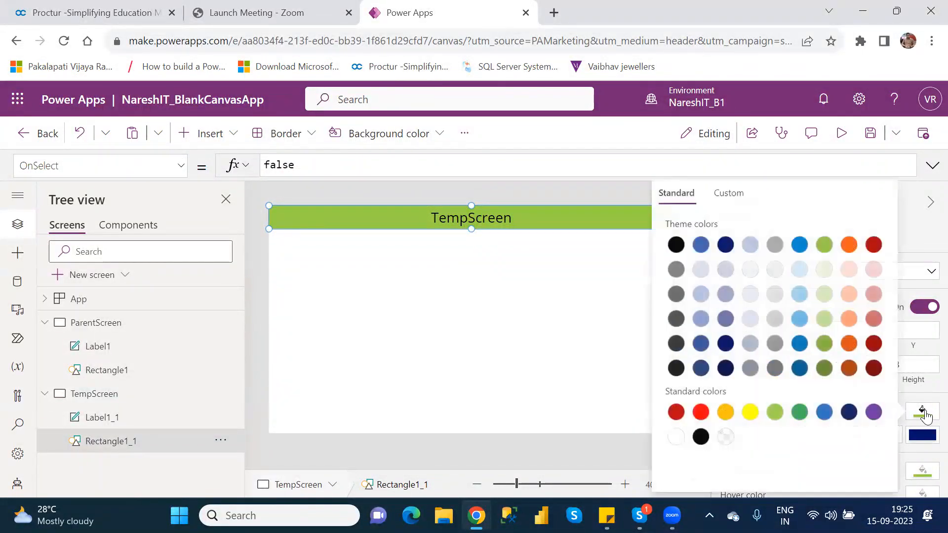
pyautogui.click(724, 413)
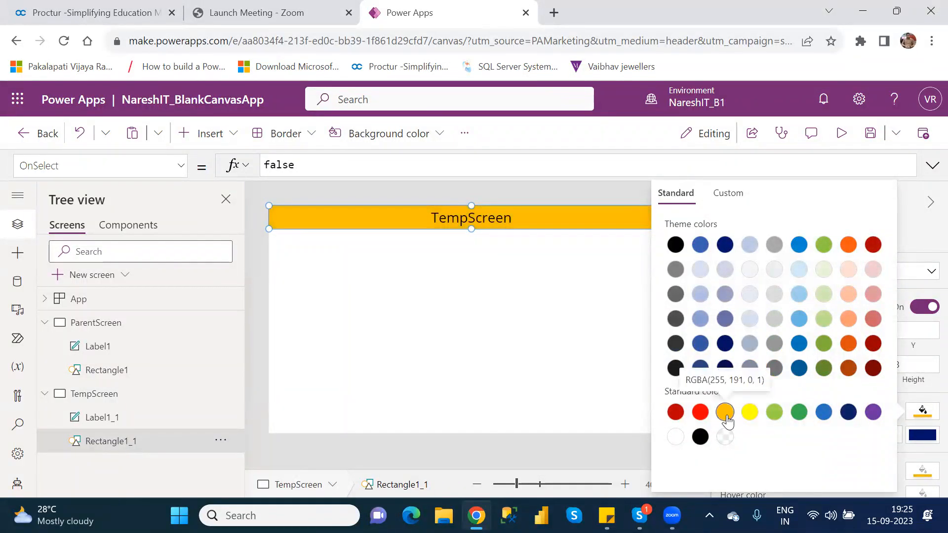
pyautogui.click(501, 323)
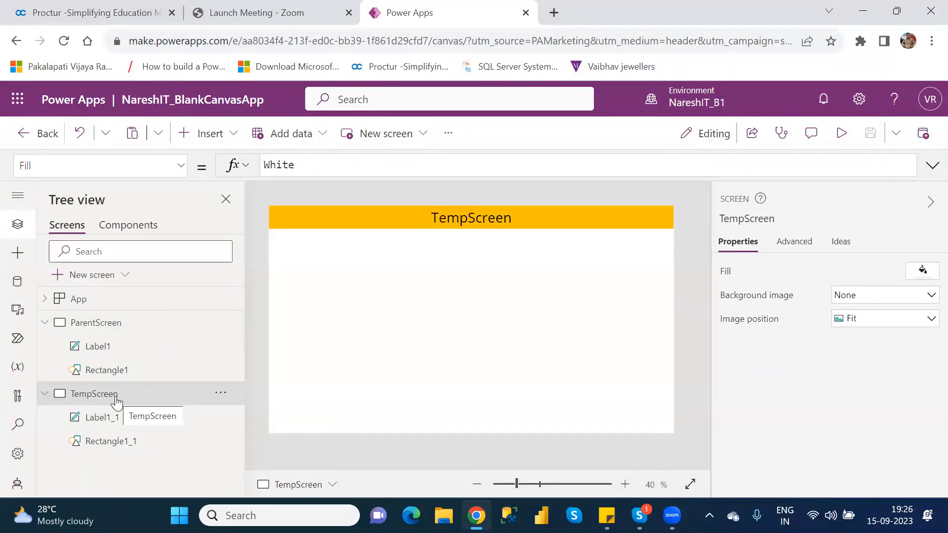
# Check the ParentScreen header and set the font size of Label1_1 on TempScreen to 15
pyautogui.click(91, 321)
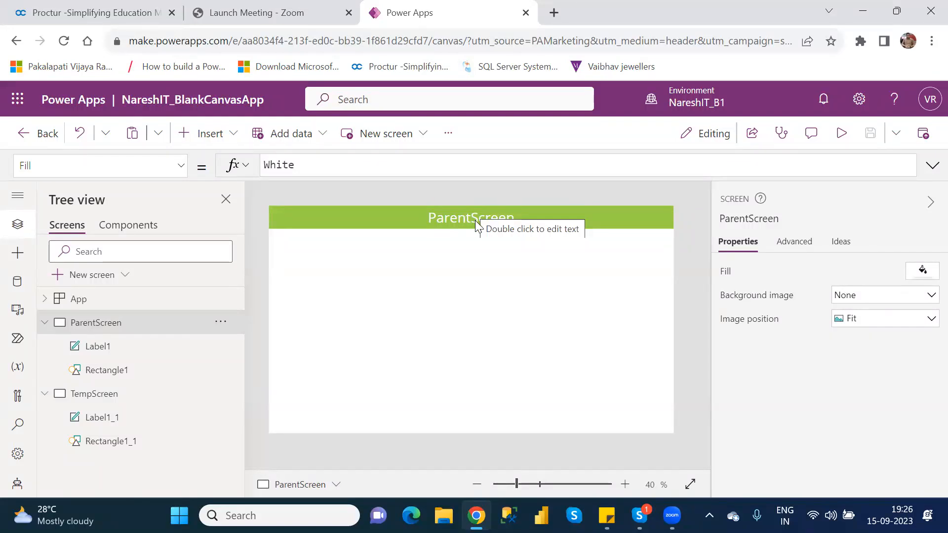
pyautogui.click(109, 425)
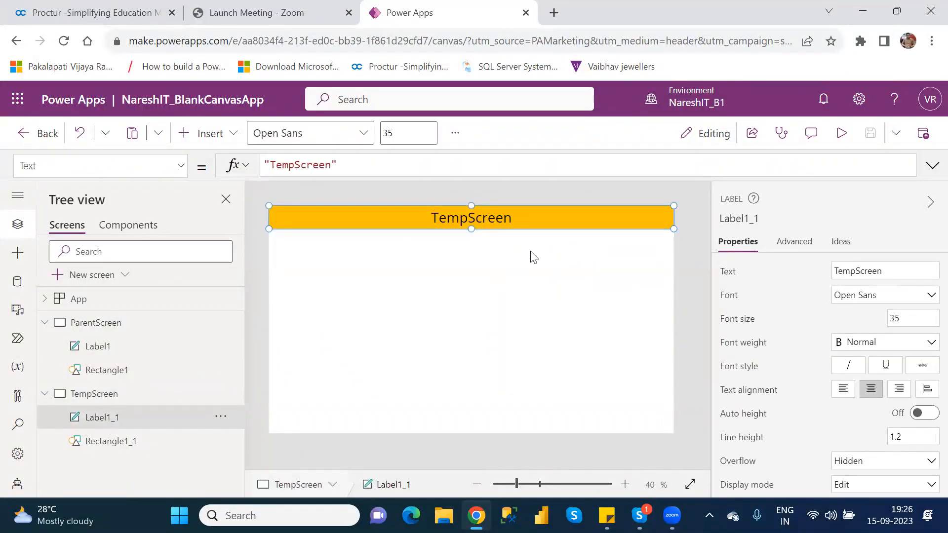
pyautogui.click(894, 317)
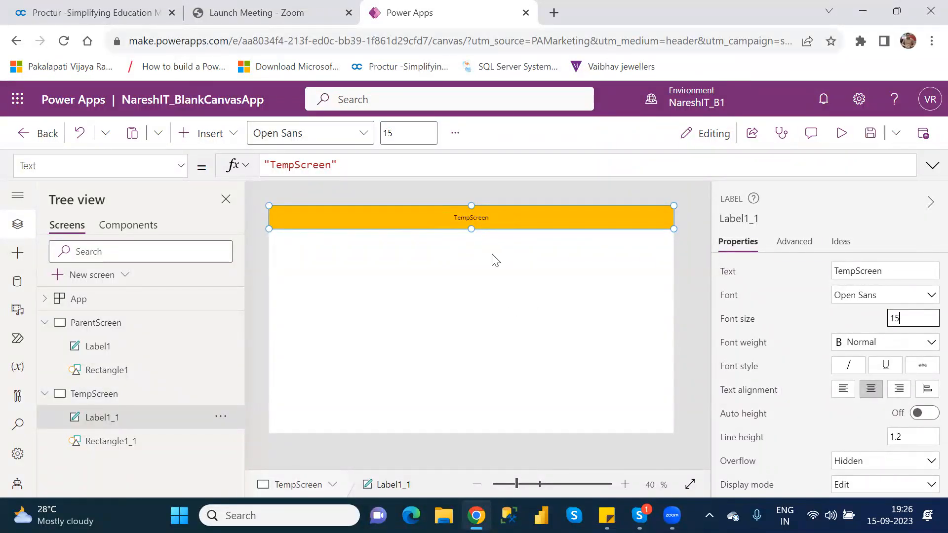
# Compare the title label and rectangle on ParentScreen with their copies on TempScreen
pyautogui.click(101, 355)
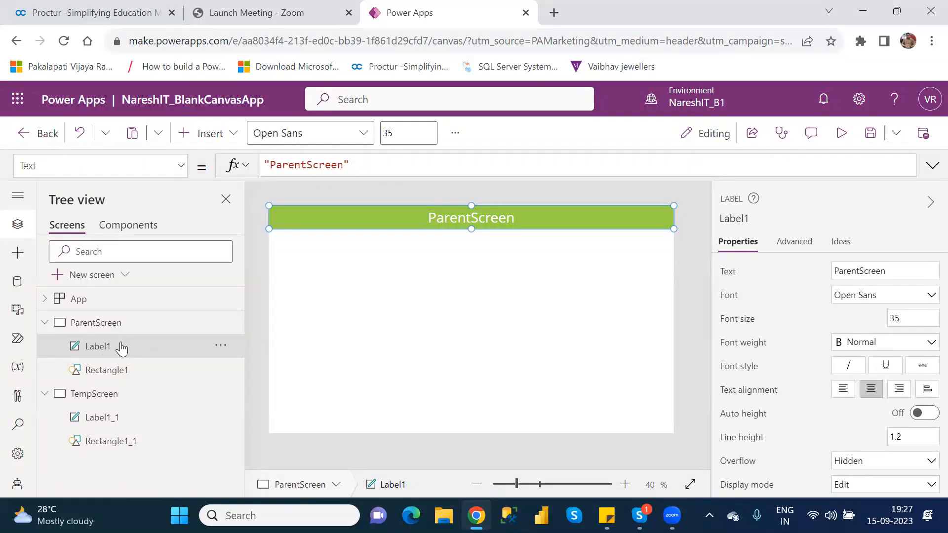
pyautogui.click(134, 374)
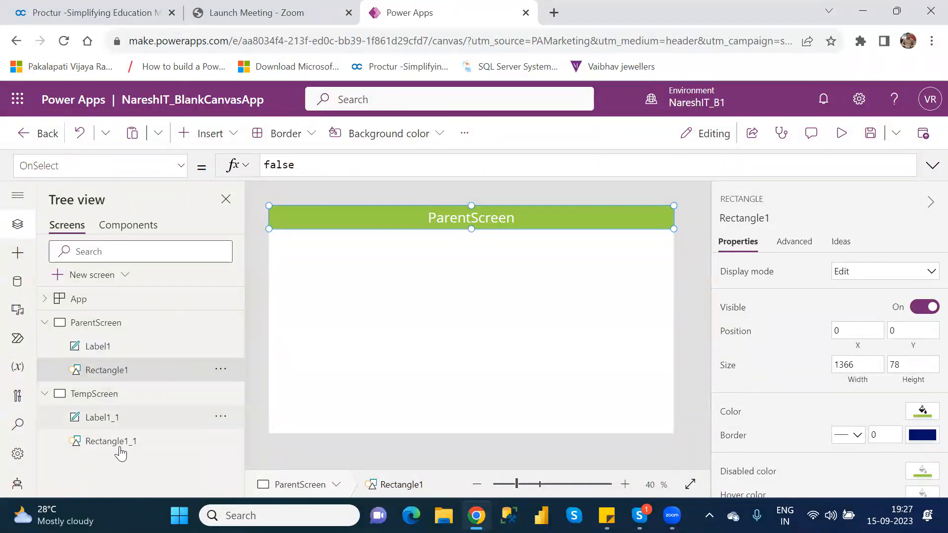
pyautogui.click(121, 455)
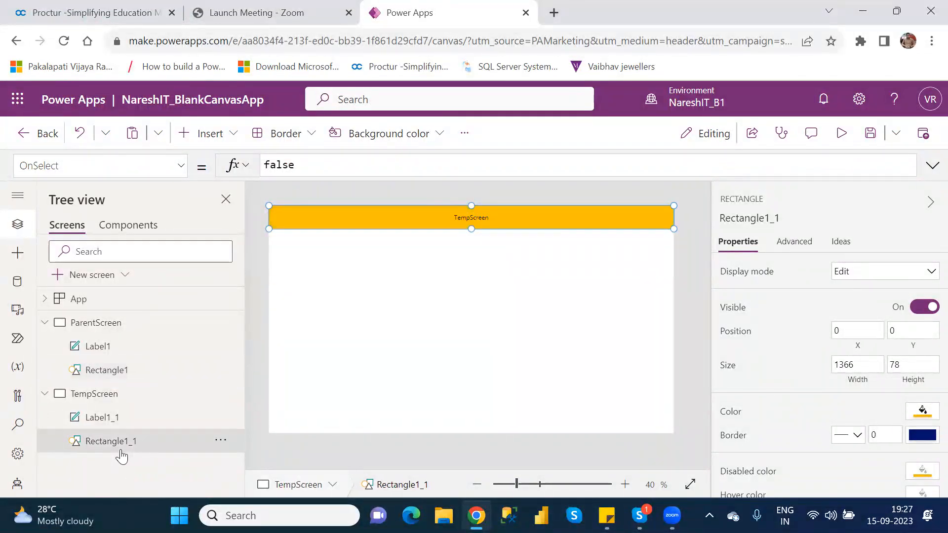
pyautogui.click(108, 351)
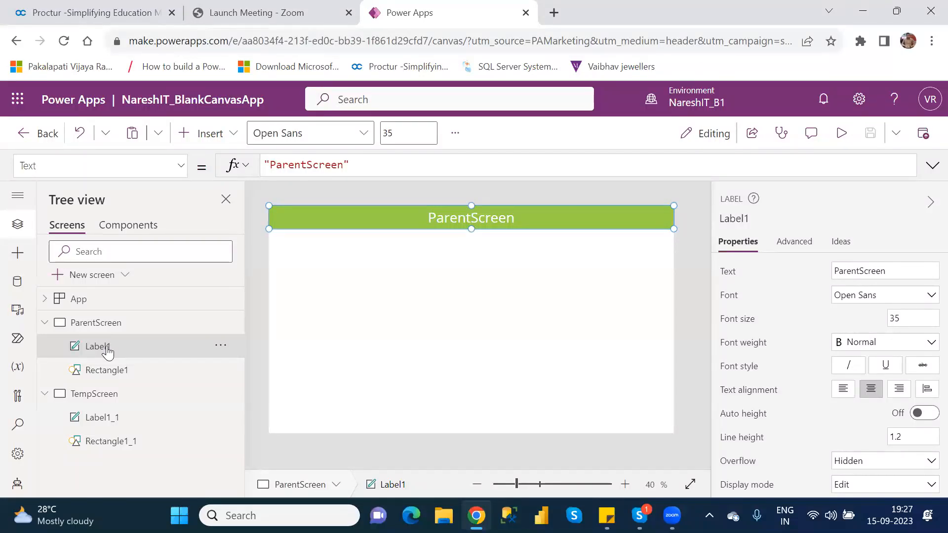
pyautogui.click(121, 424)
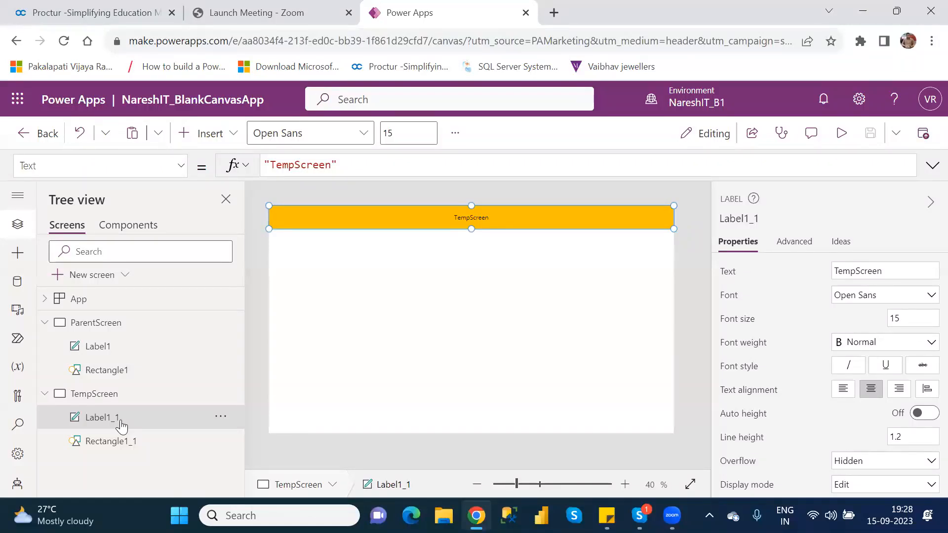
# Examine the Fill formula of the header rectangle Rectangle1 on ParentScreen
pyautogui.click(124, 326)
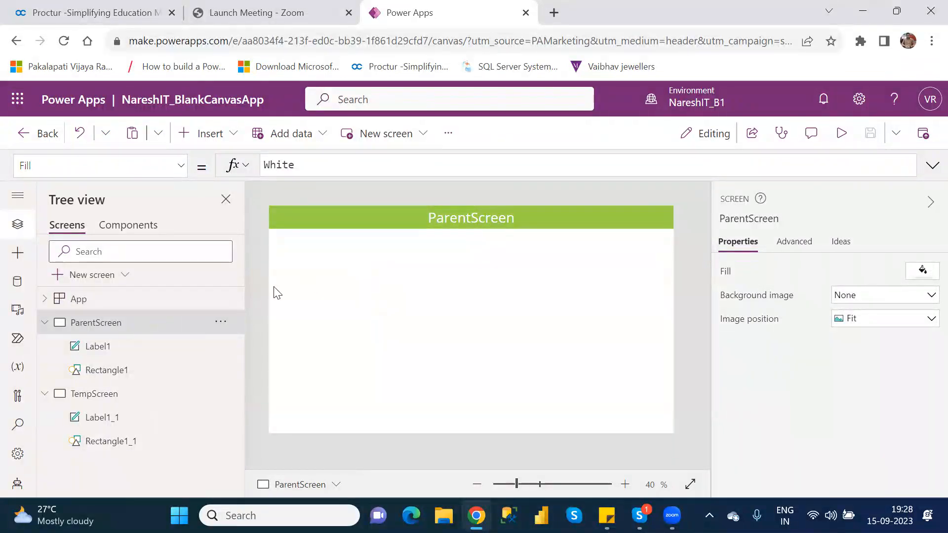
pyautogui.click(120, 376)
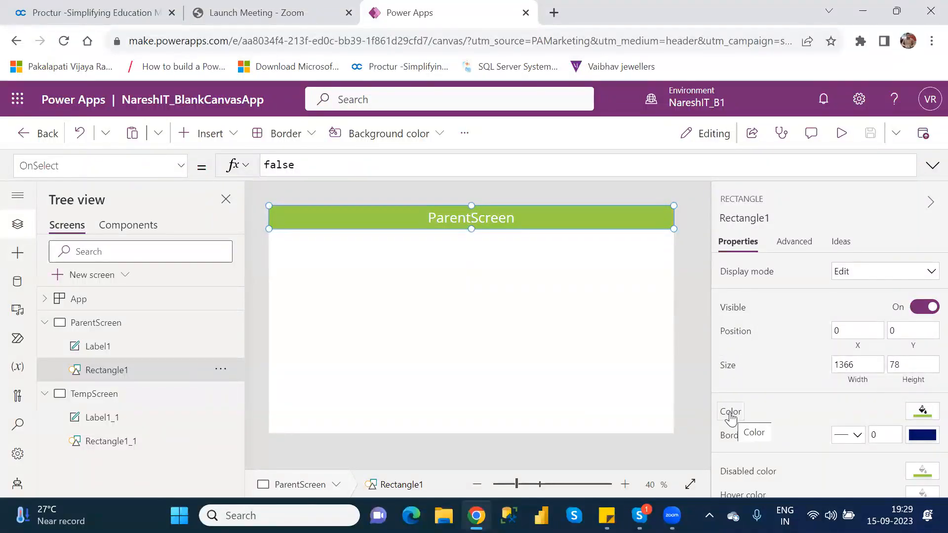
pyautogui.click(730, 413)
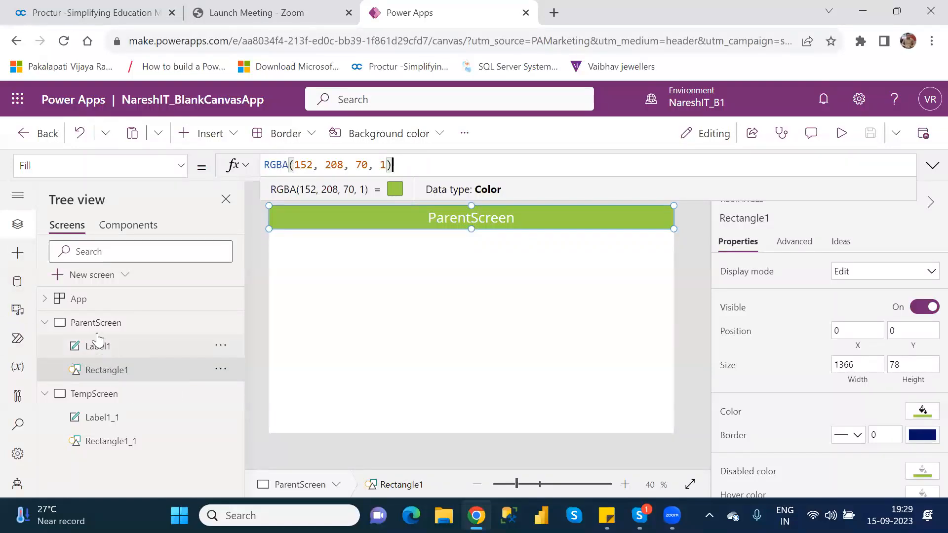
pyautogui.click(93, 324)
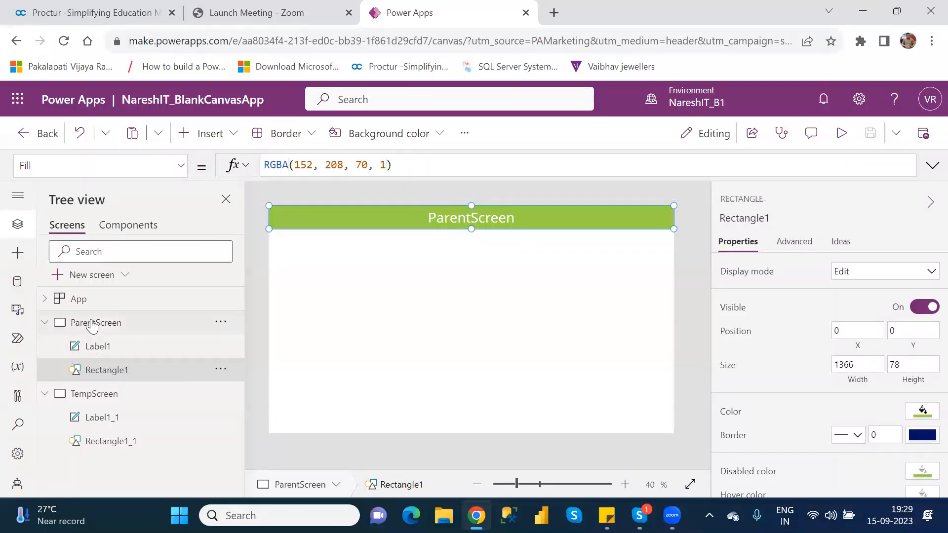
pyautogui.click(117, 371)
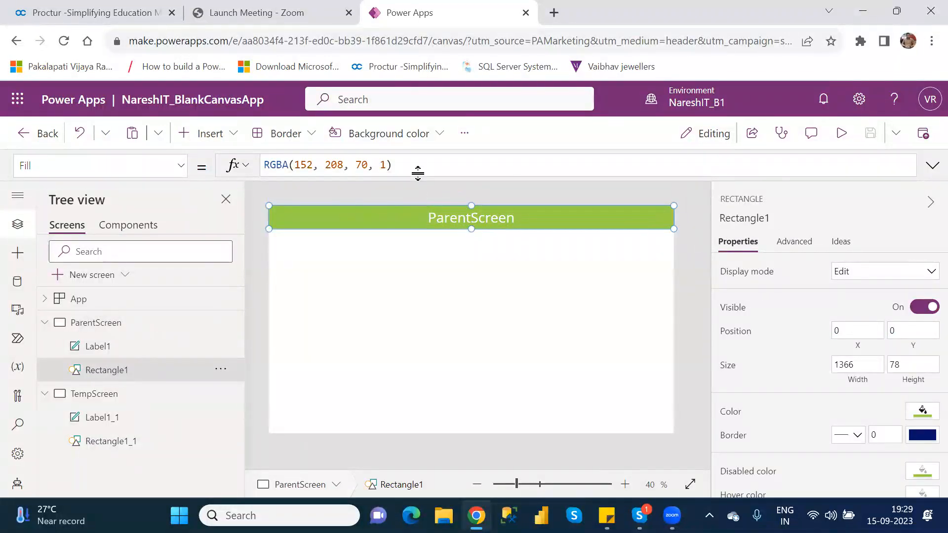
pyautogui.moveTo(417, 164); pyautogui.dragTo(263, 162)
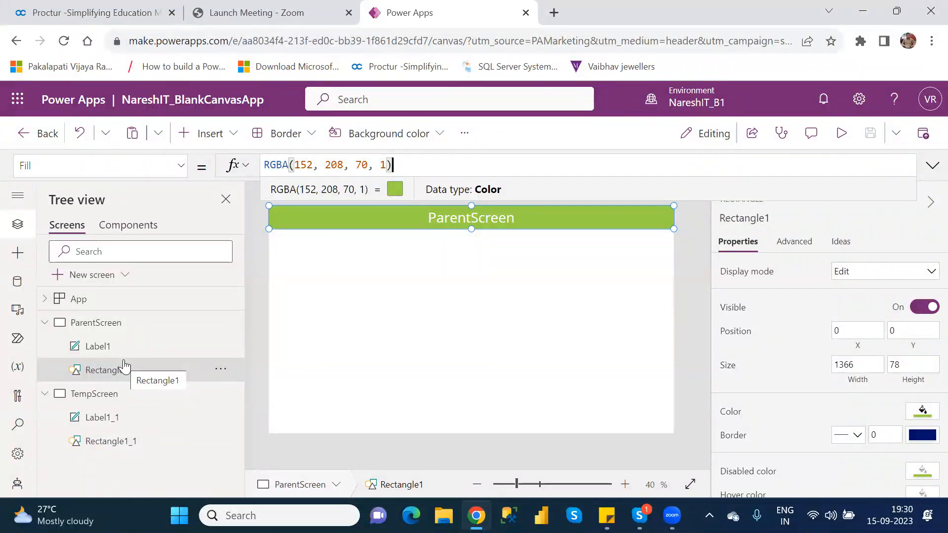
# Replace the fixed fill color of Rectangle1_1 on TempScreen with the formula Rectangle1.Fill
pyautogui.click(116, 442)
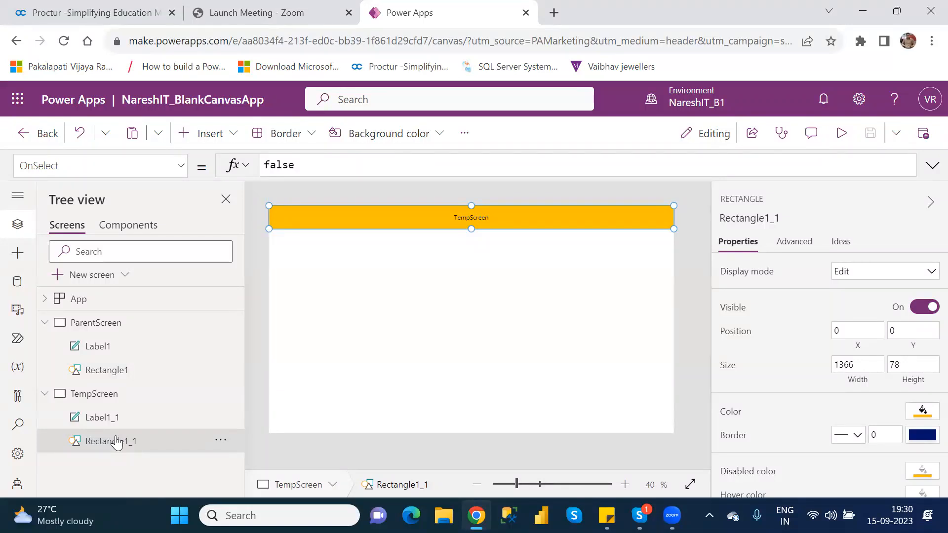
pyautogui.click(734, 415)
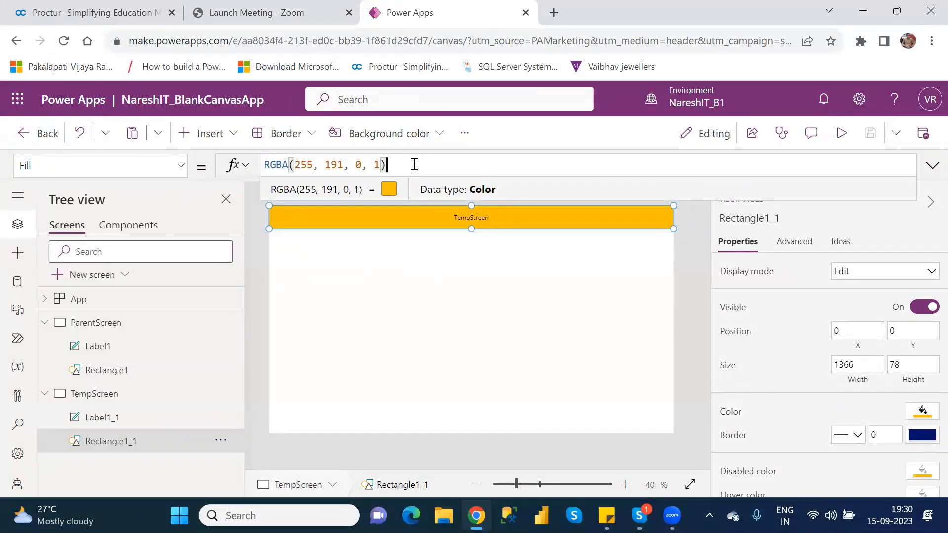
pyautogui.moveTo(413, 164); pyautogui.dragTo(264, 163)
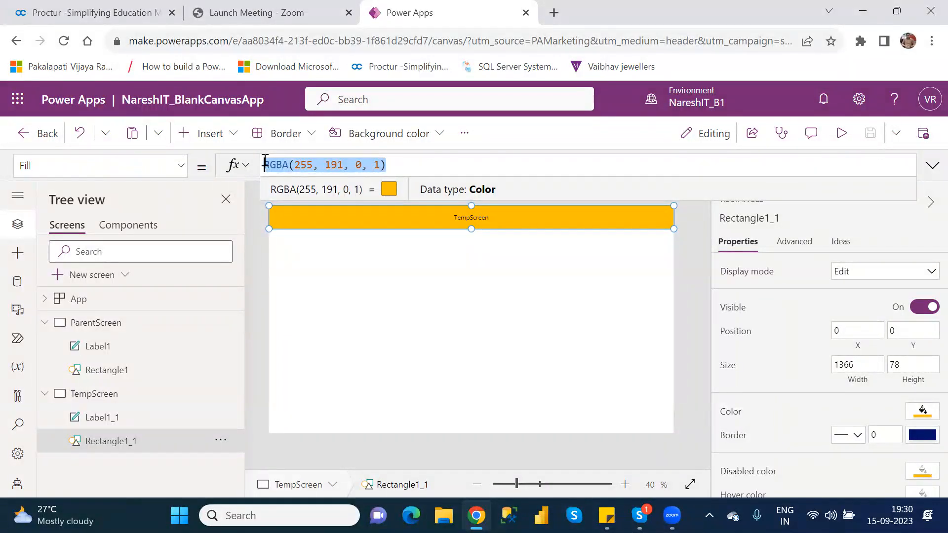
pyautogui.press('BackSpace')
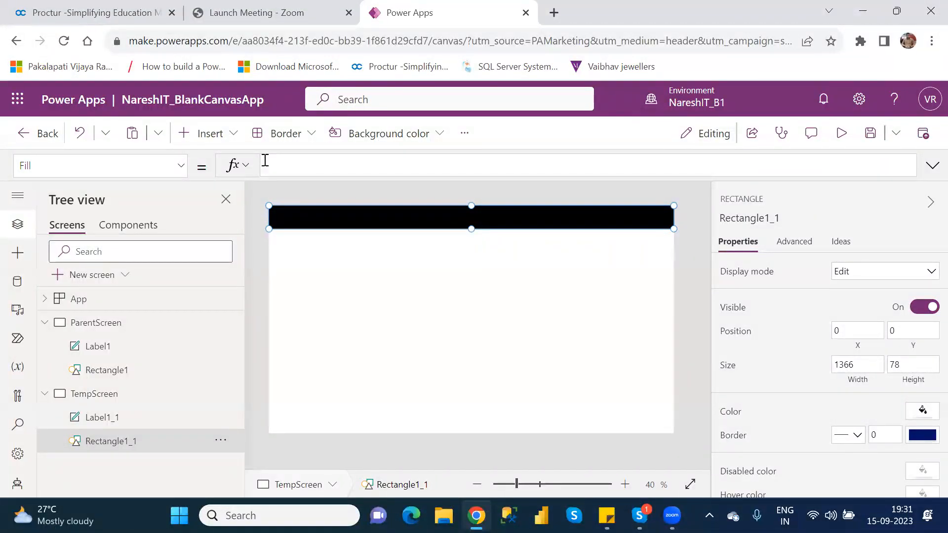
pyautogui.write('recr')
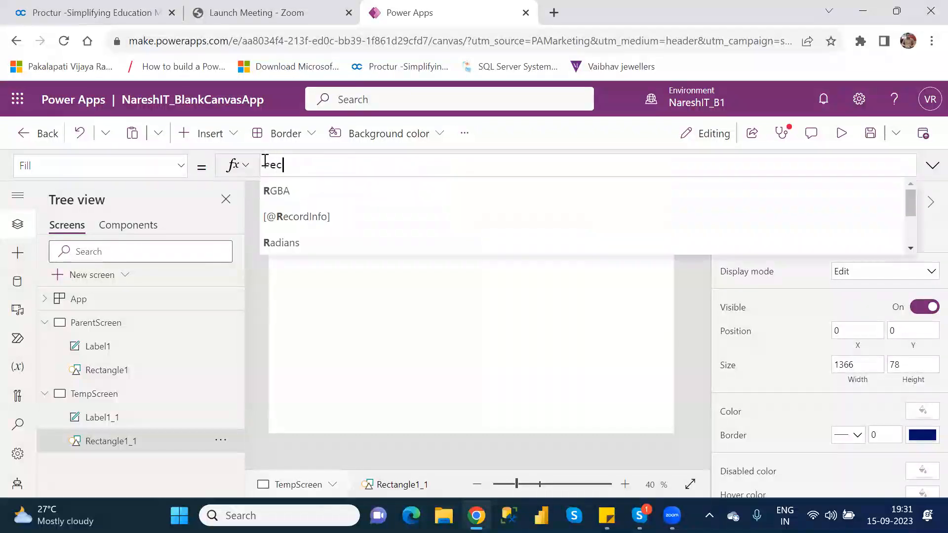
pyautogui.press('BackSpace')
pyautogui.write('tab')
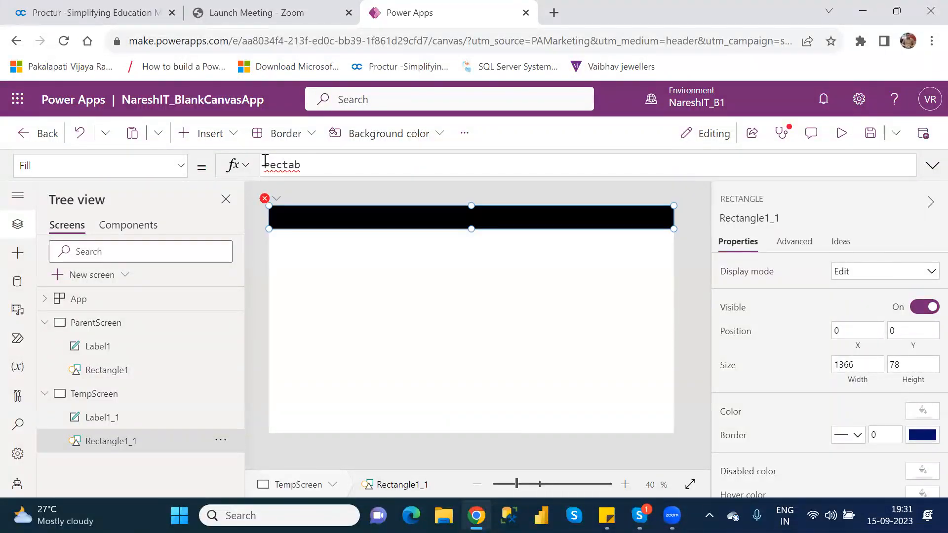
pyautogui.press('BackSpace')
pyautogui.write('ng')
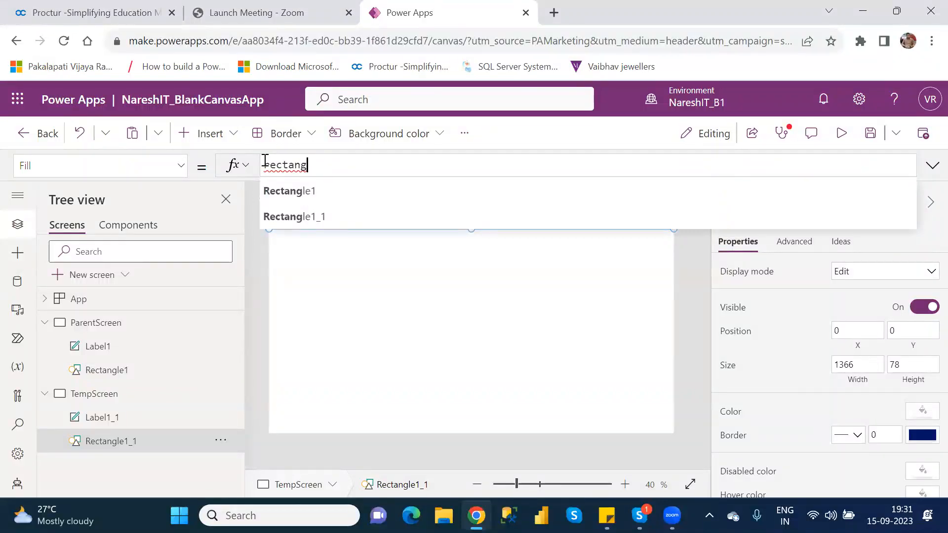
pyautogui.press('Tab')
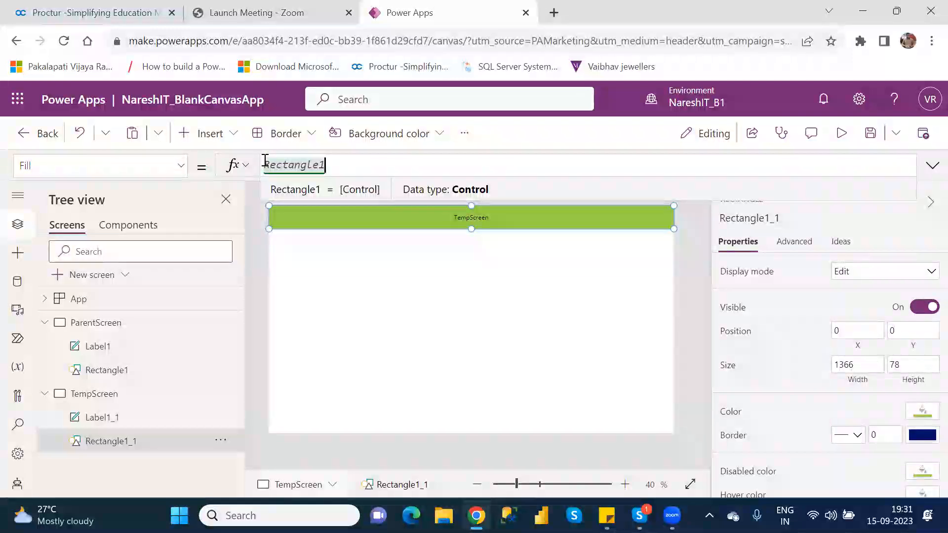
pyautogui.write('.')
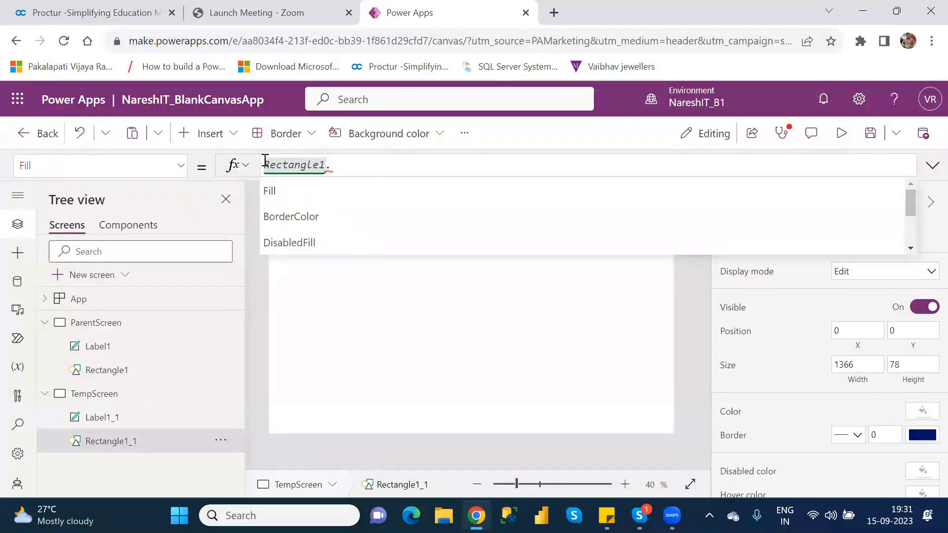
pyautogui.press('Down')
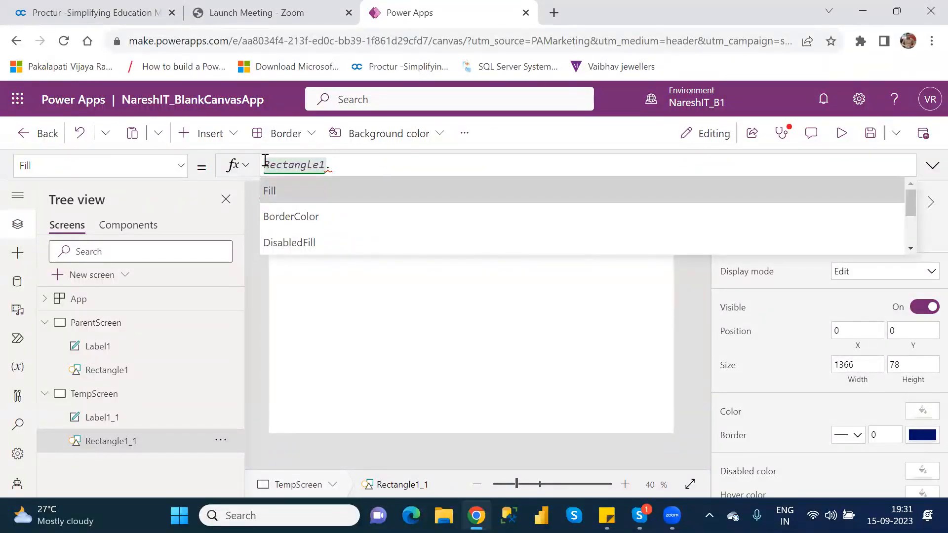
pyautogui.press('Return')
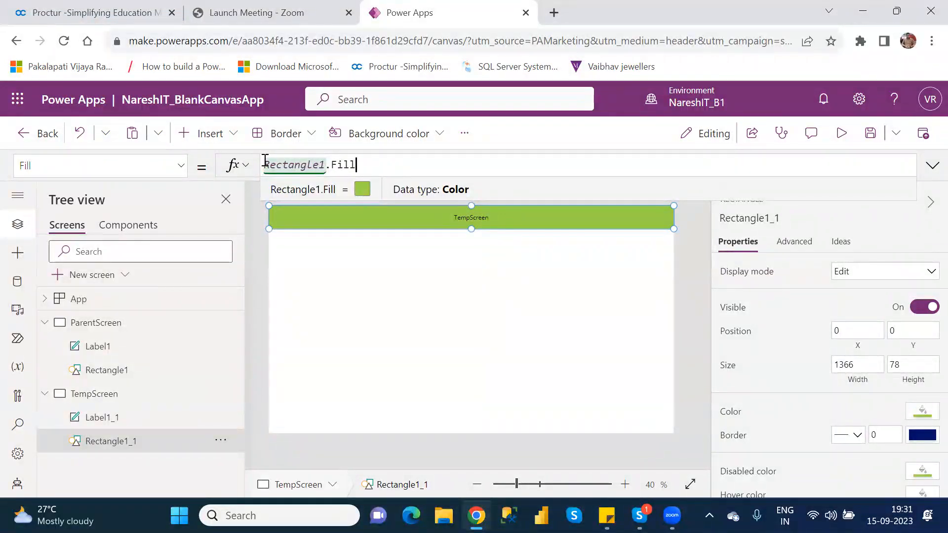
# Compare the Fill formulas of Rectangle1 on ParentScreen and Rectangle1_1 on TempScreen, examining the control and property parts of the reference
pyautogui.click(105, 329)
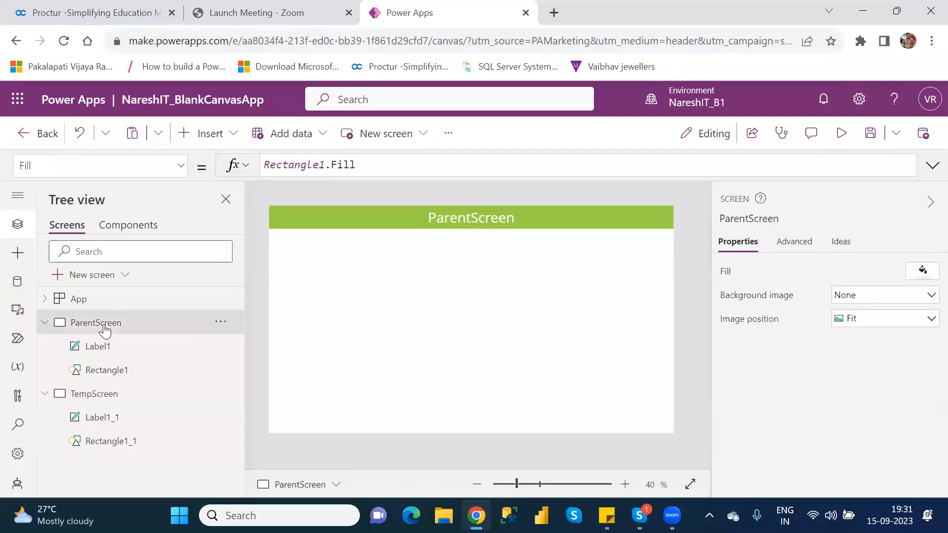
pyautogui.click(115, 378)
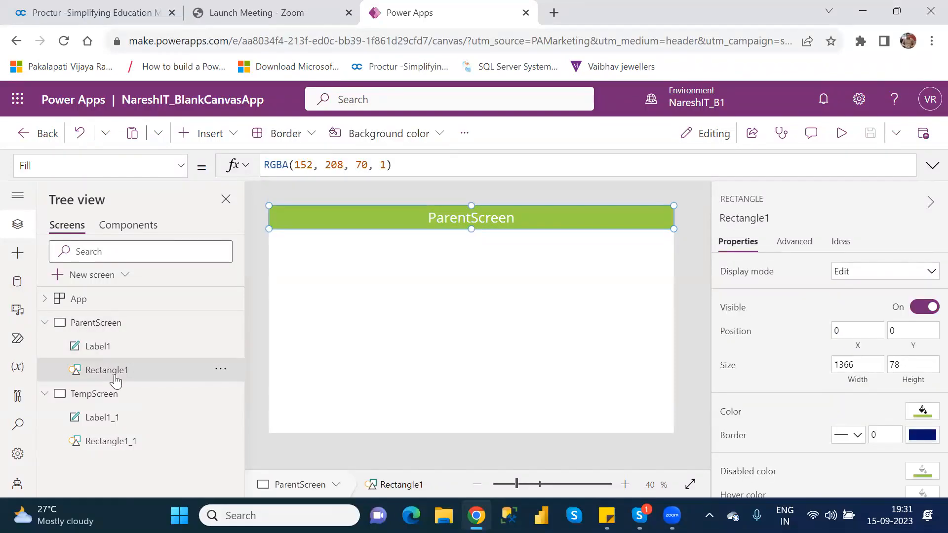
pyautogui.click(124, 448)
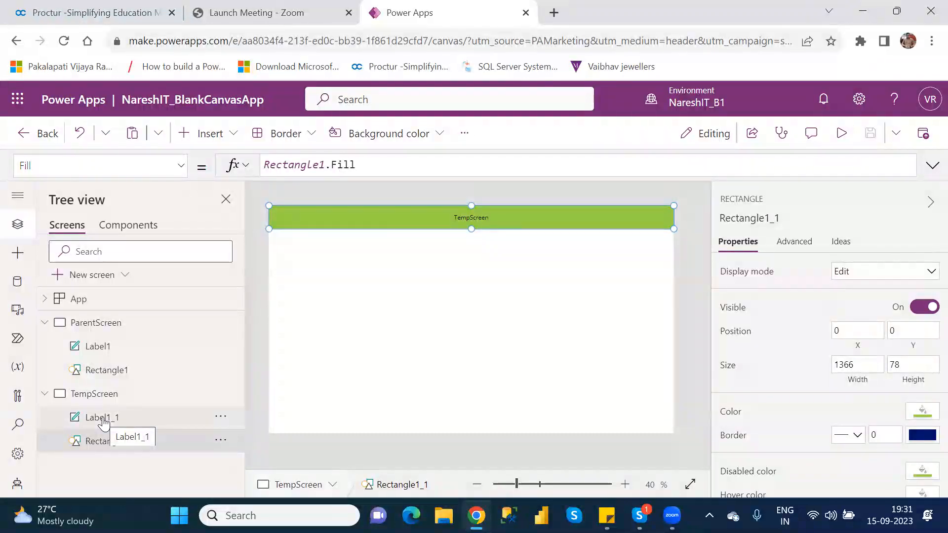
pyautogui.doubleClick(145, 447)
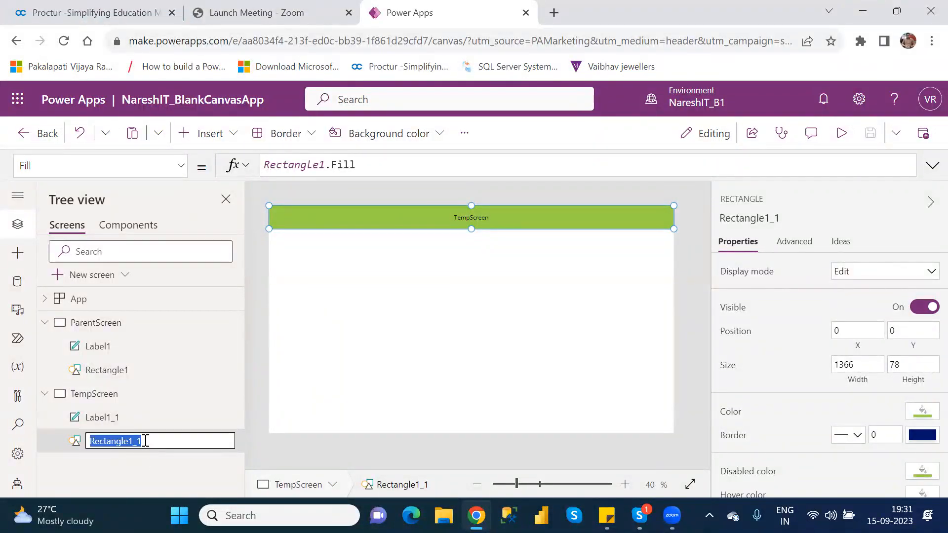
pyautogui.click(116, 458)
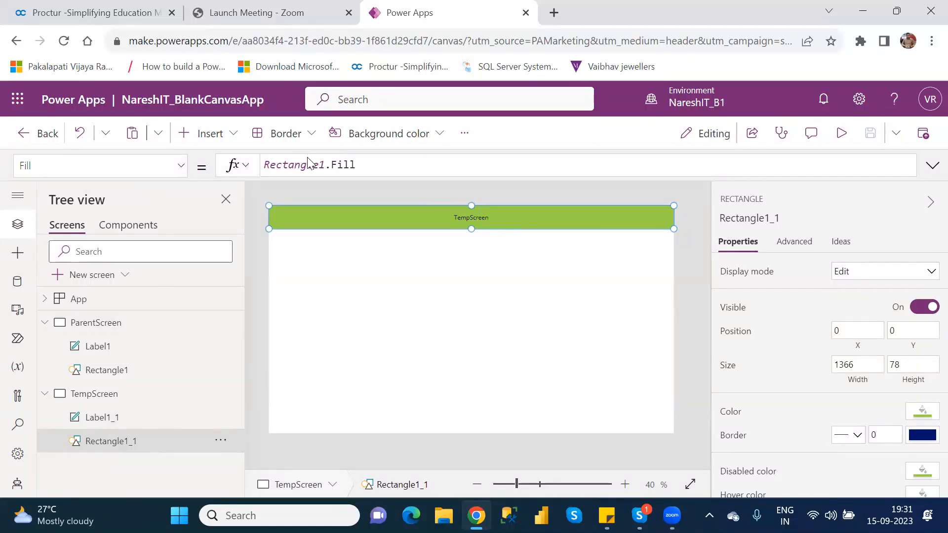
pyautogui.moveTo(325, 165); pyautogui.dragTo(267, 165)
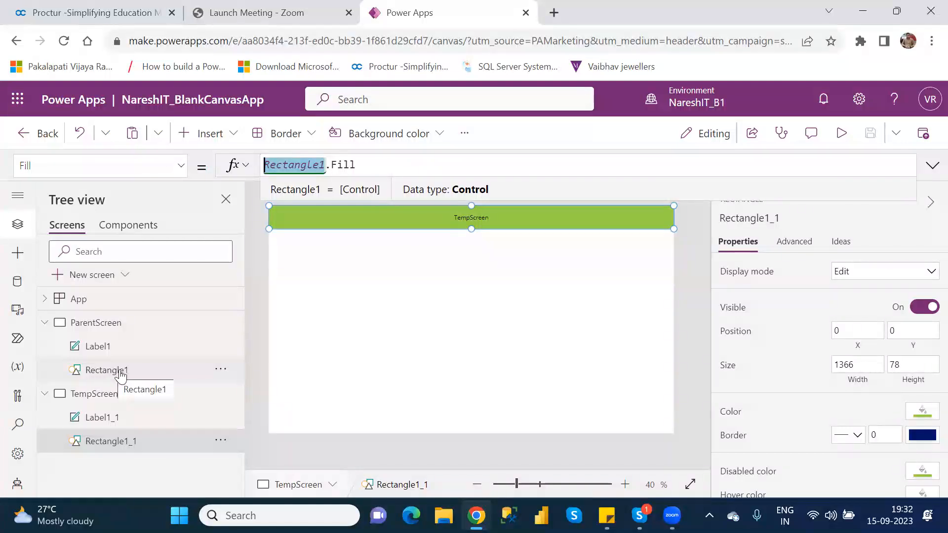
pyautogui.doubleClick(351, 167)
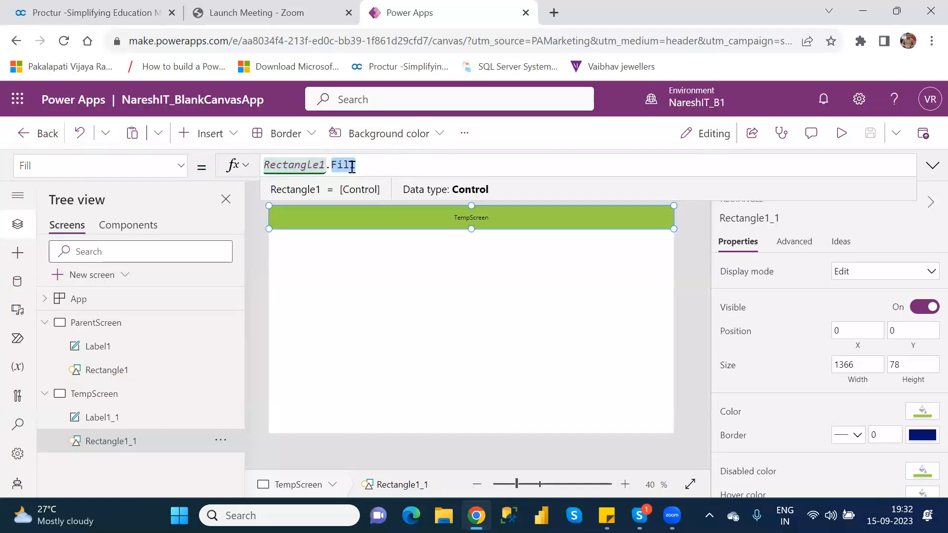
pyautogui.click(395, 352)
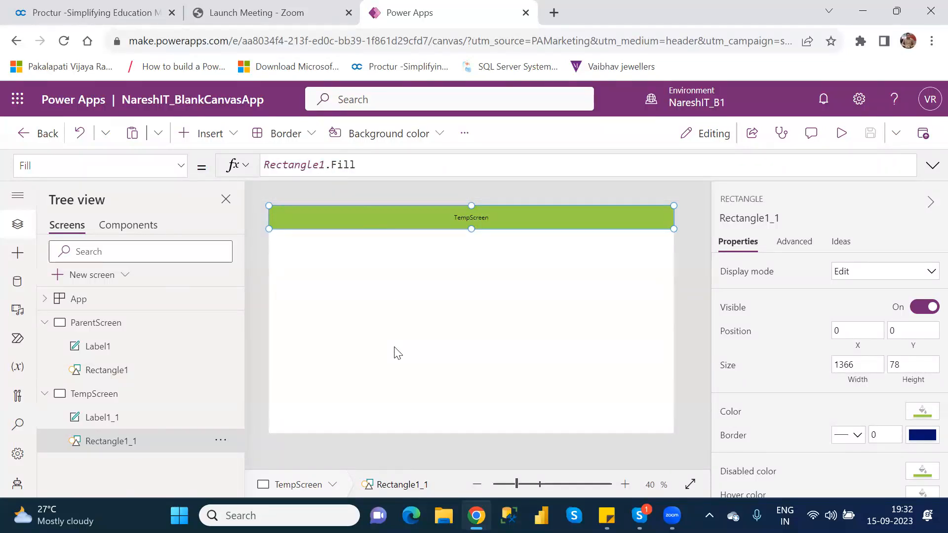
# Change the fill of Rectangle1 on ParentScreen to the dark red theme color RGBA(168, 0, 0, 1) and check Rectangle1_1 on TempScreen
pyautogui.click(126, 377)
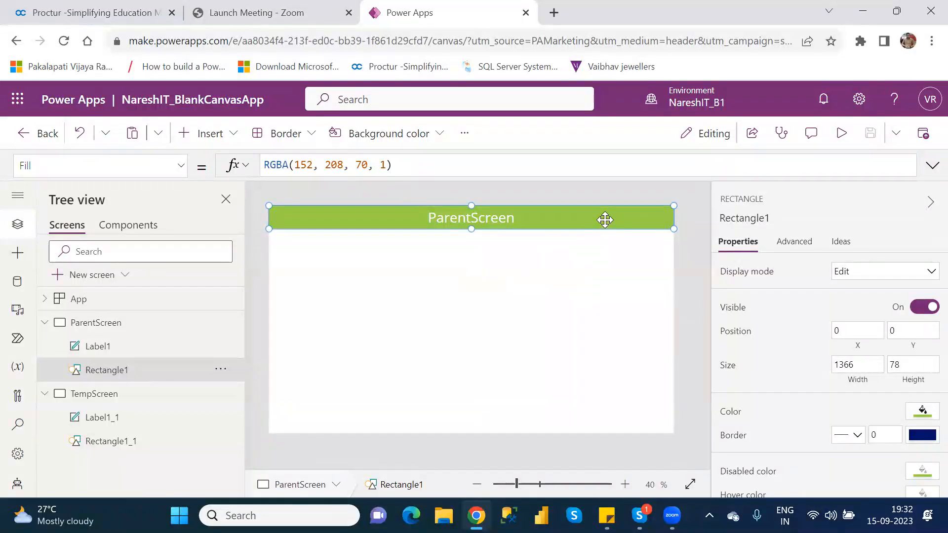
pyautogui.click(930, 417)
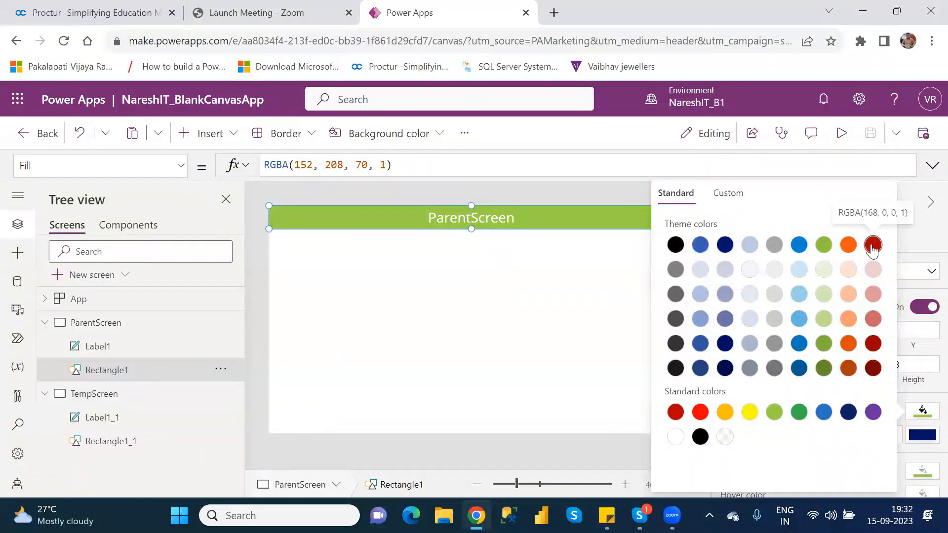
pyautogui.click(872, 245)
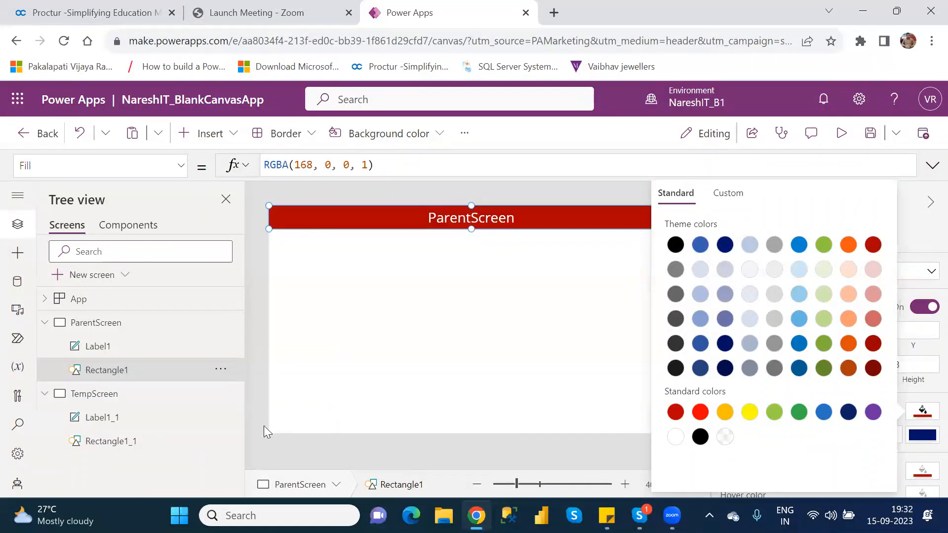
pyautogui.click(132, 445)
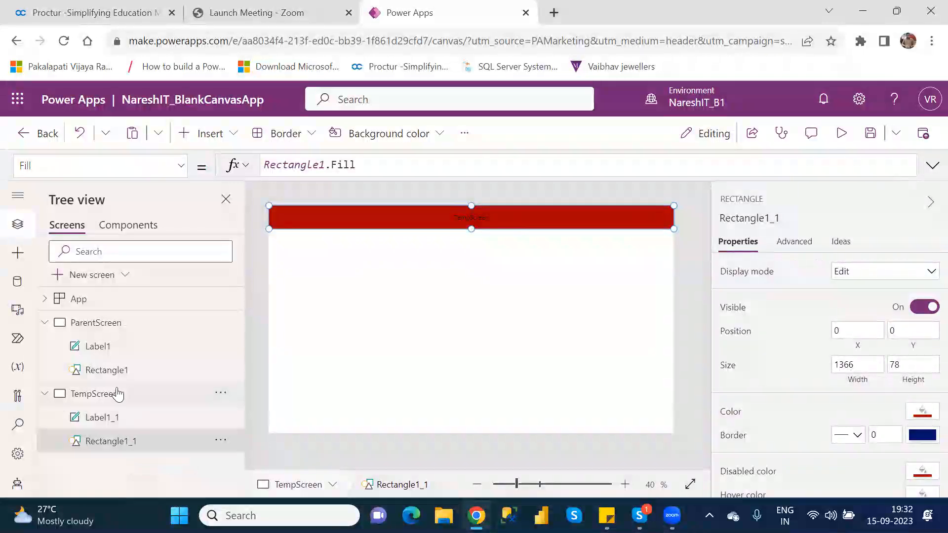
# Examine the Size formula of the header label Label1 on ParentScreen
pyautogui.click(104, 353)
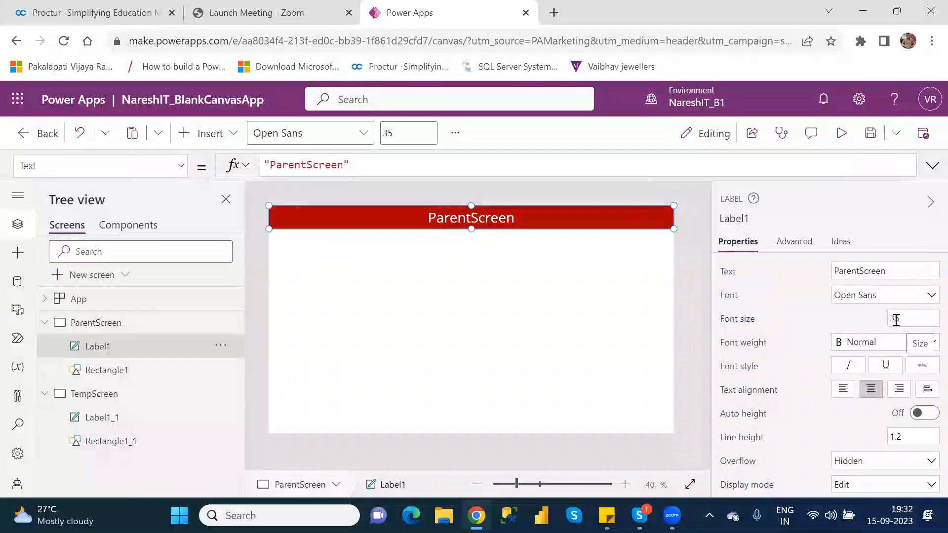
pyautogui.click(733, 326)
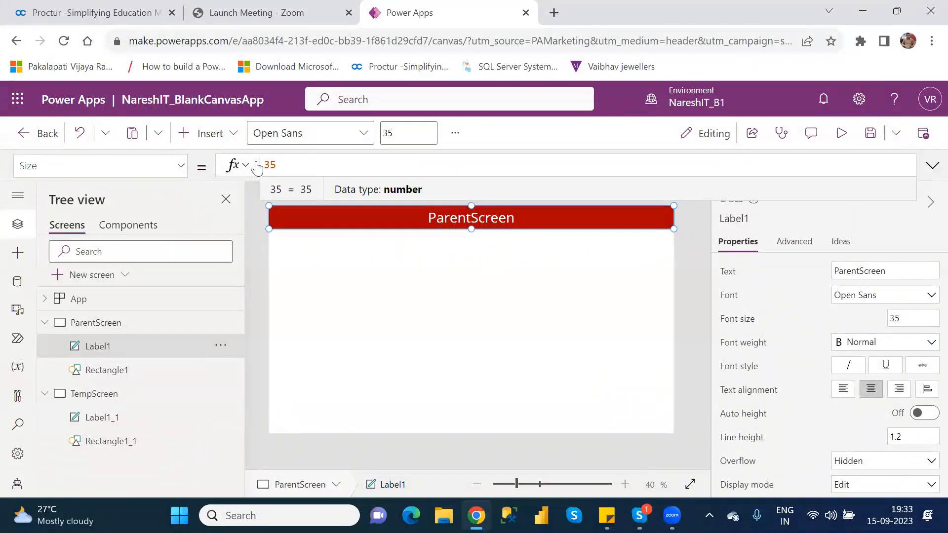
# Replace the fixed font size of Label1_1 on TempScreen with the formula Label1.Size and dismiss the error banner
pyautogui.click(131, 420)
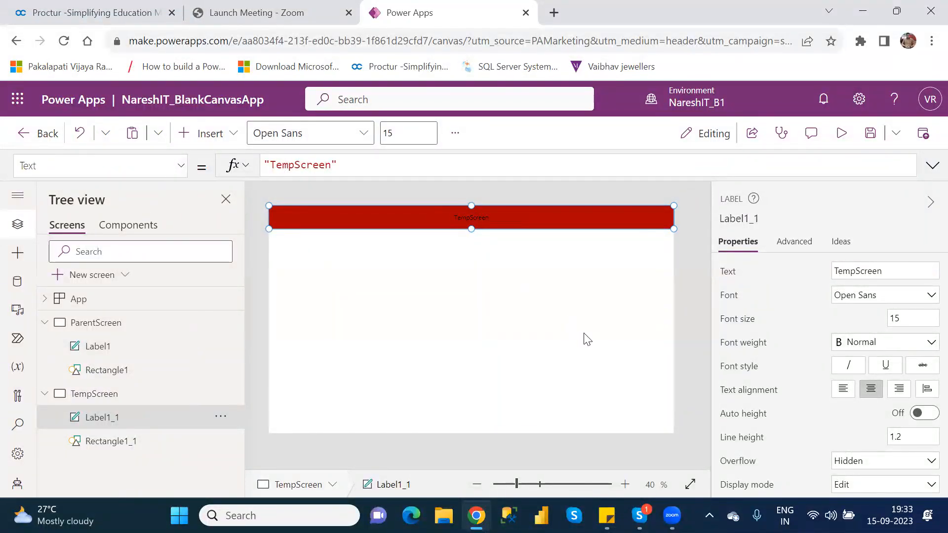
pyautogui.click(736, 319)
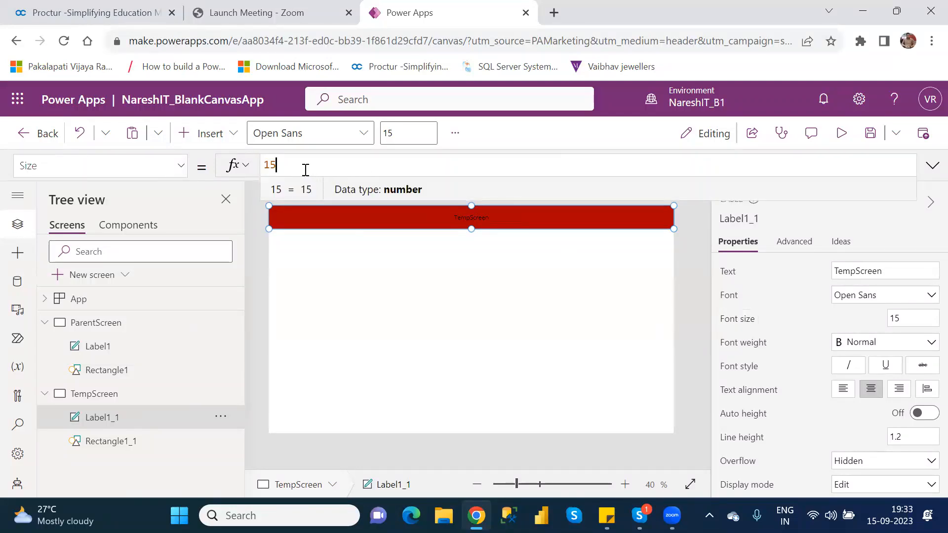
pyautogui.press('BackSpace')
pyautogui.press('BackSpace')
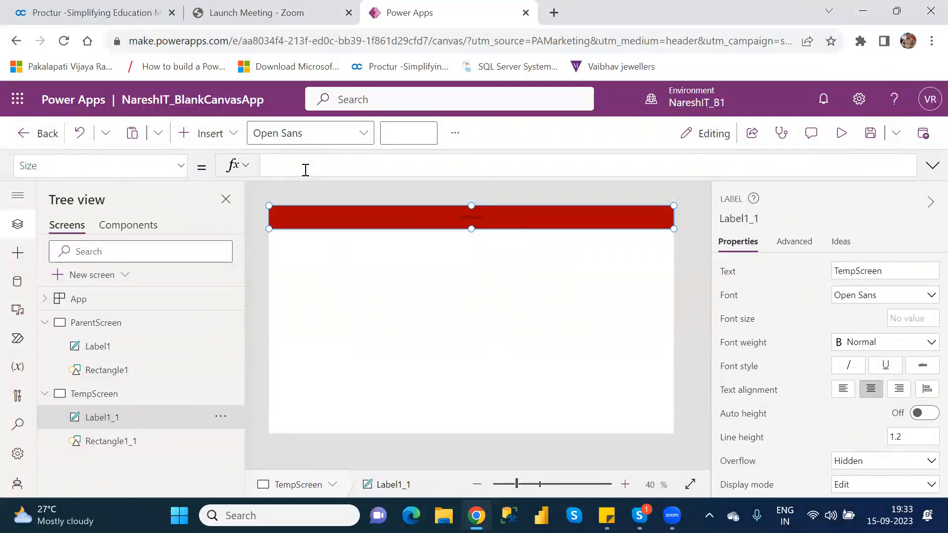
pyautogui.write('labe')
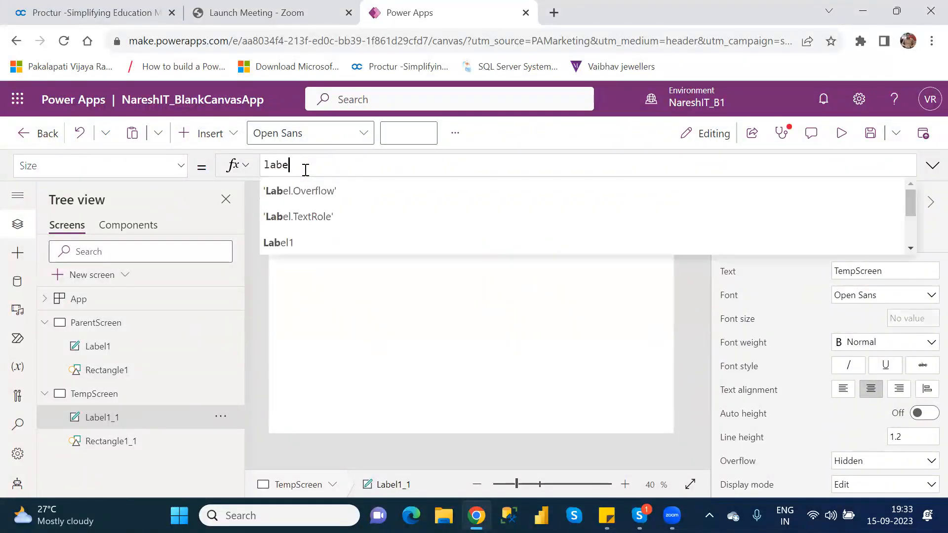
pyautogui.press('Down')
pyautogui.press('Down')
pyautogui.press('Down')
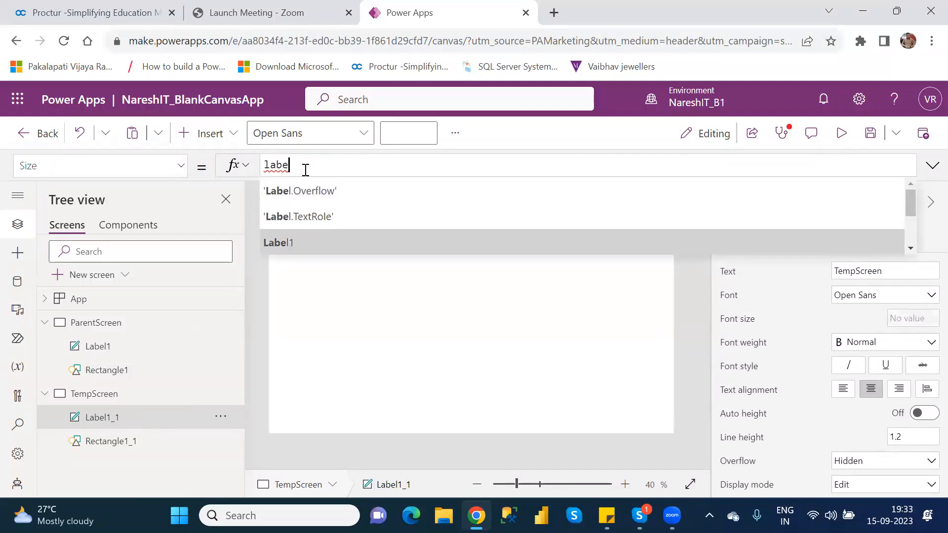
pyautogui.press('Tab')
pyautogui.write('.')
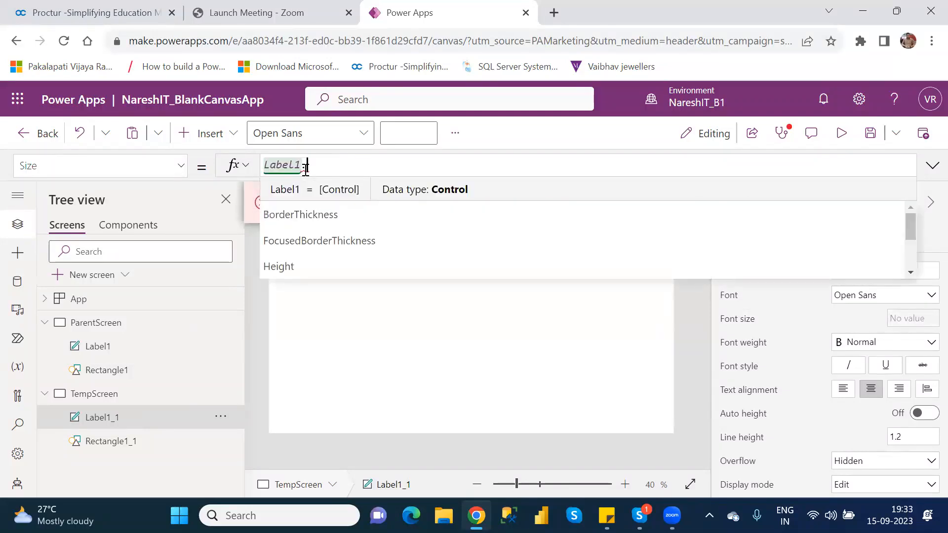
pyautogui.press('Down')
pyautogui.press('Down')
pyautogui.press('Down')
pyautogui.press('Down')
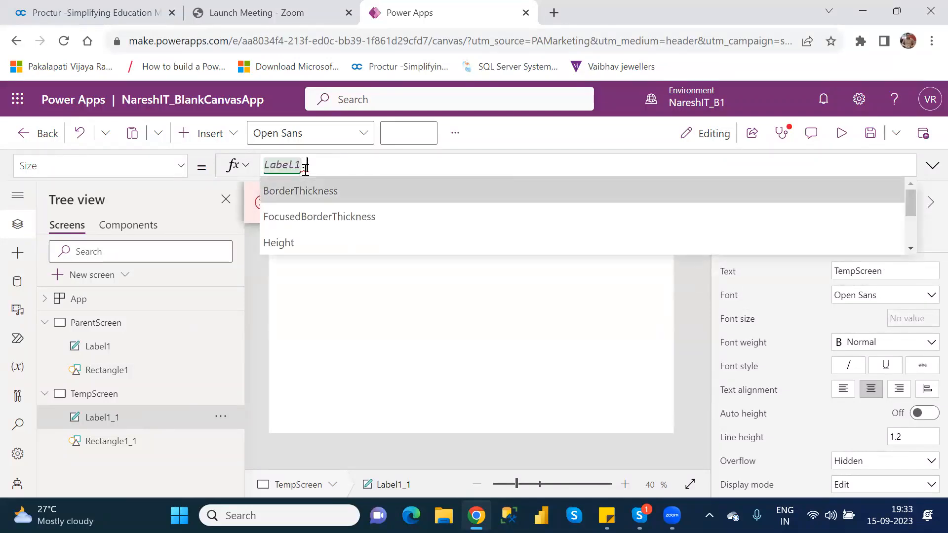
pyautogui.press('Down')
pyautogui.press('Down')
pyautogui.press('Down')
pyautogui.press('Down')
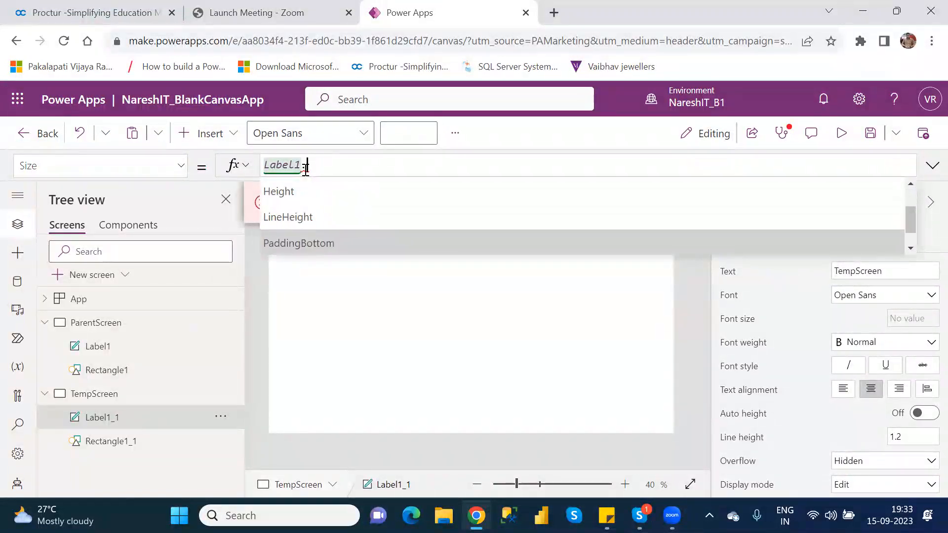
pyautogui.press('Down')
pyautogui.press('Down')
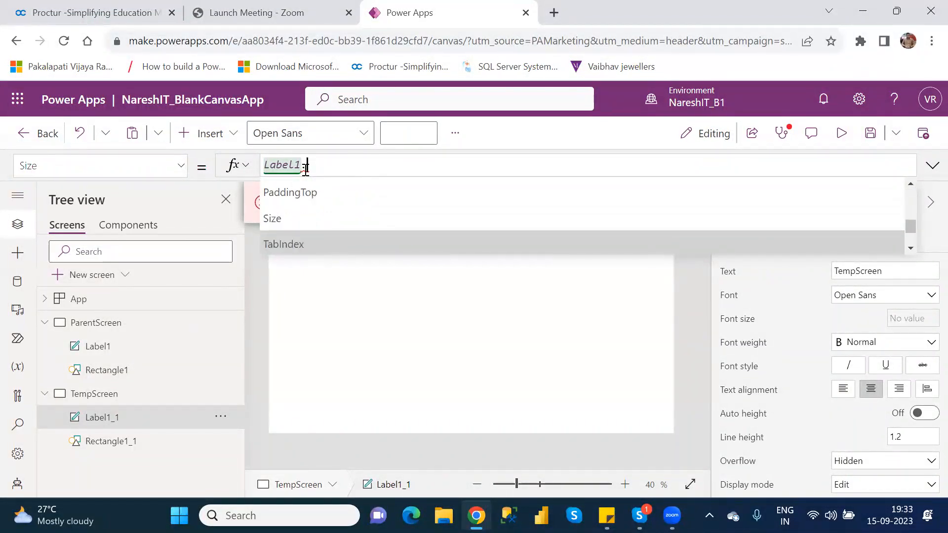
pyautogui.press('Up')
pyautogui.press('Tab')
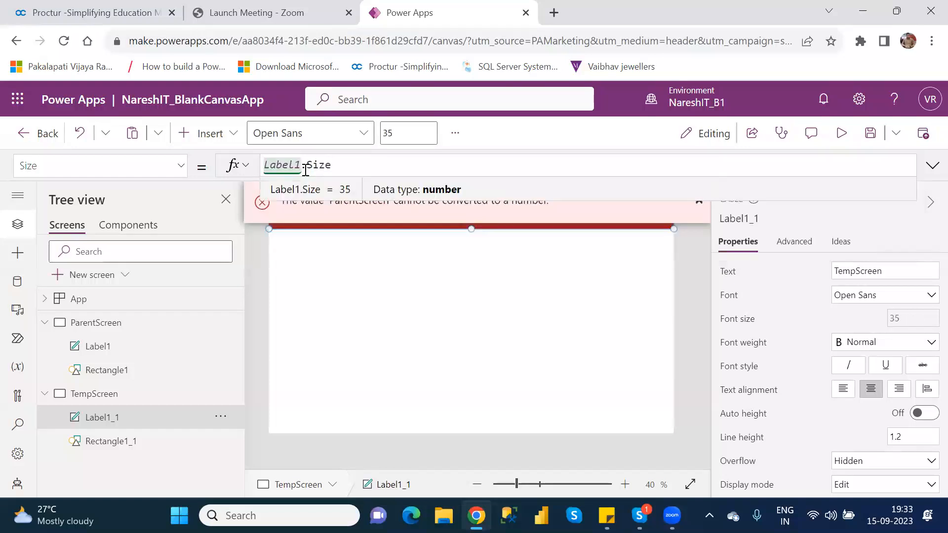
pyautogui.click(598, 322)
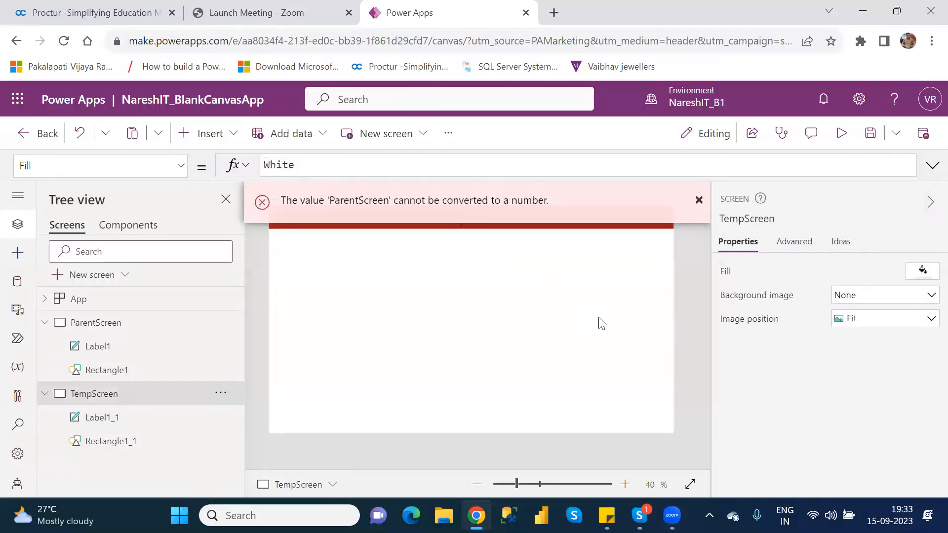
pyautogui.click(704, 200)
# Compare the Size formulas of Label1_1 on TempScreen and Label1 on ParentScreen
pyautogui.click(488, 219)
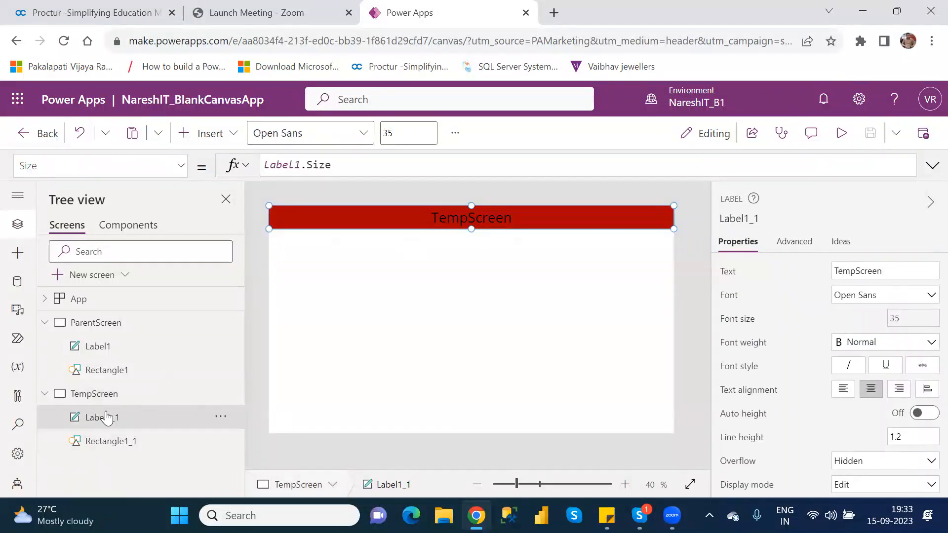
pyautogui.click(113, 350)
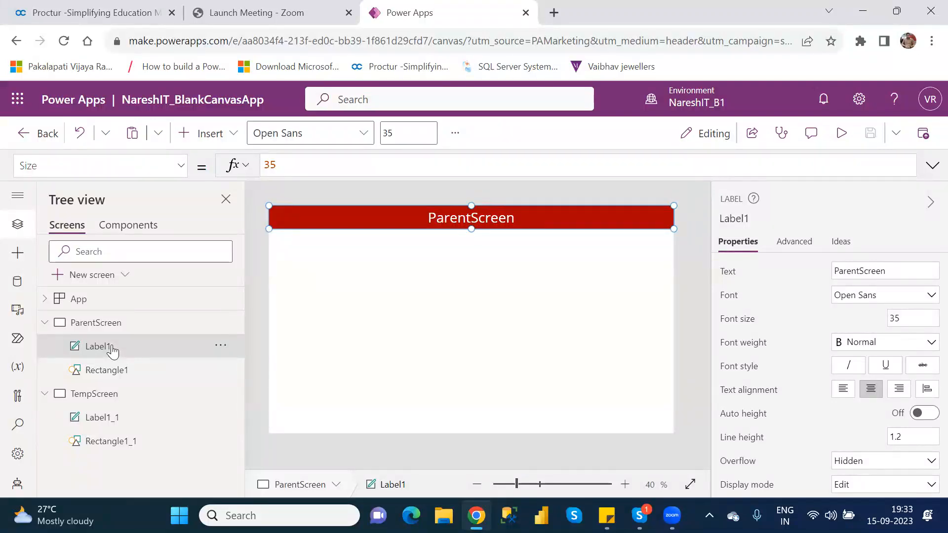
pyautogui.click(114, 424)
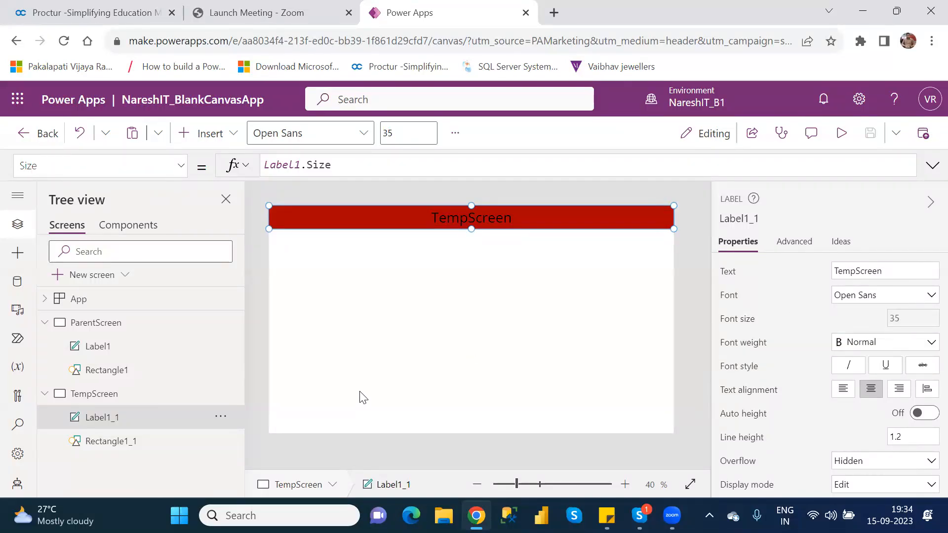
# Set the font size of Label1 on ParentScreen to 40 and check Label1_1 on TempScreen
pyautogui.click(108, 351)
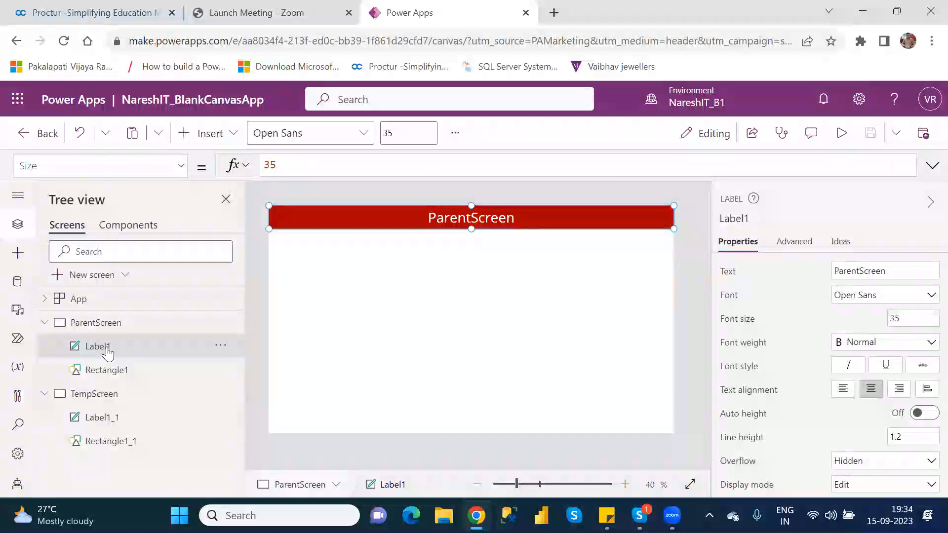
pyautogui.doubleClick(894, 318)
pyautogui.write('40')
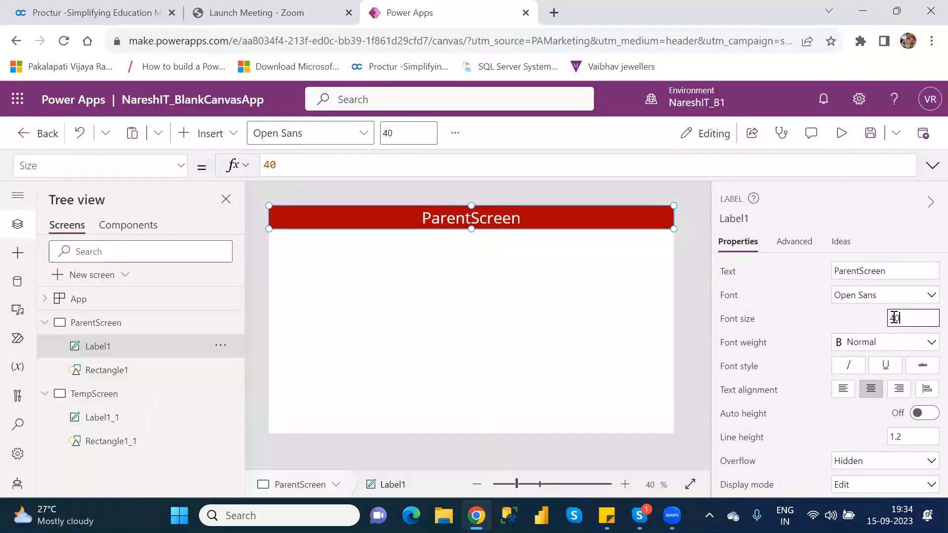
pyautogui.click(123, 422)
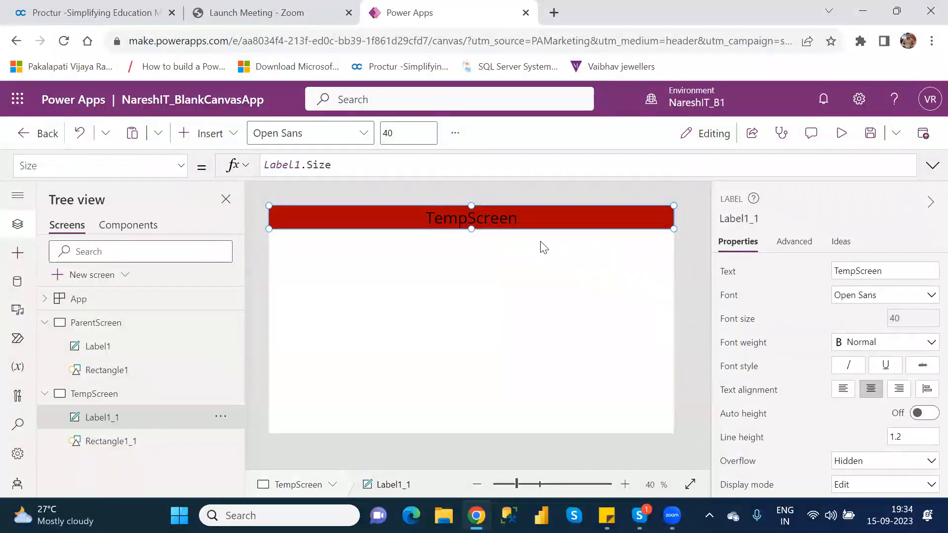
# Examine the Color formula of the header label Label1 on ParentScreen
pyautogui.click(111, 347)
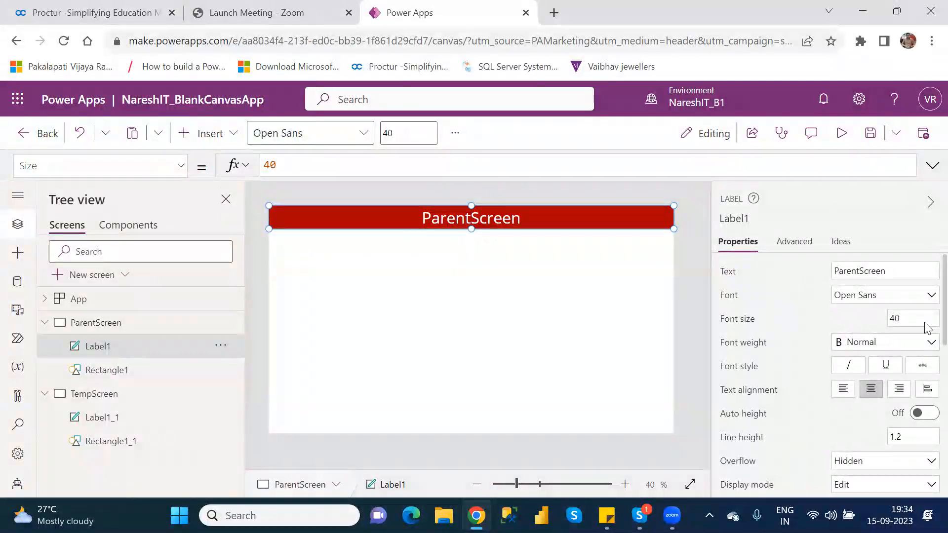
pyautogui.scroll(-3, 930, 331)
pyautogui.scroll(-2, 928, 384)
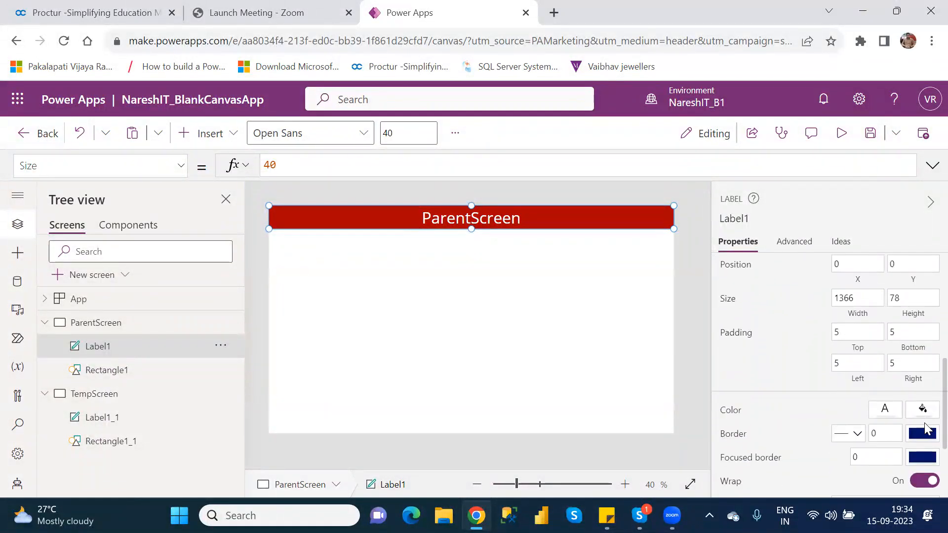
pyautogui.click(729, 413)
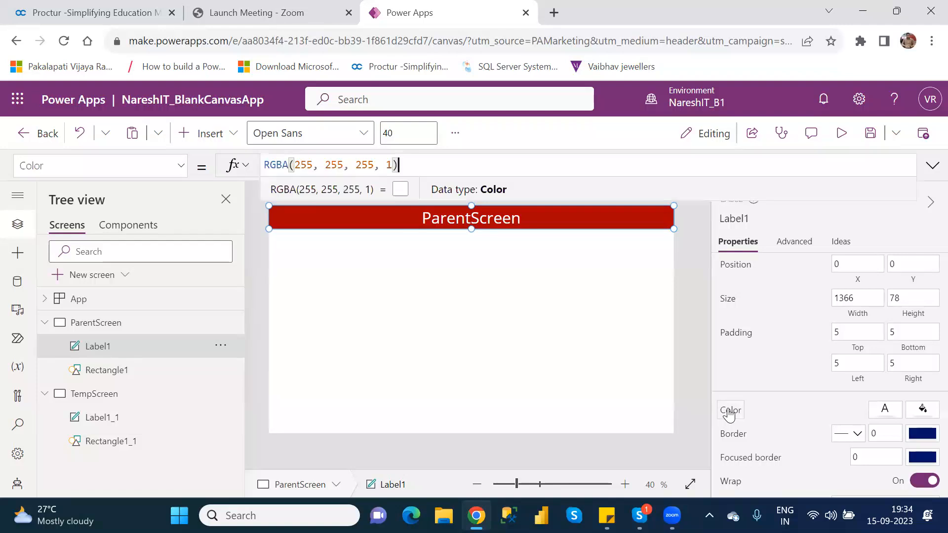
pyautogui.click(102, 418)
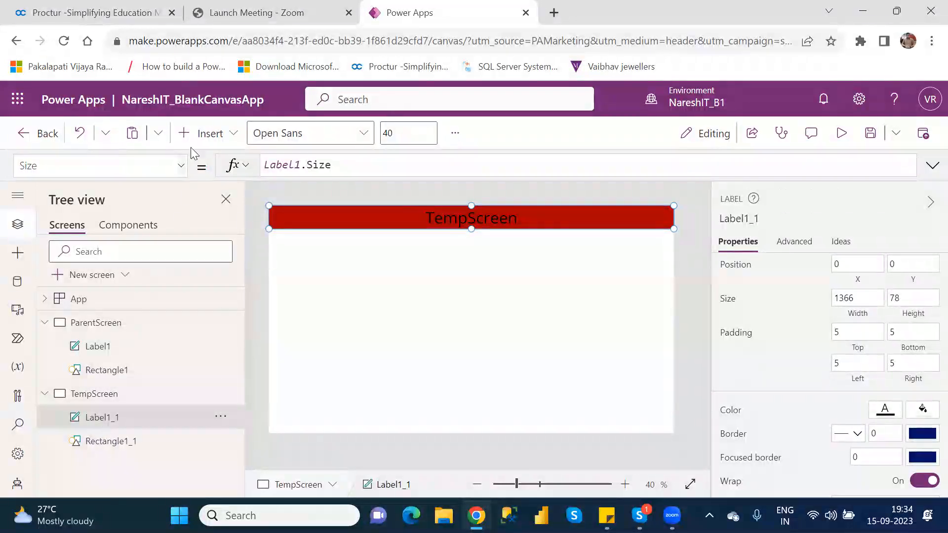
pyautogui.click(186, 166)
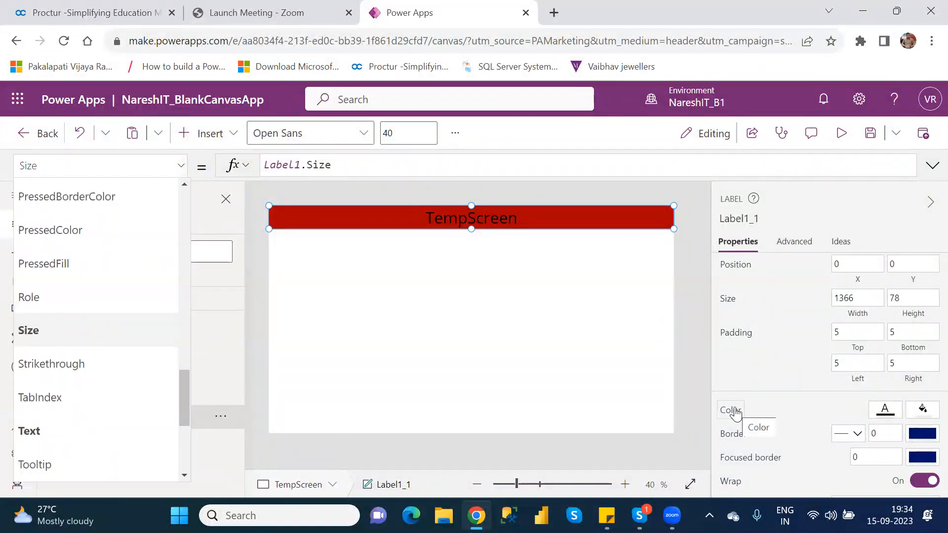
pyautogui.click(686, 333)
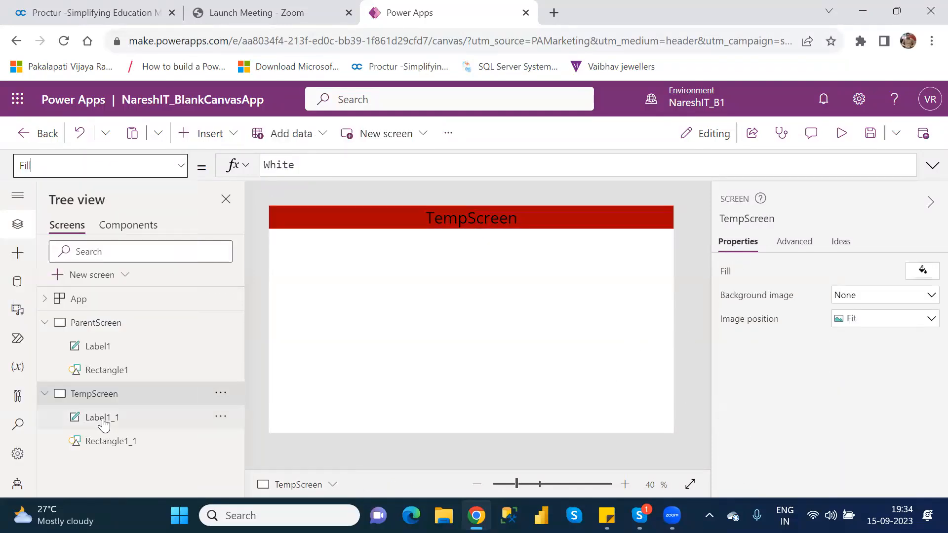
# Replace the fixed text color of Label1_1 on TempScreen with the formula Label1.Color
pyautogui.click(103, 420)
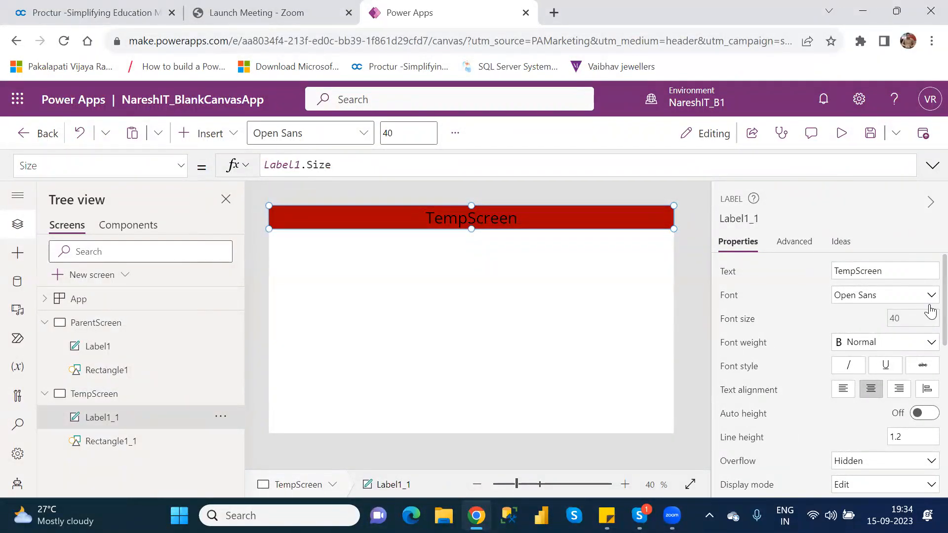
pyautogui.scroll(-5, 927, 318)
pyautogui.scroll(-1, 927, 402)
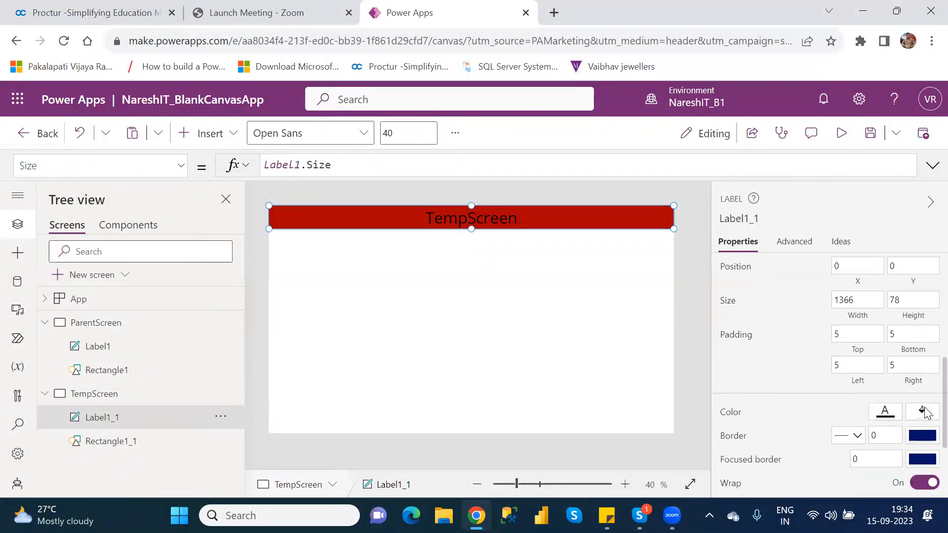
pyautogui.click(729, 421)
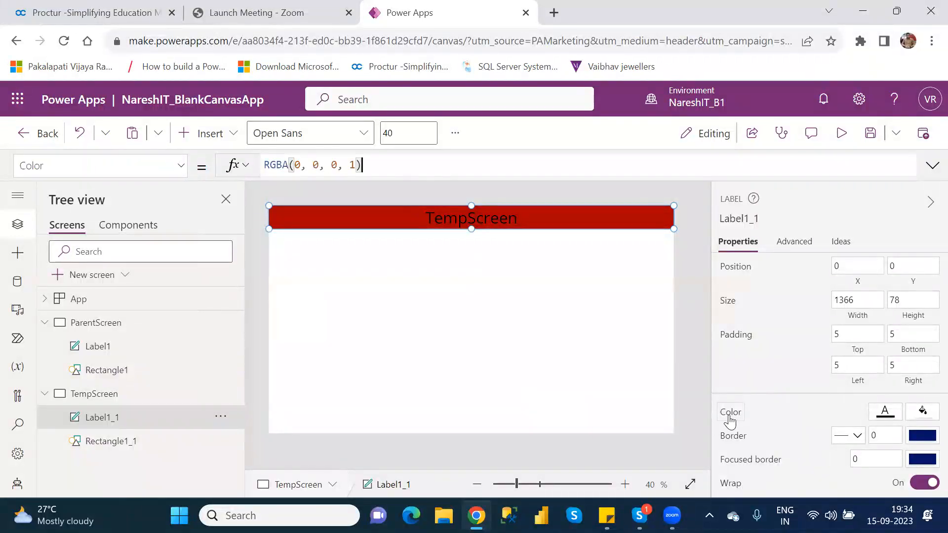
pyautogui.moveTo(376, 164); pyautogui.dragTo(254, 168)
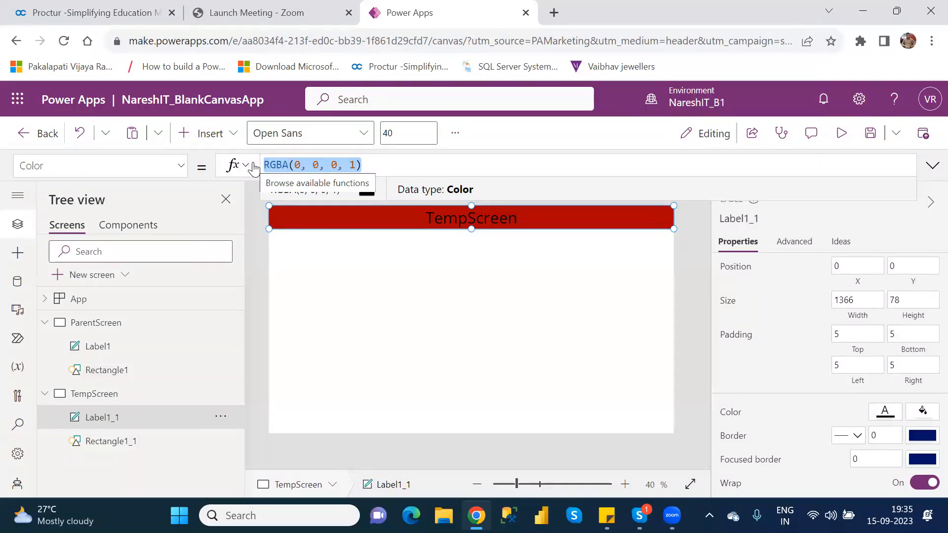
pyautogui.write('k')
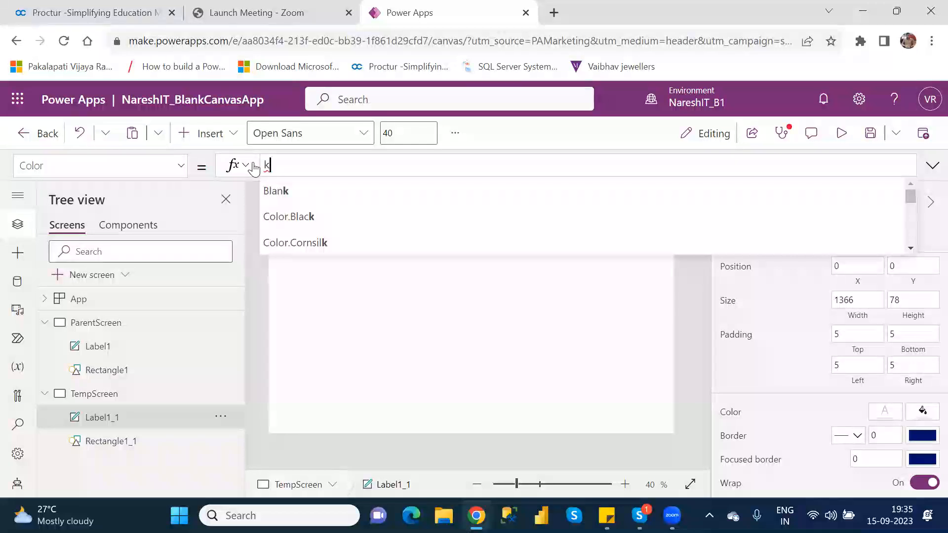
pyautogui.press('BackSpace')
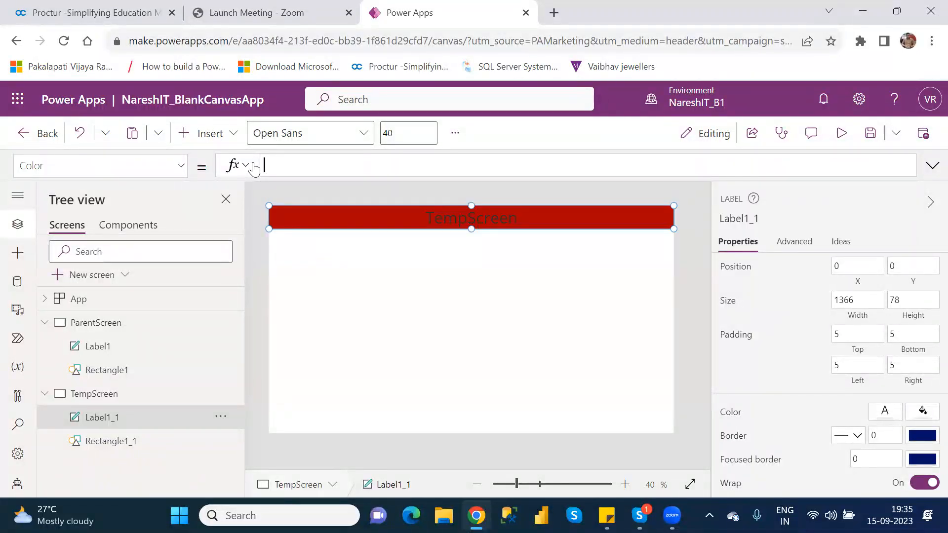
pyautogui.write('label')
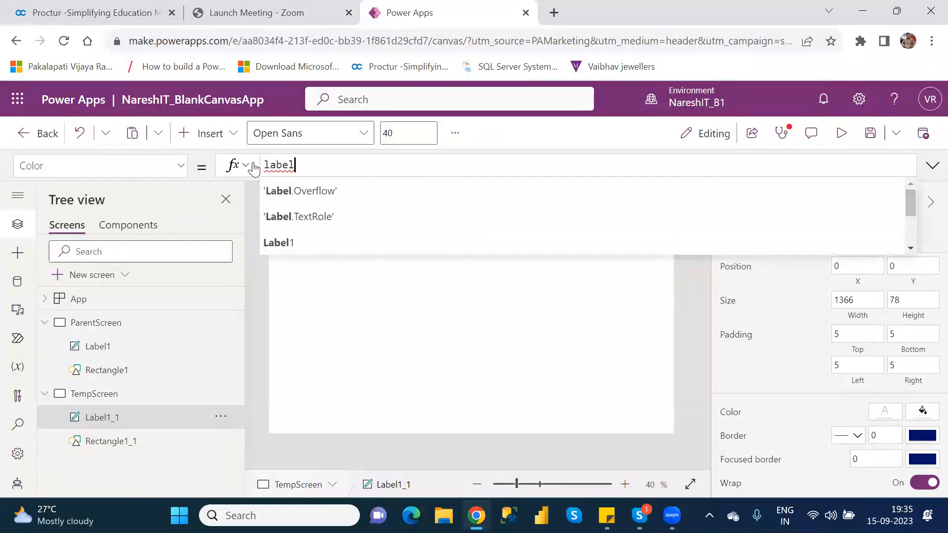
pyautogui.press('Down')
pyautogui.press('Down')
pyautogui.press('Tab')
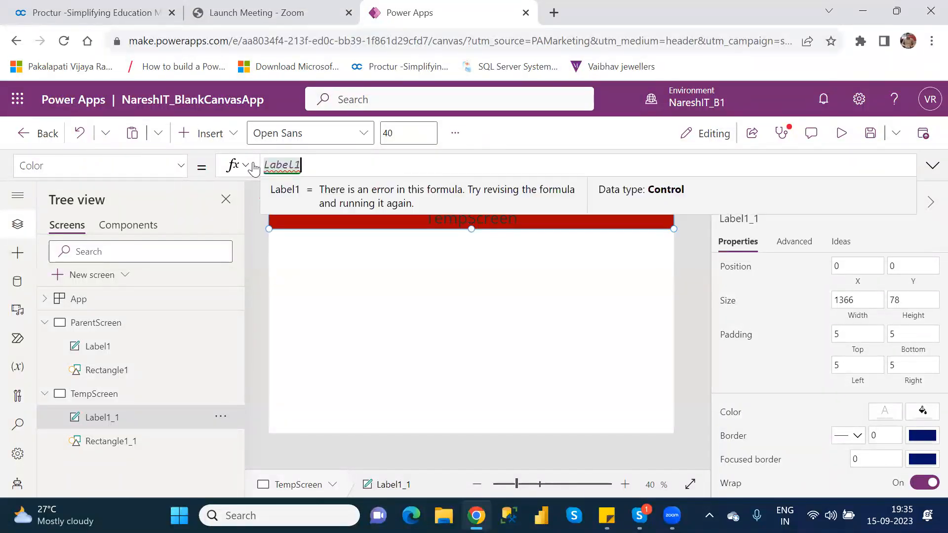
pyautogui.write('.')
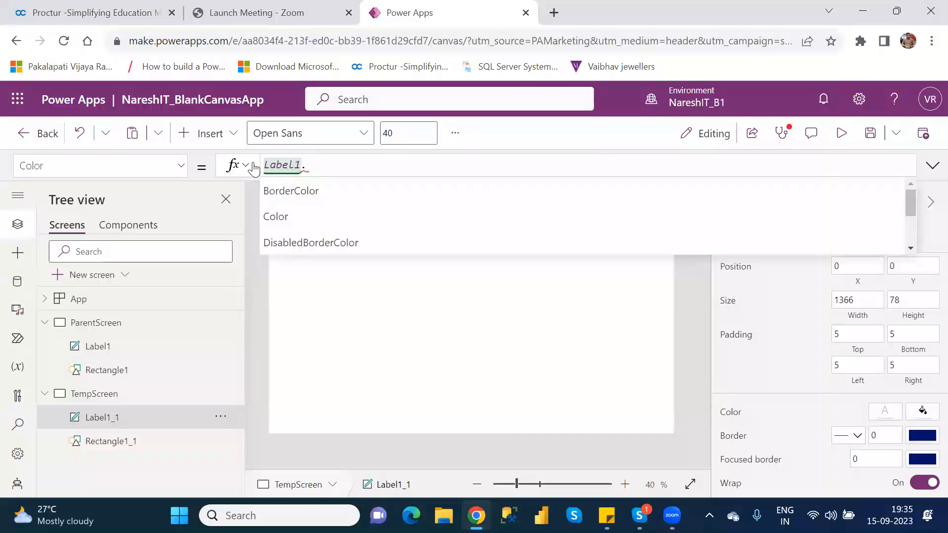
pyautogui.press('Down')
pyautogui.press('Down')
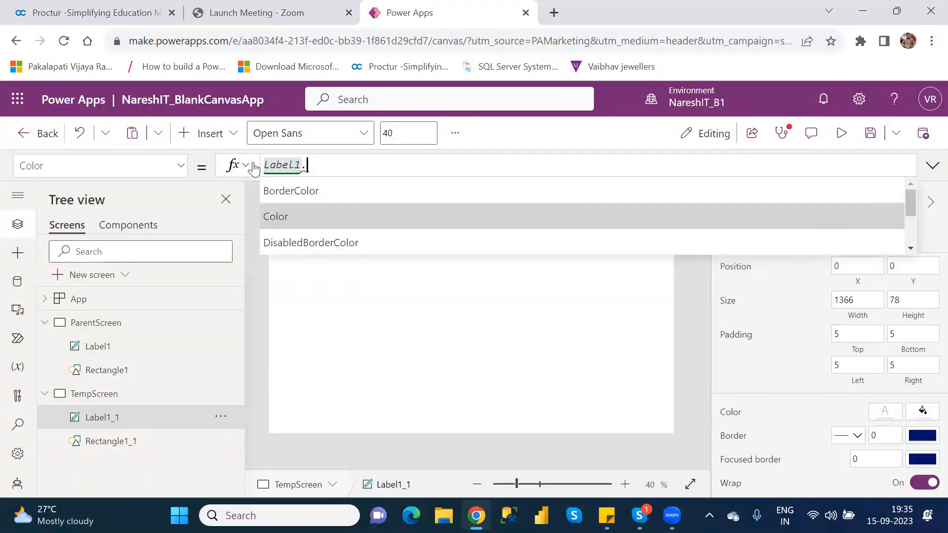
pyautogui.press('Tab')
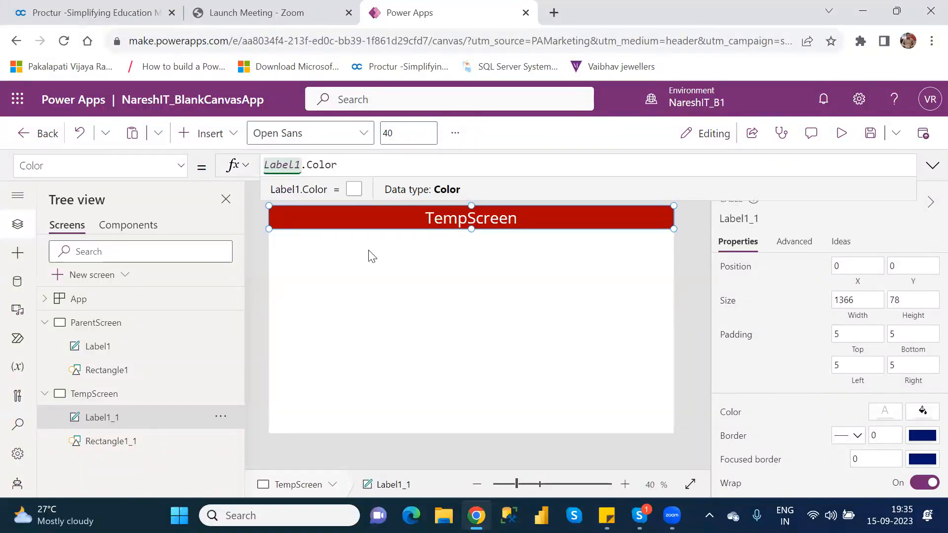
pyautogui.click(475, 314)
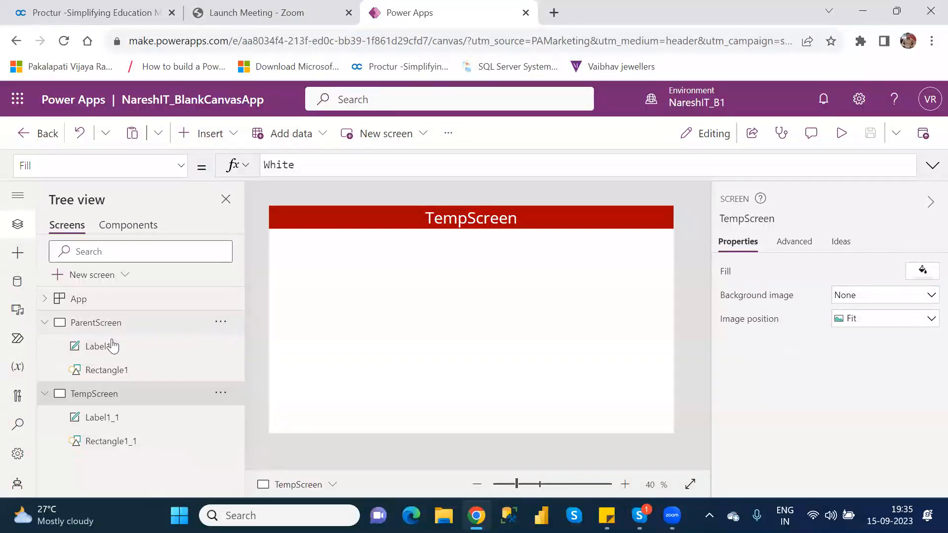
# Review the Color formula of Label1_1 on TempScreen and look through the popular controls available for insertion
pyautogui.click(121, 419)
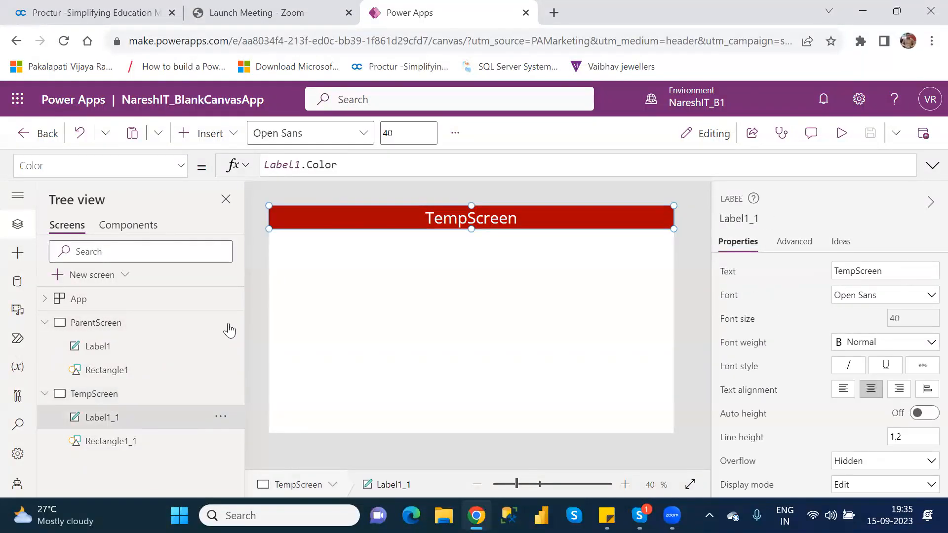
pyautogui.doubleClick(312, 167)
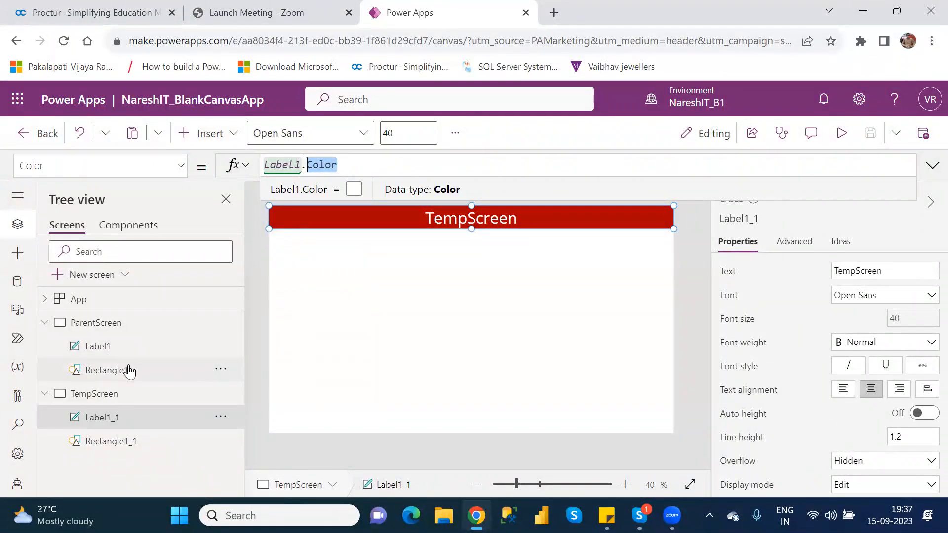
pyautogui.click(215, 141)
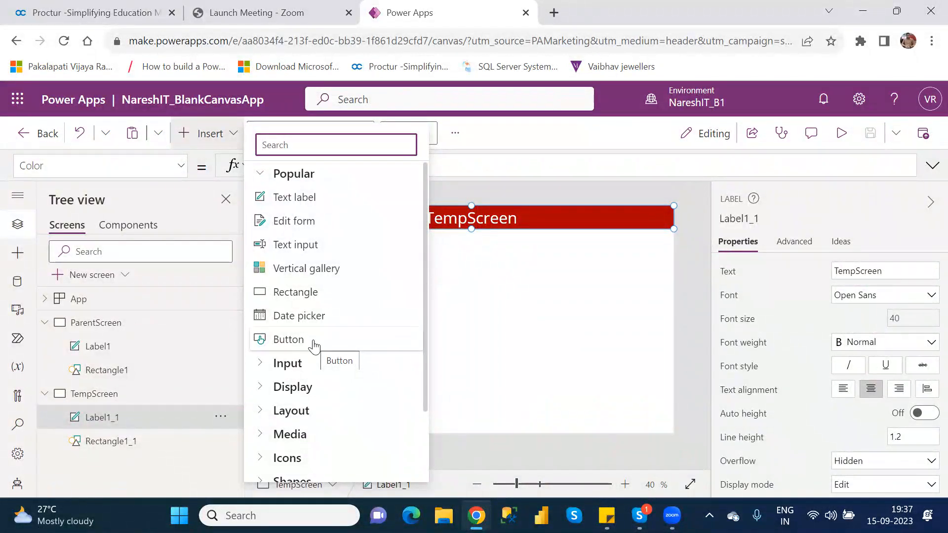
pyautogui.click(545, 300)
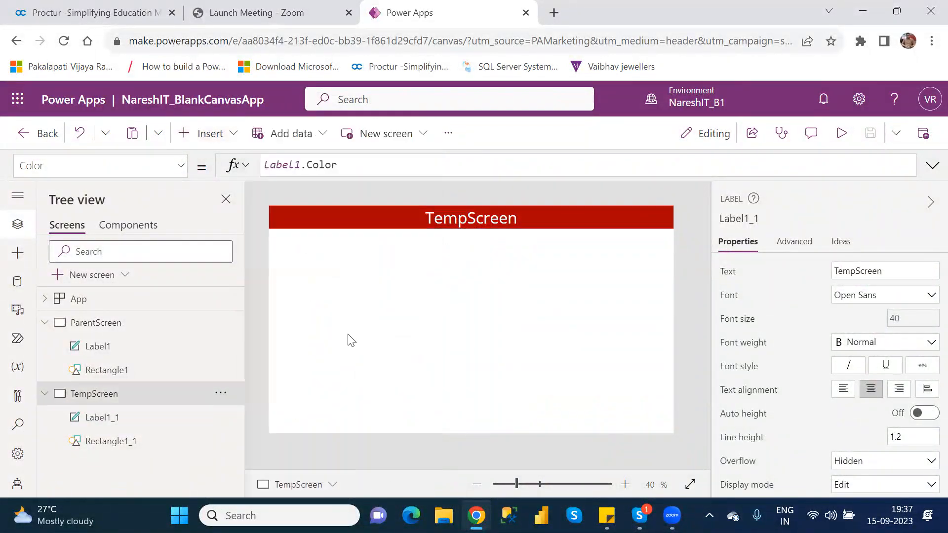
# Duplicate ParentScreen together with its header controls
pyautogui.rightClick(113, 323)
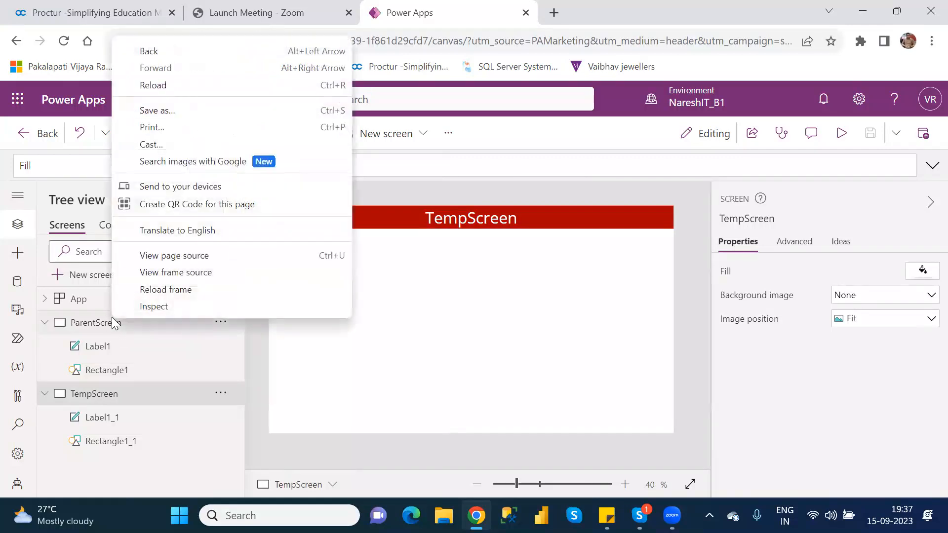
pyautogui.click(360, 355)
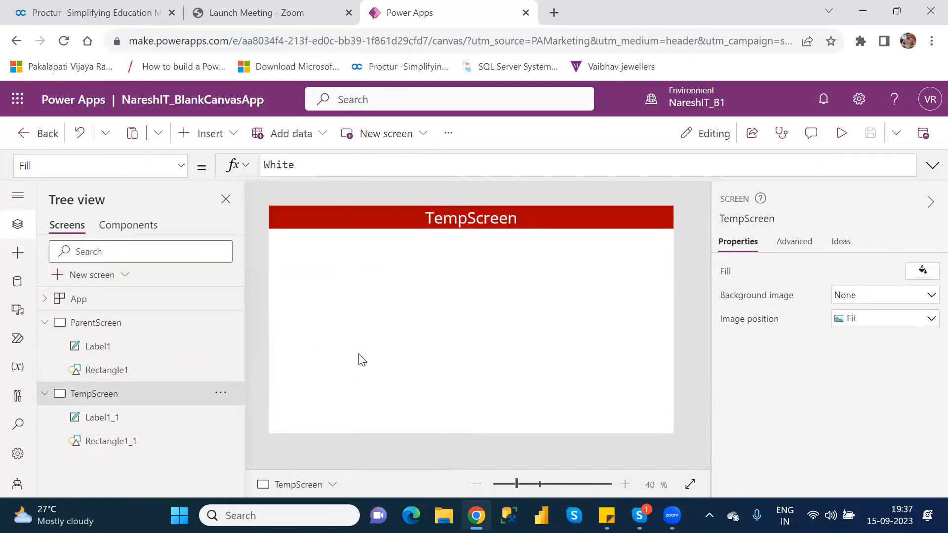
pyautogui.click(192, 325)
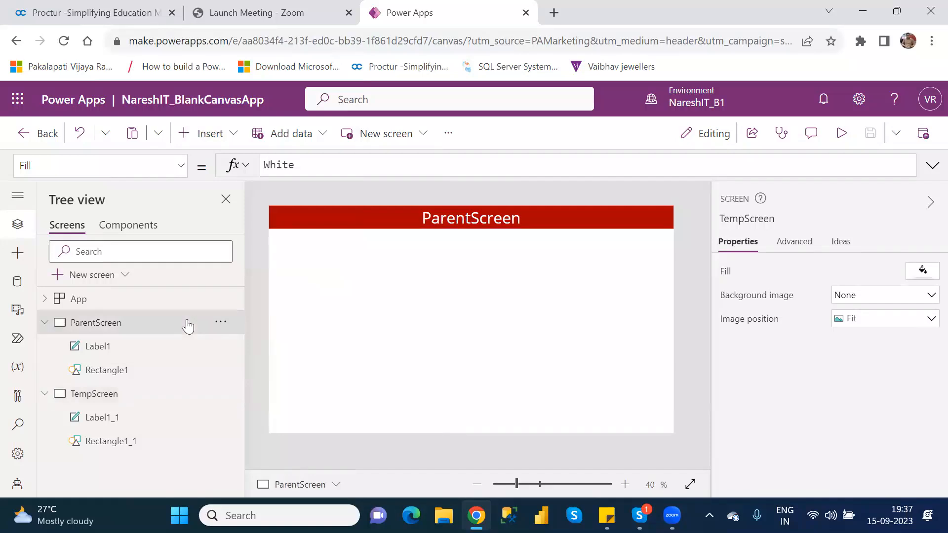
pyautogui.click(226, 324)
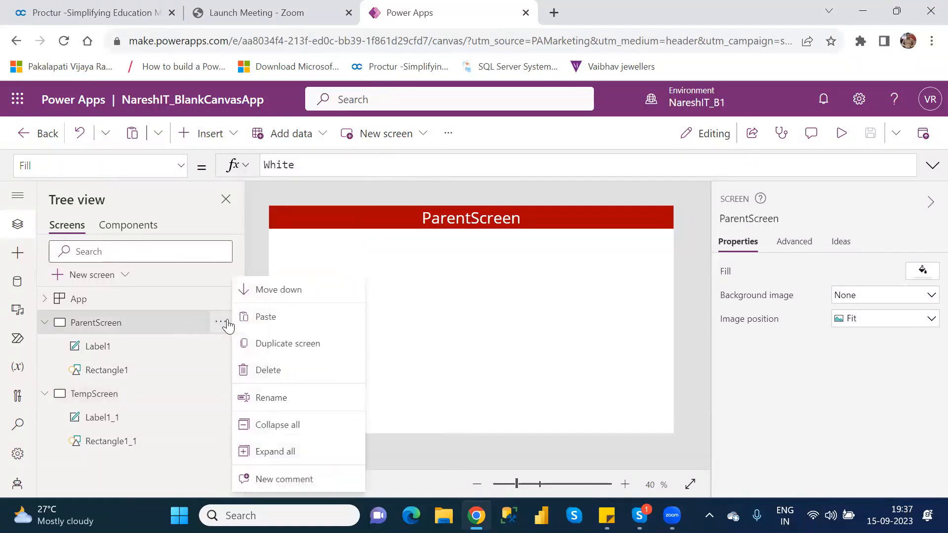
pyautogui.click(298, 343)
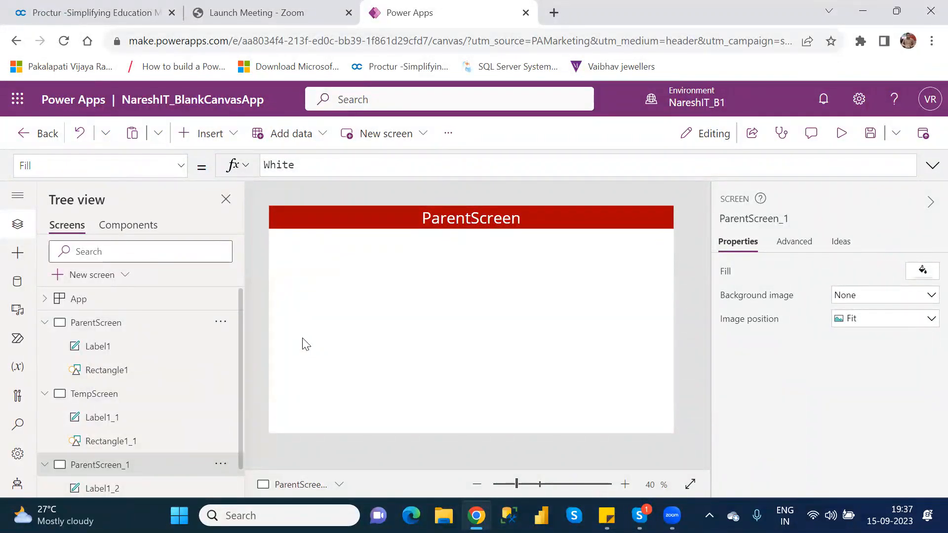
# Rename the duplicated screen as Screen1
pyautogui.doubleClick(116, 465)
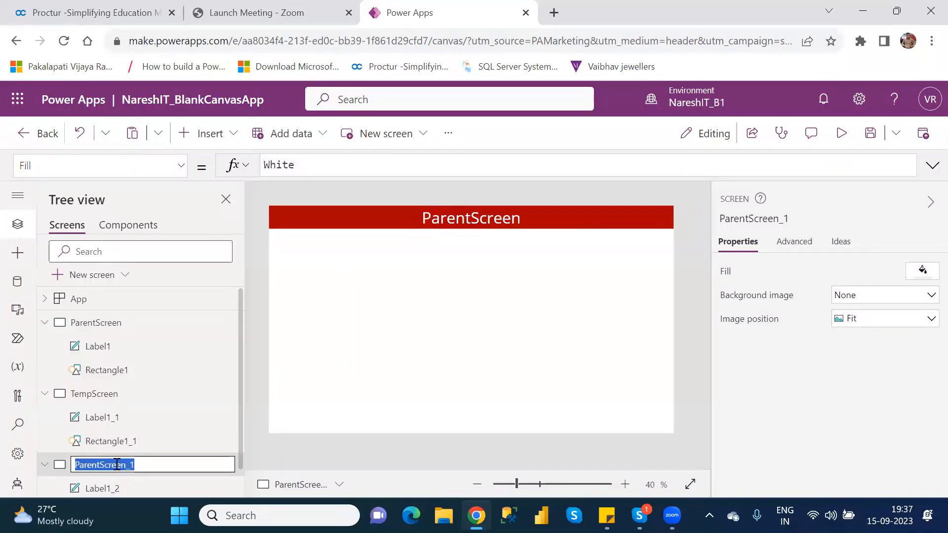
pyautogui.write('Scr')
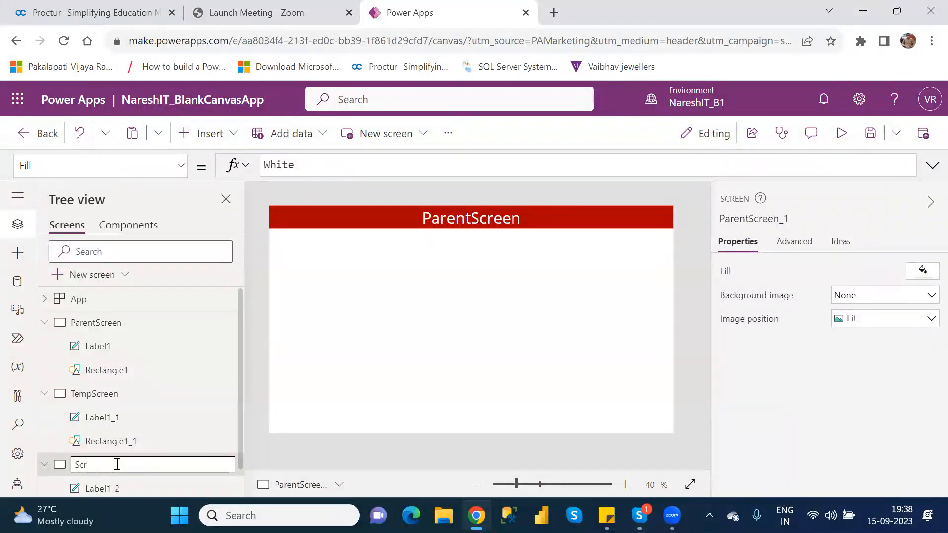
pyautogui.write('een1')
pyautogui.press('Return')
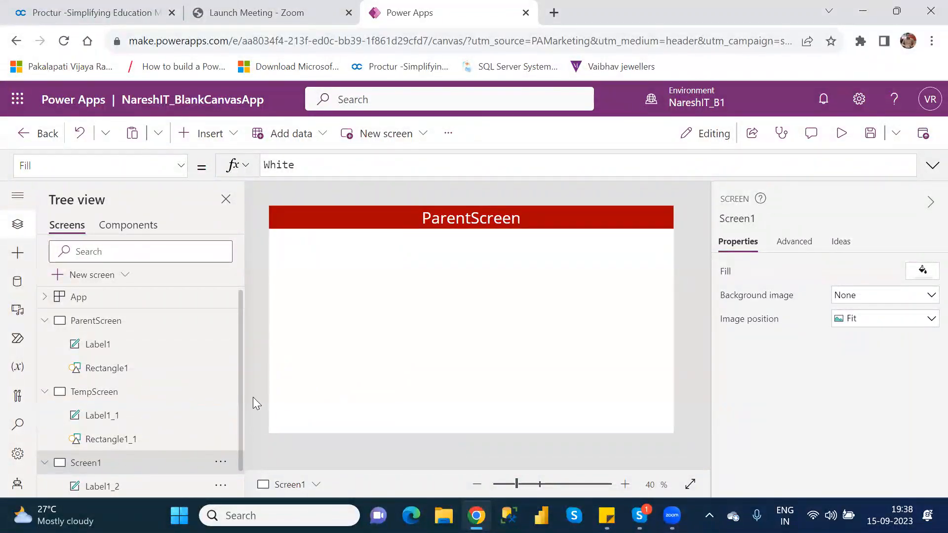
# Change the text of the header label on Screen1 to "Summary Screen"
pyautogui.moveTo(239, 398); pyautogui.dragTo(241, 454)
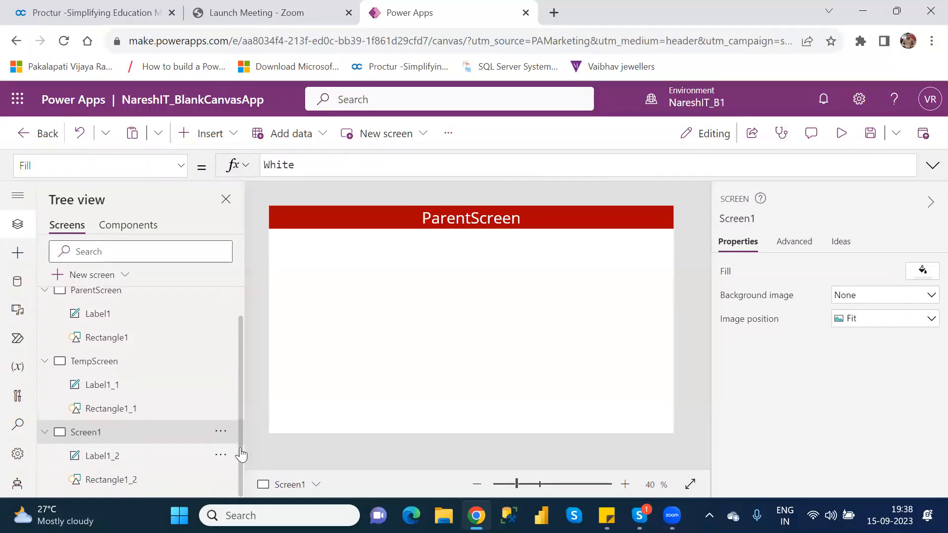
pyautogui.click(476, 220)
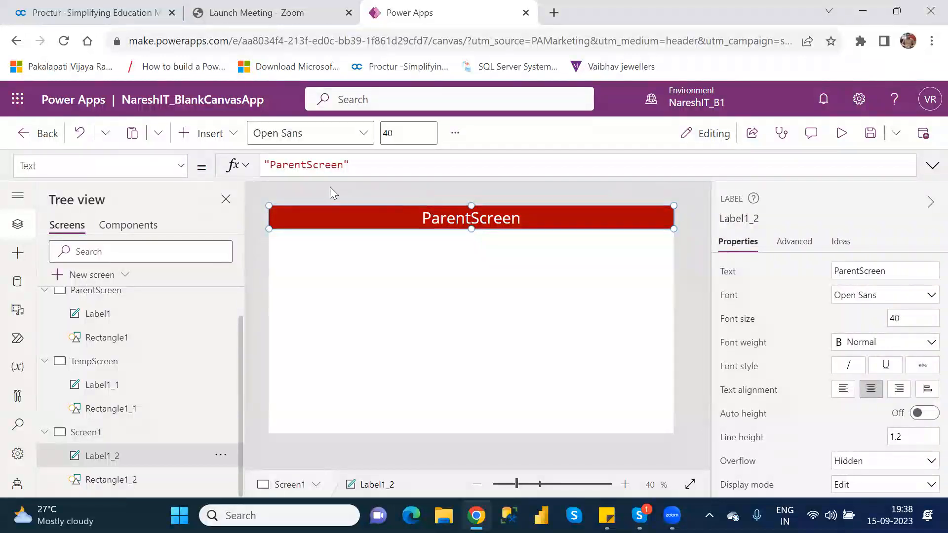
pyautogui.doubleClick(308, 167)
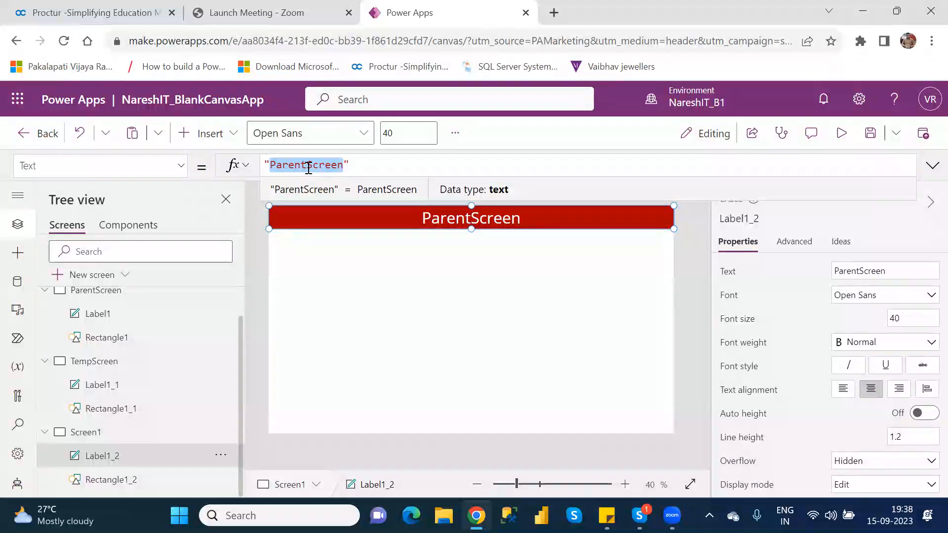
pyautogui.write('Summa')
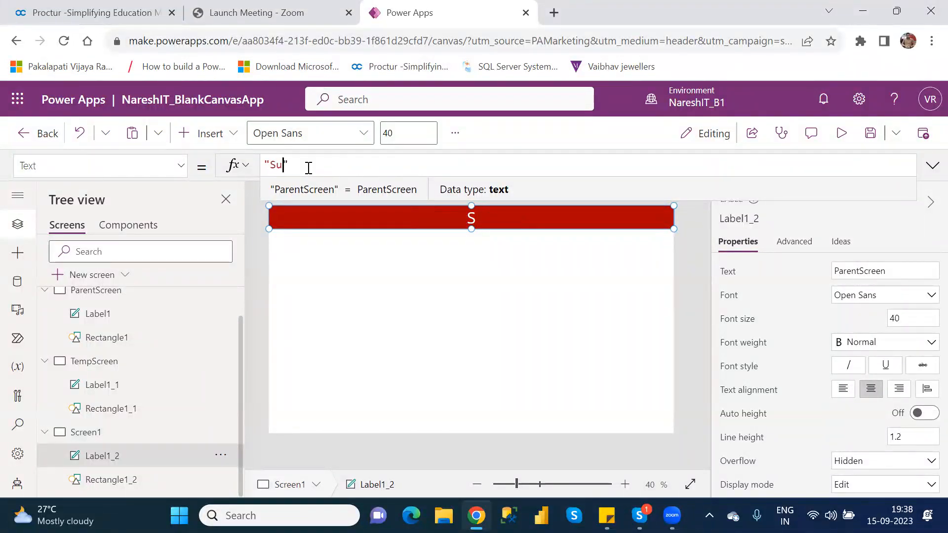
pyautogui.write('ry Scr')
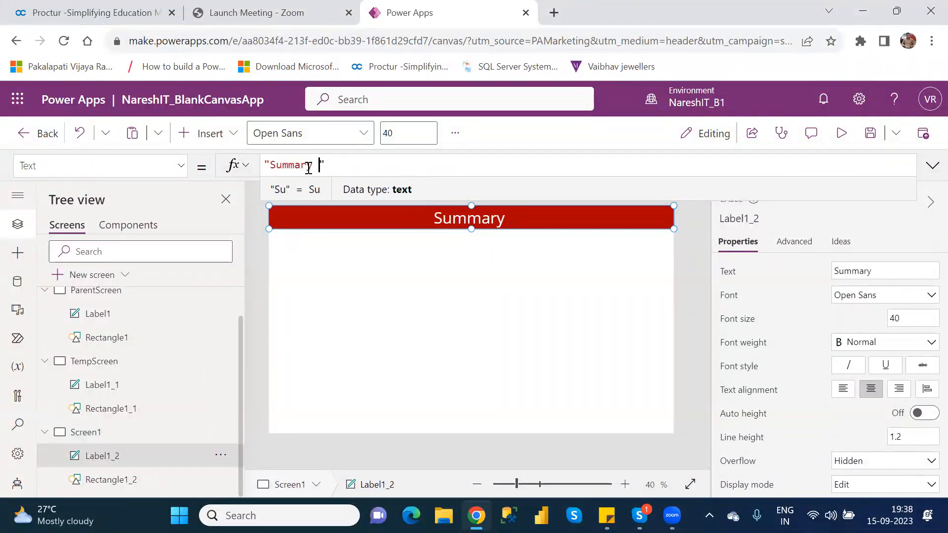
pyautogui.write('een')
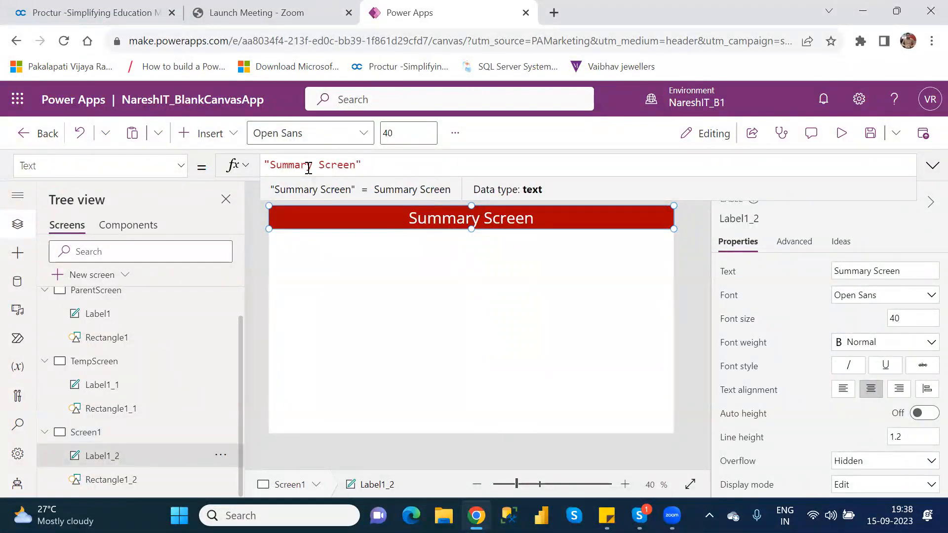
pyautogui.click(417, 287)
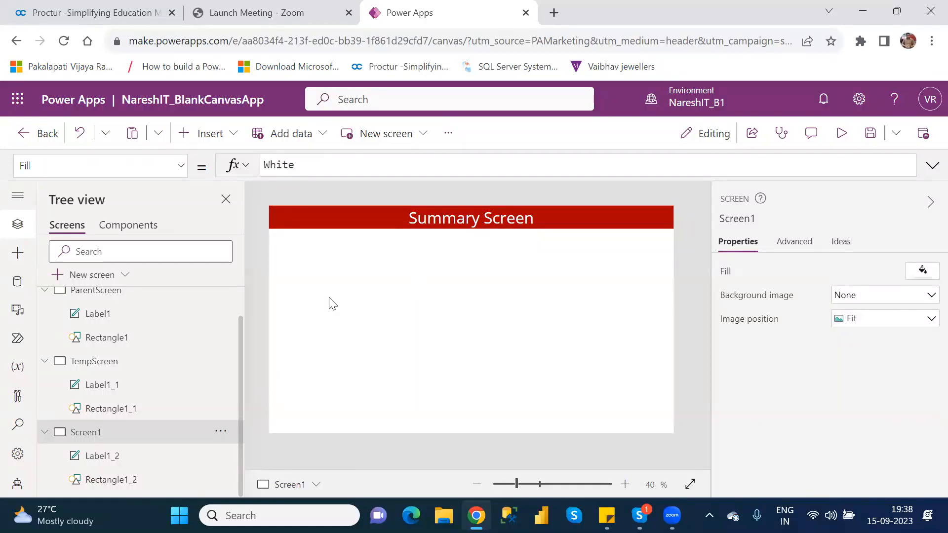
# Add a button below the header on Screen1, about 605 wide and 90 high, at about X 296, Y 126
pyautogui.click(215, 142)
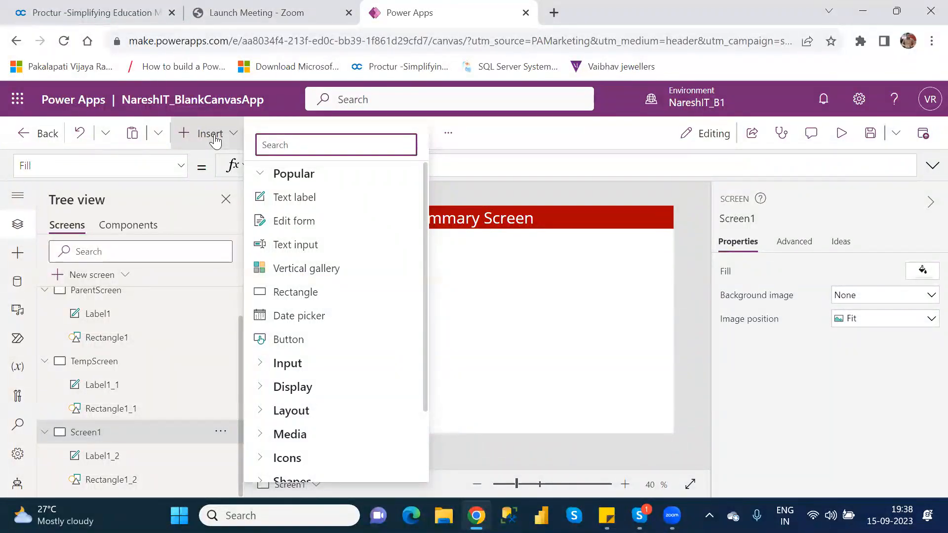
pyautogui.click(299, 343)
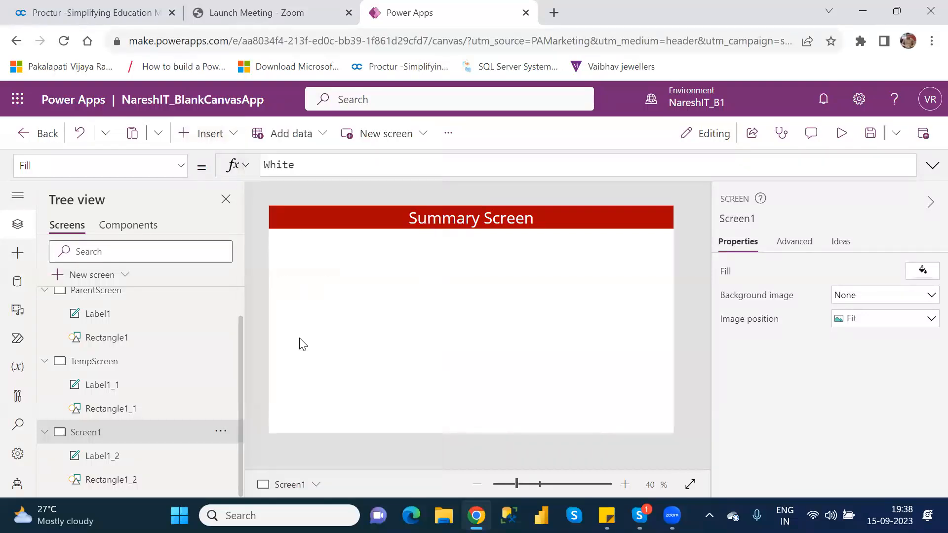
pyautogui.moveTo(321, 226); pyautogui.dragTo(535, 269)
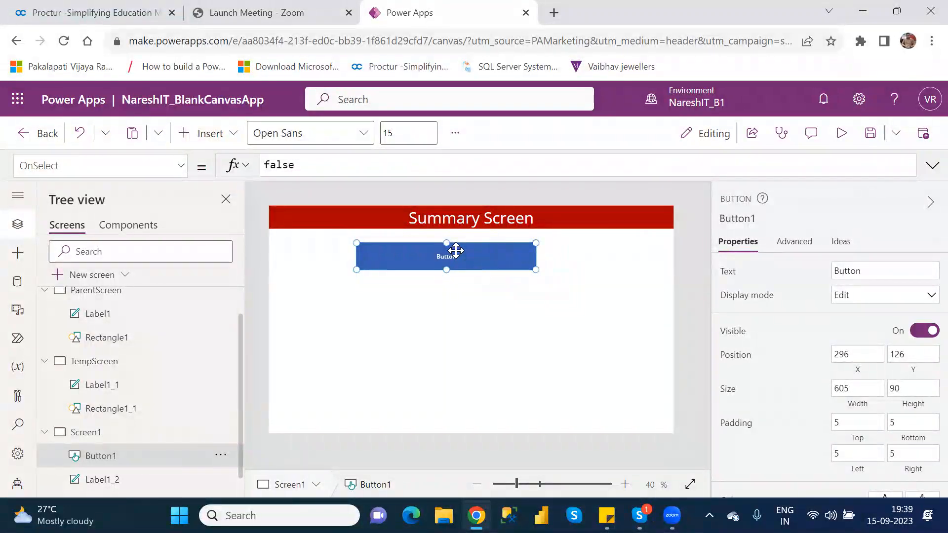
# Set the new button's text to CustomerDetails and enlarge it to about 650 by 100
pyautogui.doubleClick(855, 271)
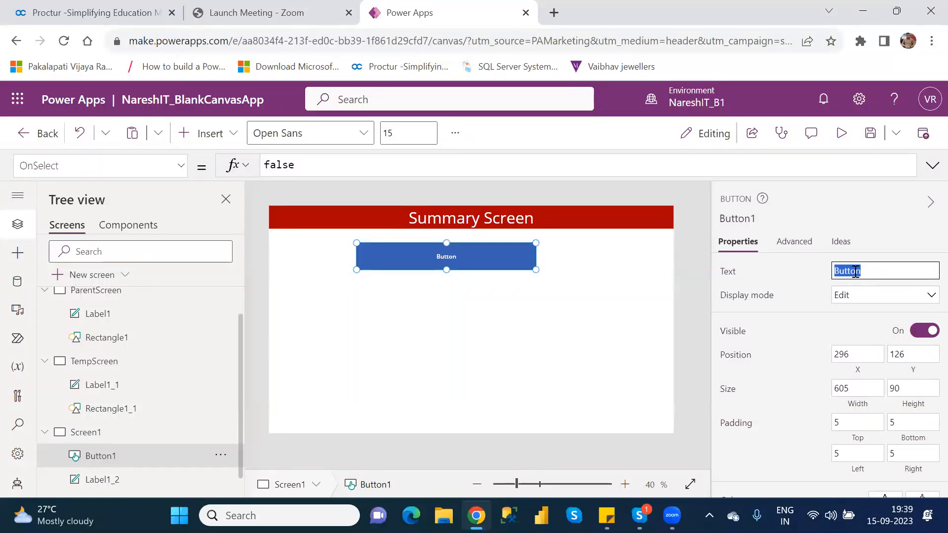
pyautogui.write('CustomerDetails')
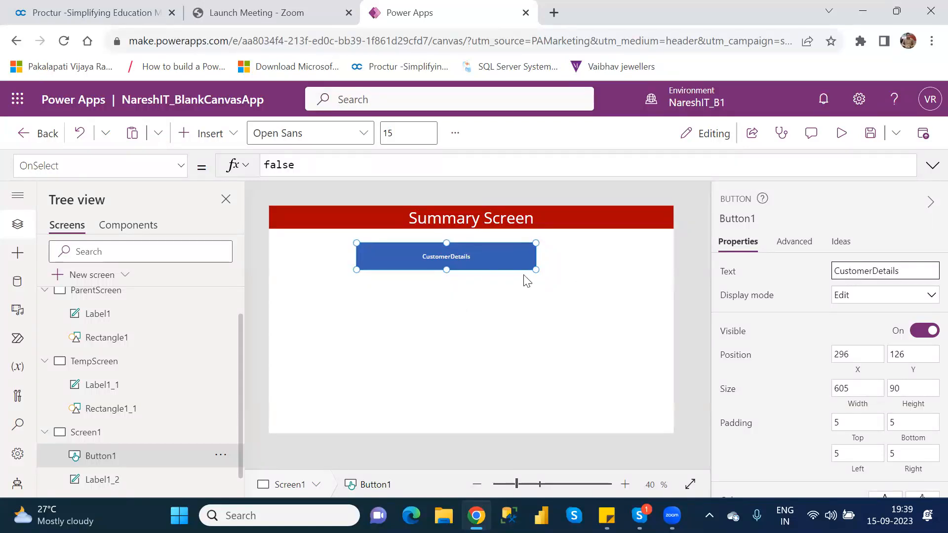
pyautogui.moveTo(534, 271); pyautogui.dragTo(548, 276)
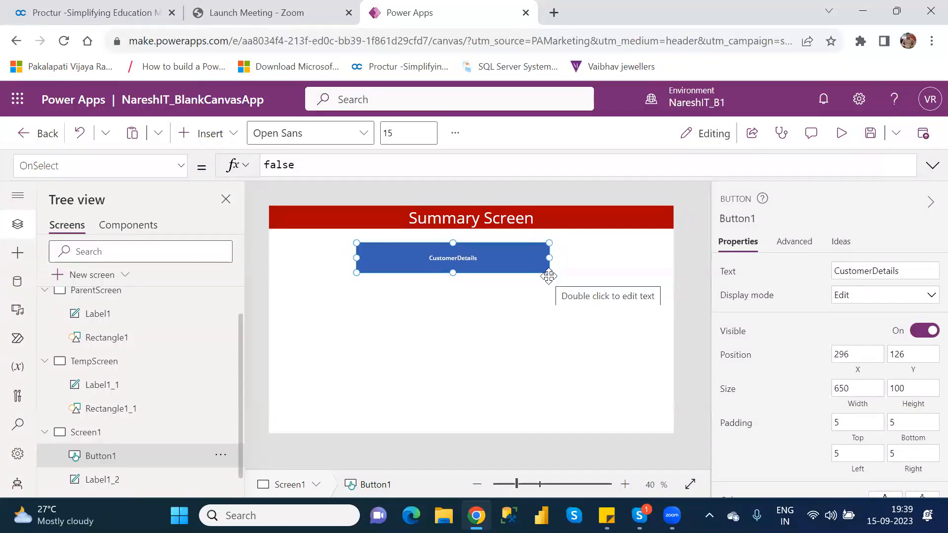
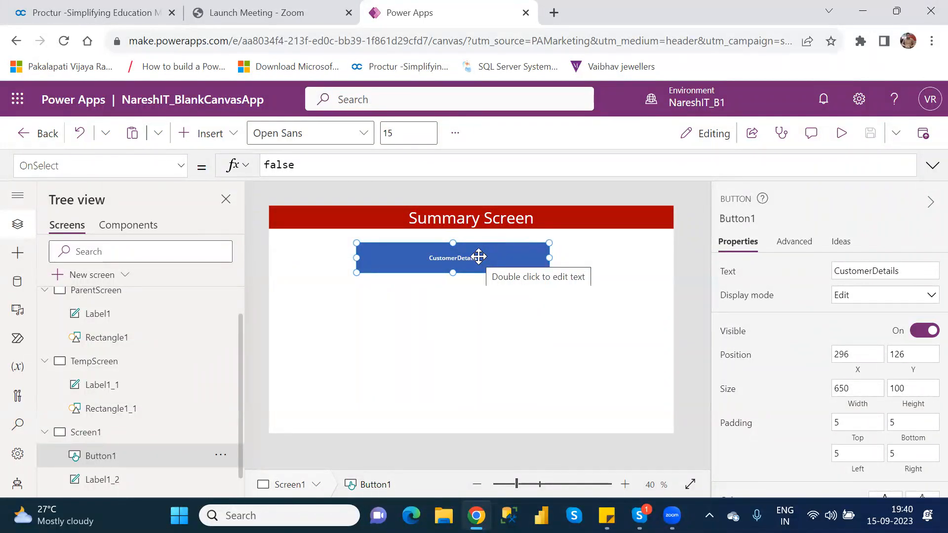
# Examine the OnSelect formula and the Text property of the CustomerDetails button
pyautogui.doubleClick(281, 164)
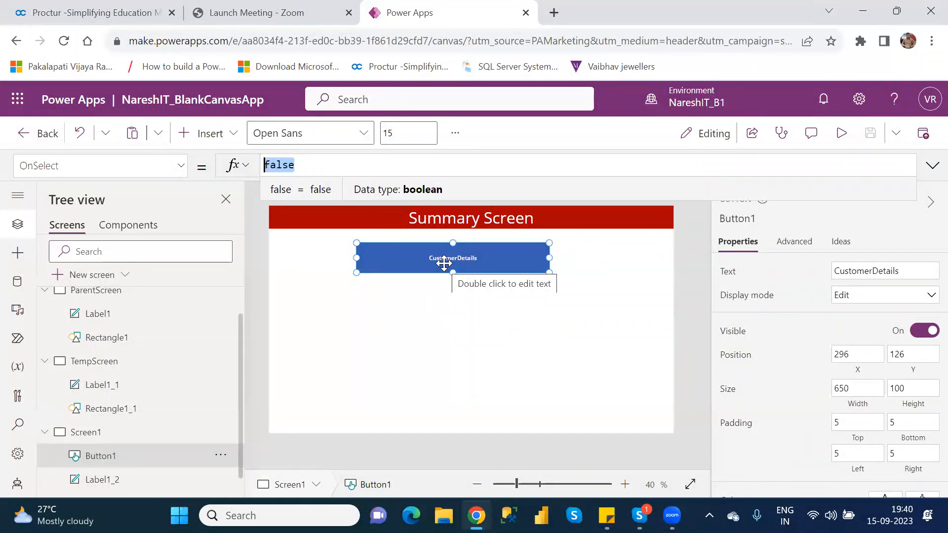
pyautogui.click(444, 264)
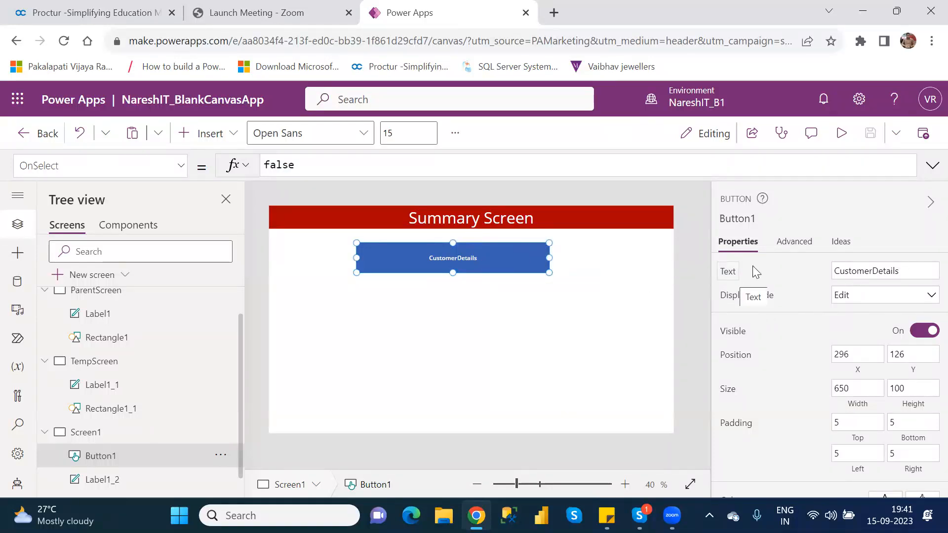
pyautogui.click(877, 271)
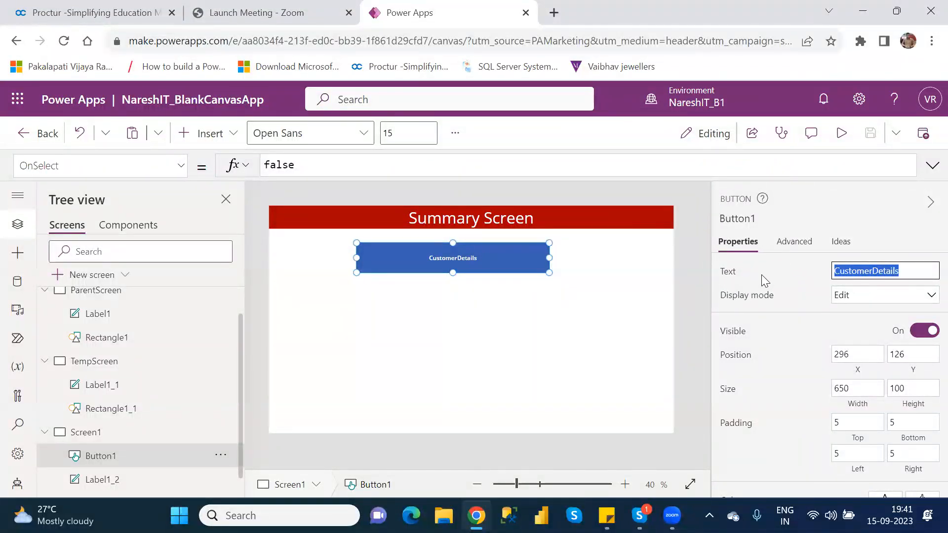
pyautogui.click(907, 274)
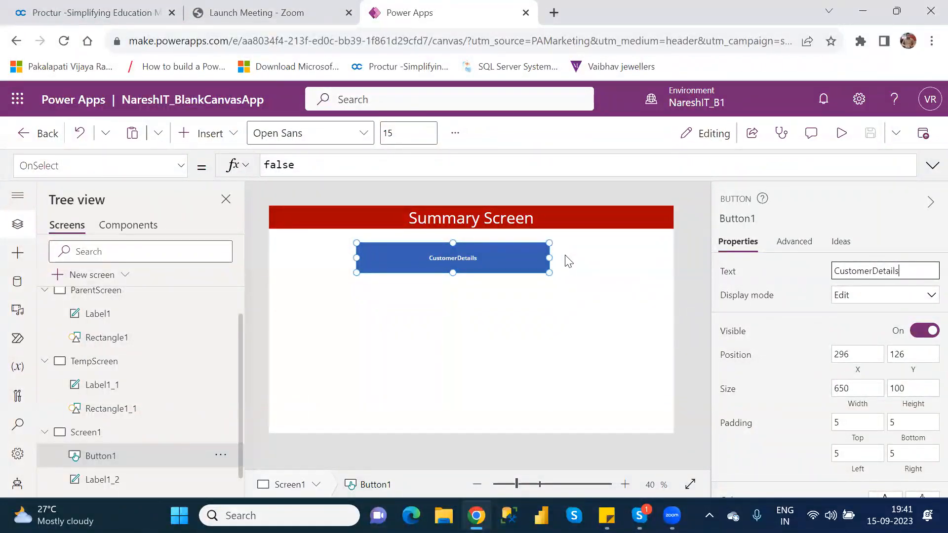
# Set the CustomerDetails button's display mode to Disabled and check it in the app preview
pyautogui.click(862, 304)
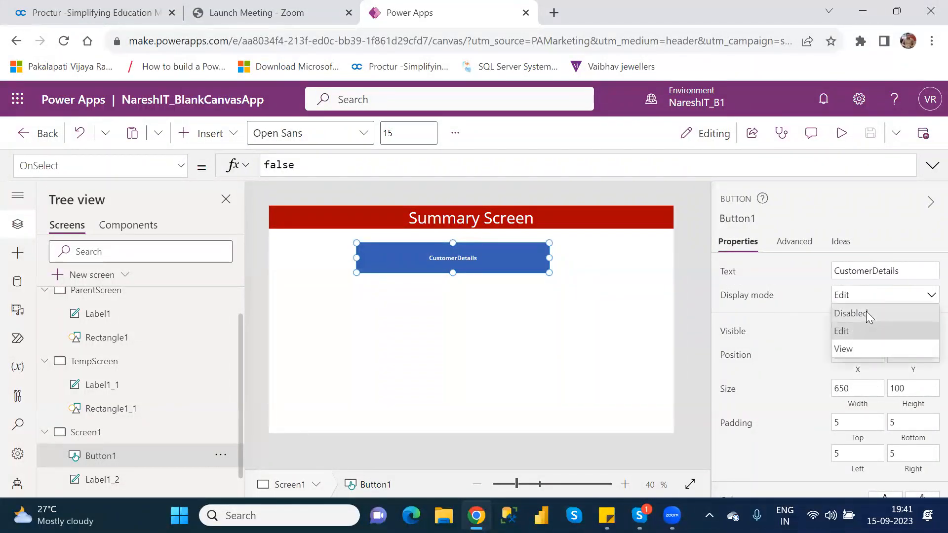
pyautogui.click(867, 314)
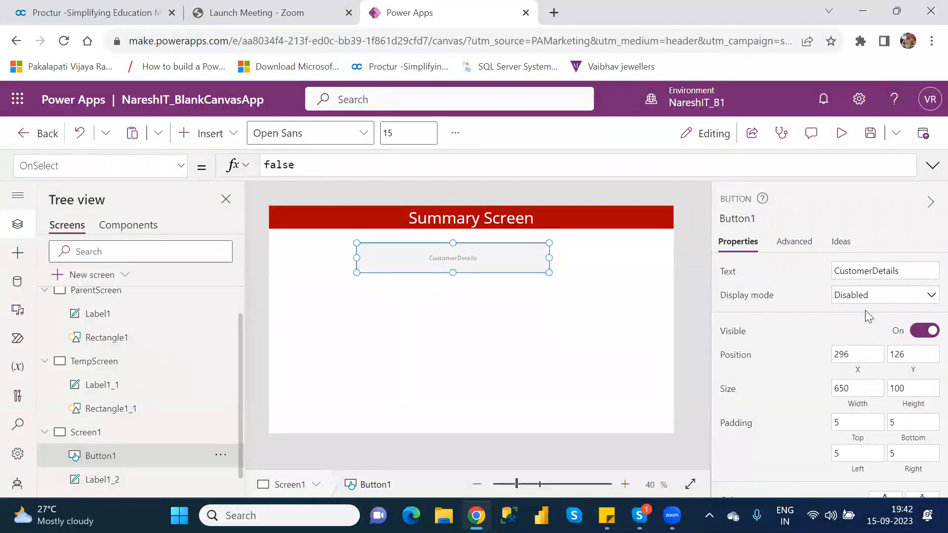
pyautogui.click(503, 313)
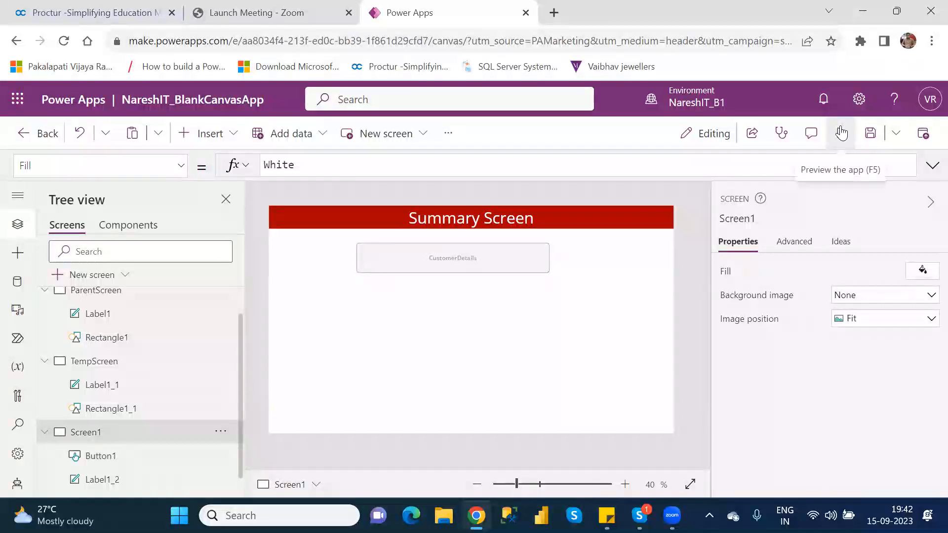
pyautogui.click(841, 133)
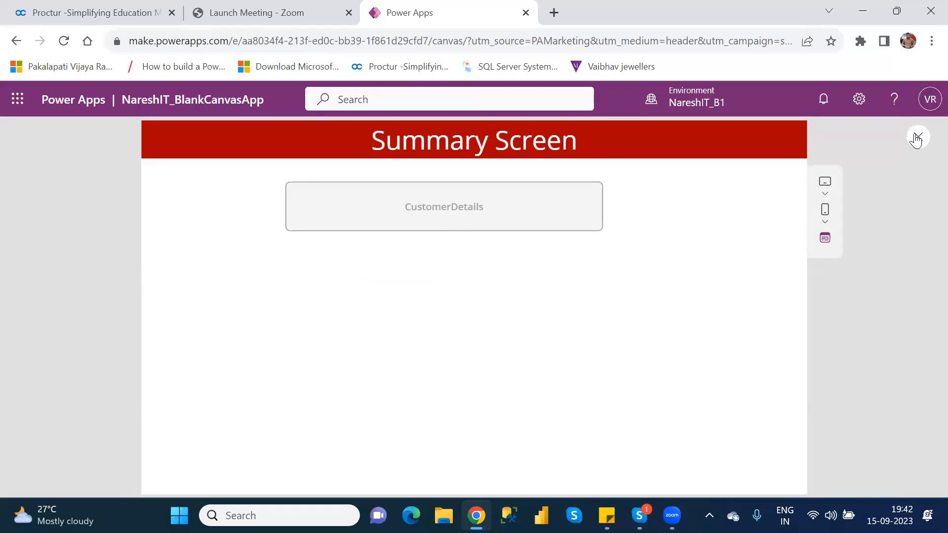
pyautogui.click(917, 138)
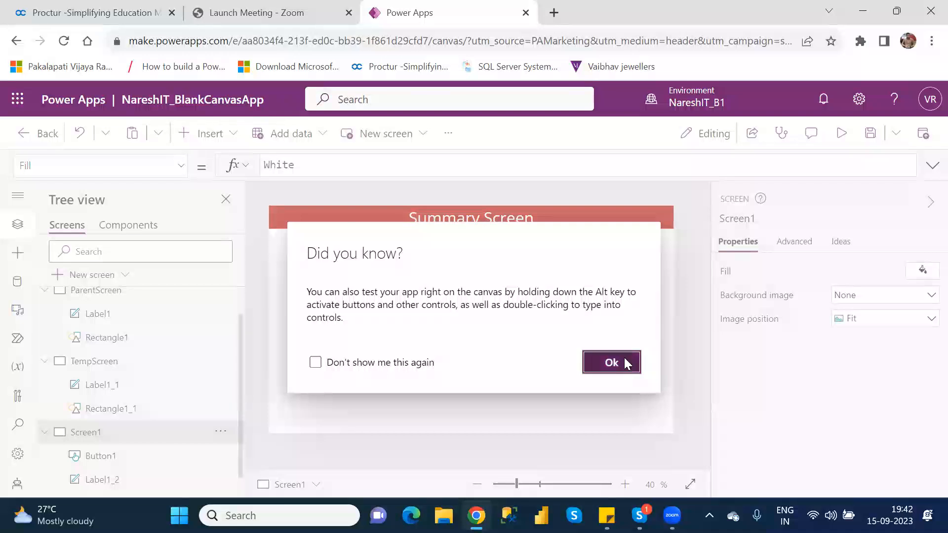
pyautogui.click(624, 359)
# Switch the CustomerDetails button's display mode to Edit and test the button in the app preview
pyautogui.click(502, 251)
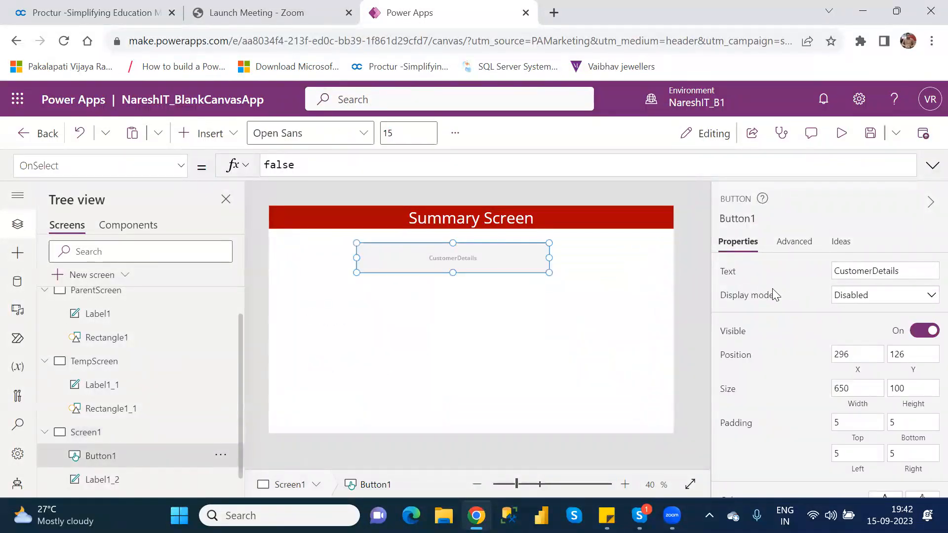
pyautogui.click(877, 302)
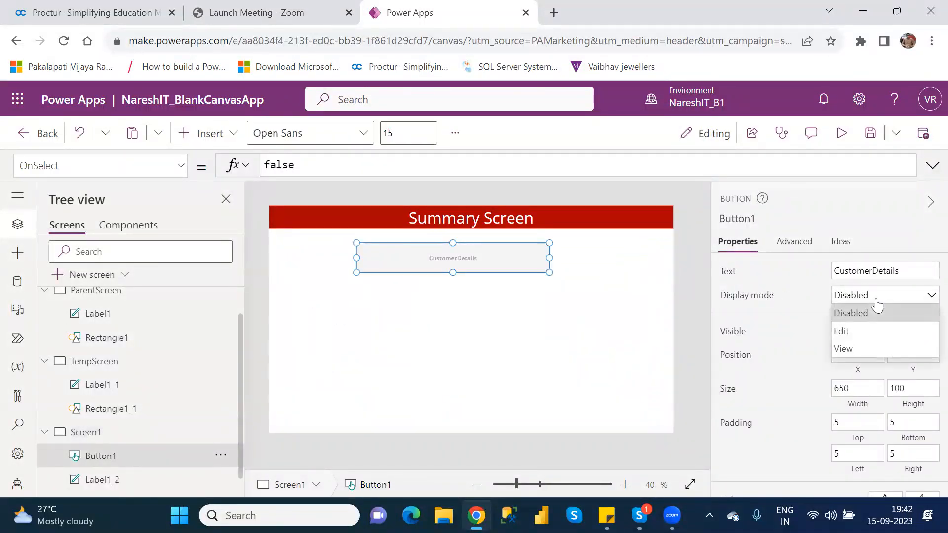
pyautogui.click(865, 330)
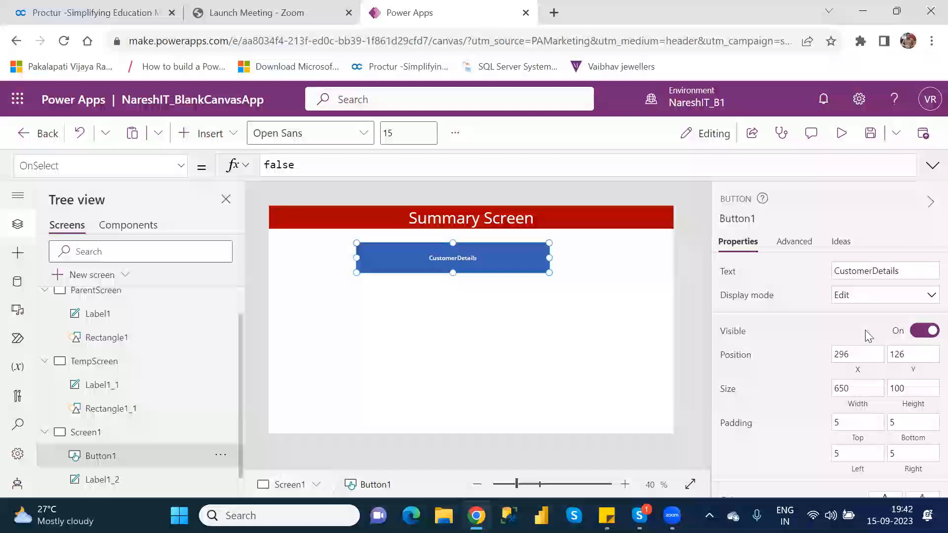
pyautogui.click(841, 133)
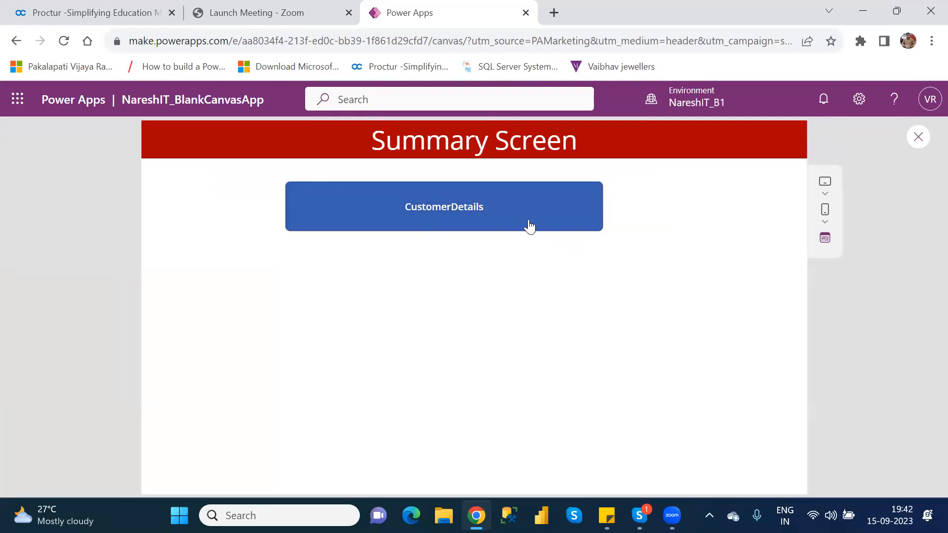
pyautogui.click(522, 217)
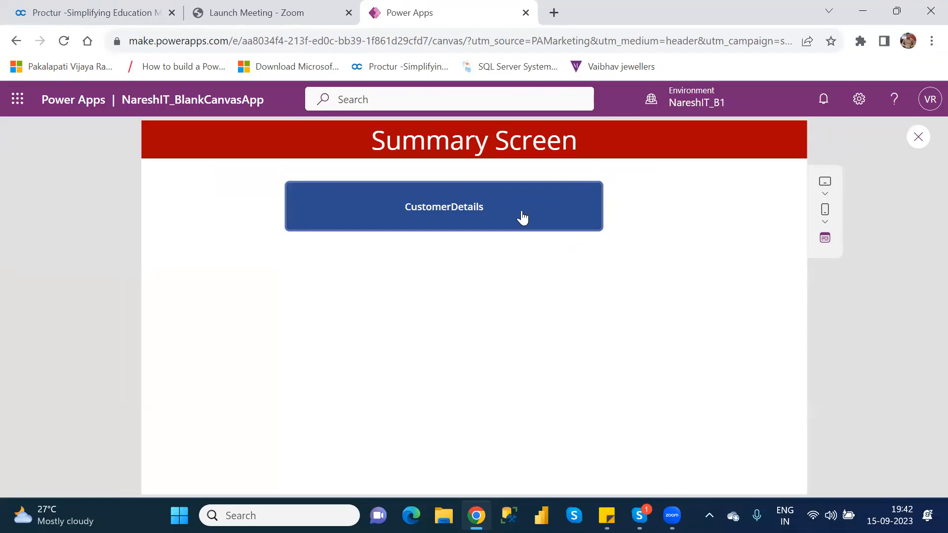
pyautogui.click(522, 217)
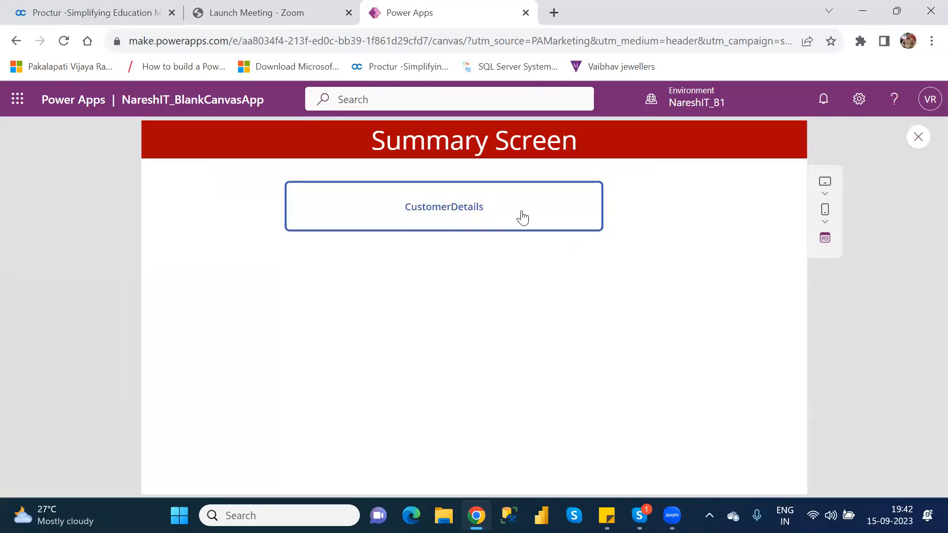
pyautogui.click(919, 138)
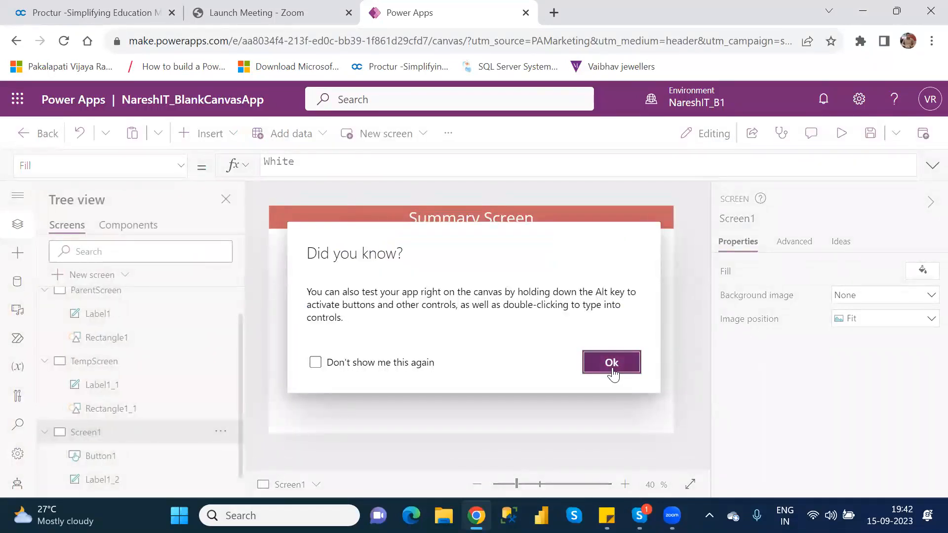
pyautogui.click(614, 370)
# Change the CustomerDetails button's display mode to View and check it in the app preview
pyautogui.click(488, 249)
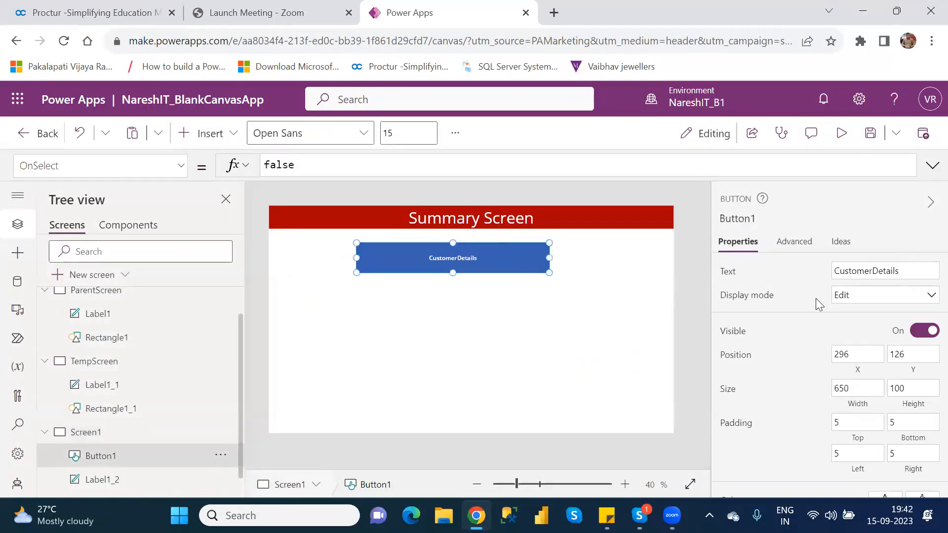
pyautogui.click(867, 298)
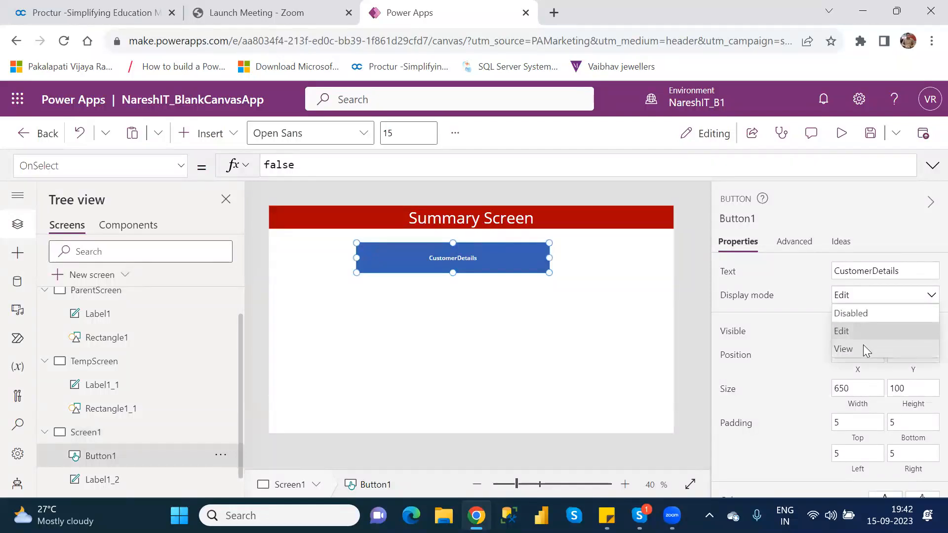
pyautogui.click(863, 346)
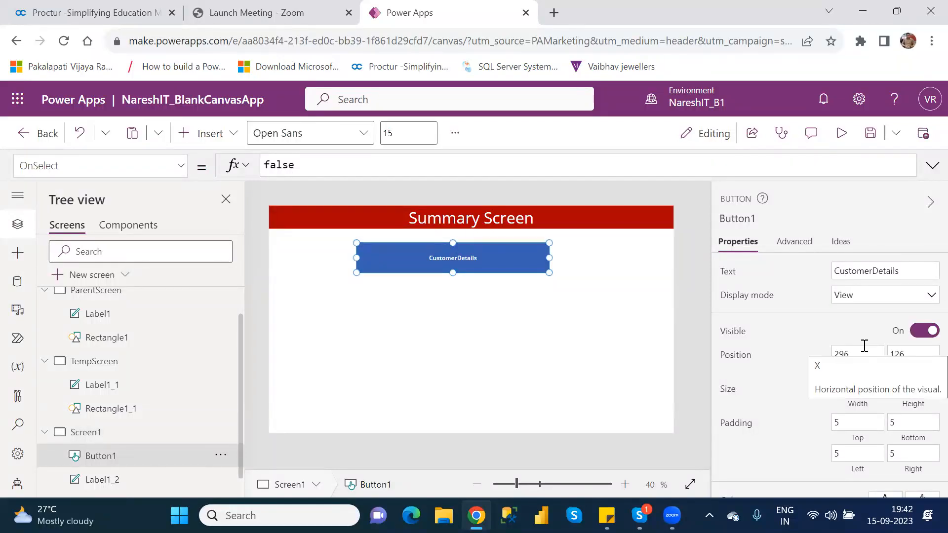
pyautogui.click(843, 134)
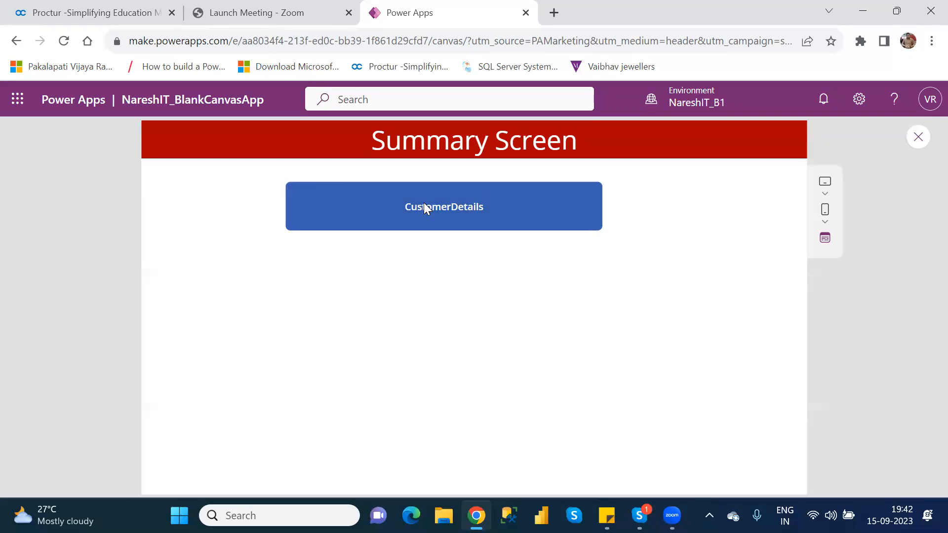
pyautogui.click(917, 138)
pyautogui.click(627, 364)
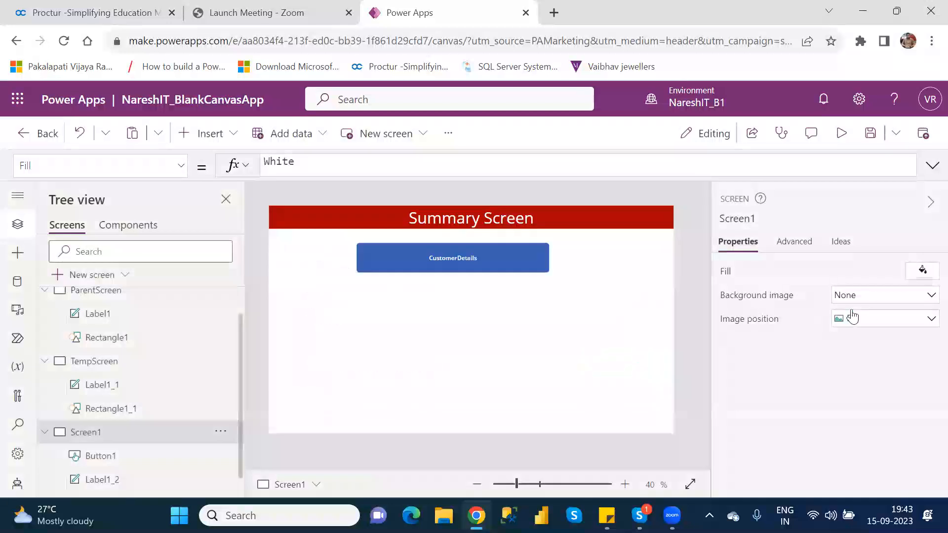
# Return the CustomerDetails button's display mode from View to Edit and try the button in the app preview
pyautogui.click(538, 258)
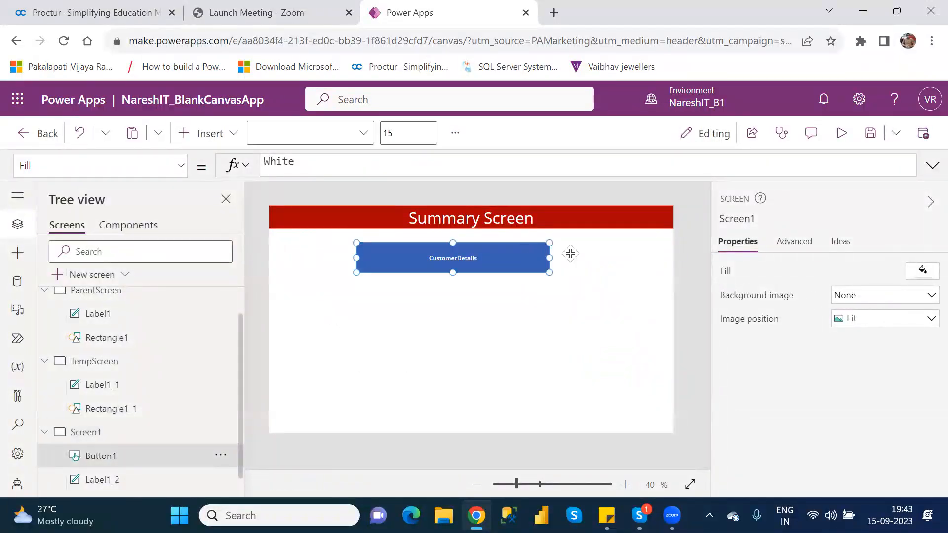
pyautogui.click(876, 296)
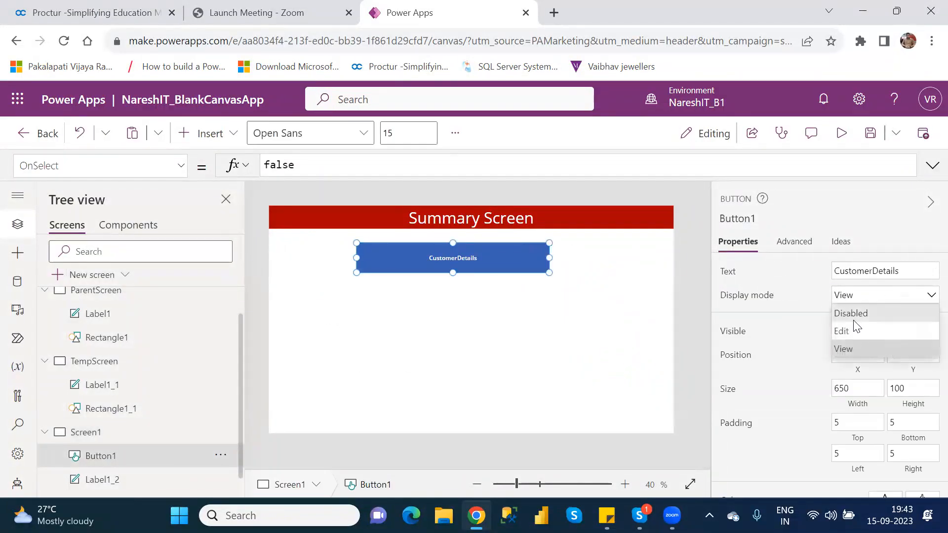
pyautogui.click(849, 327)
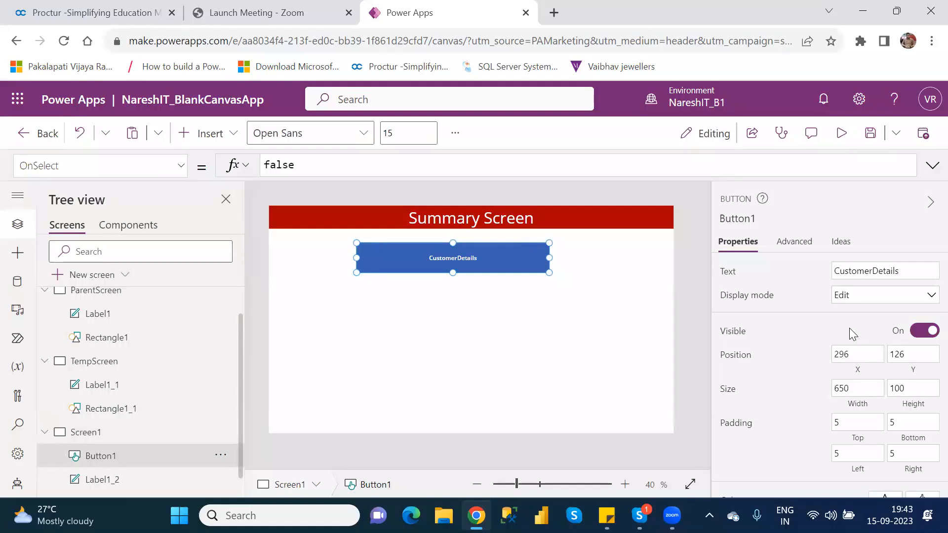
pyautogui.click(842, 133)
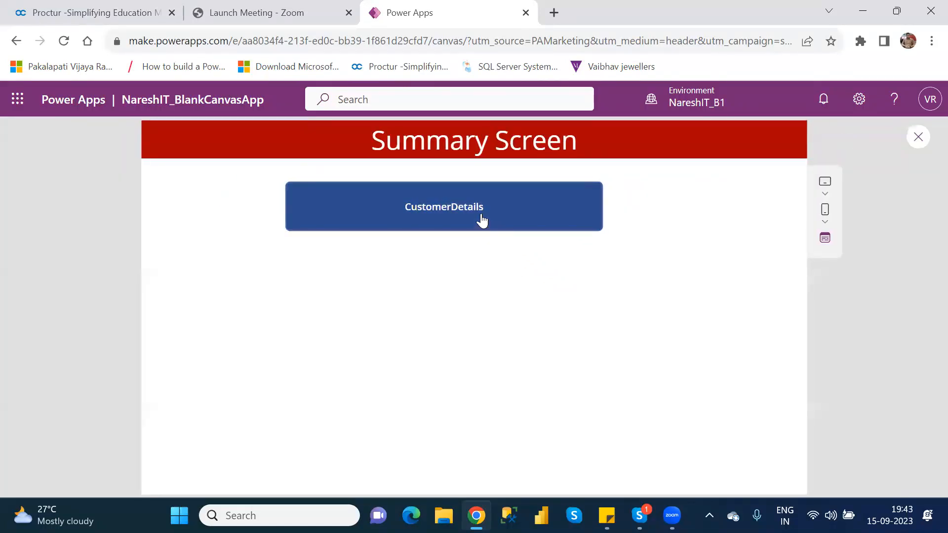
pyautogui.click(481, 221)
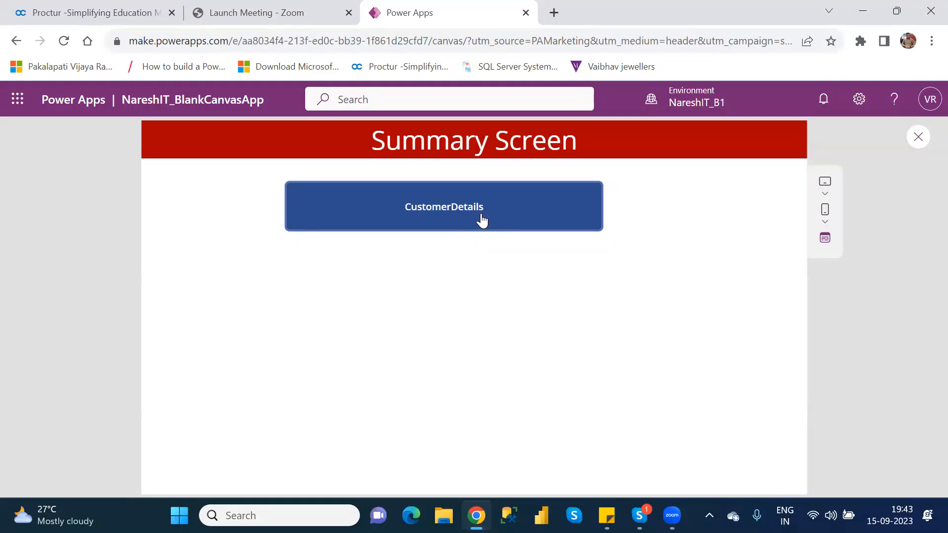
pyautogui.click(919, 141)
pyautogui.click(610, 363)
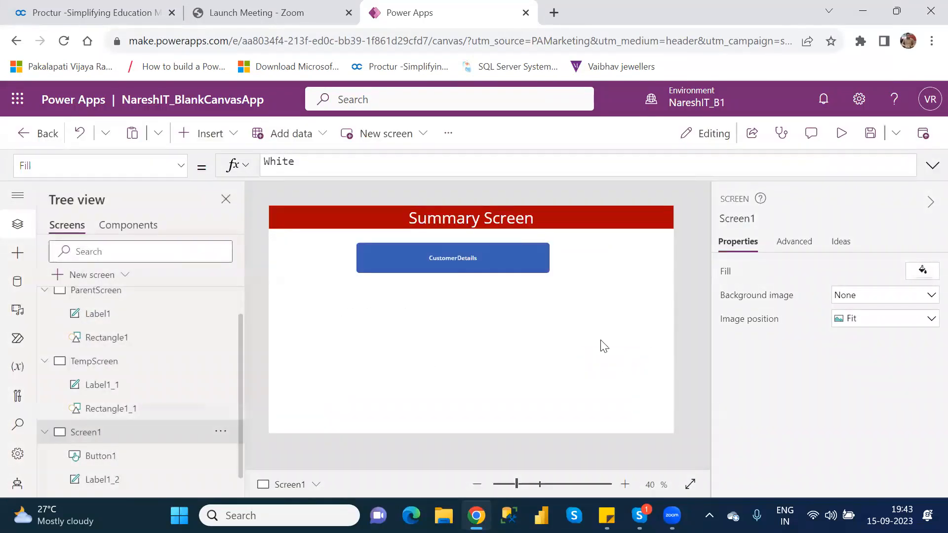
# Examine the formulas behind the CustomerDetails button's Text, DisplayMode and Color properties
pyautogui.click(495, 254)
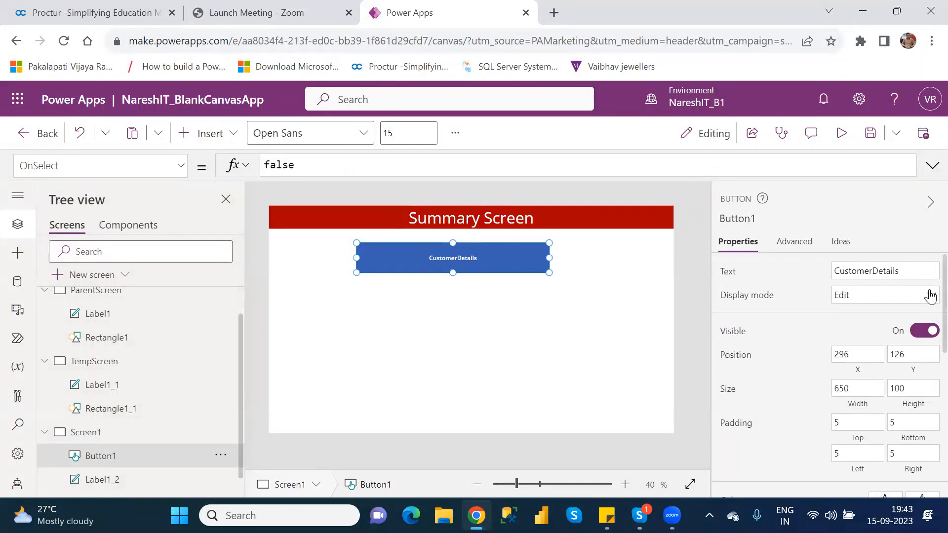
pyautogui.scroll(-2, 929, 306)
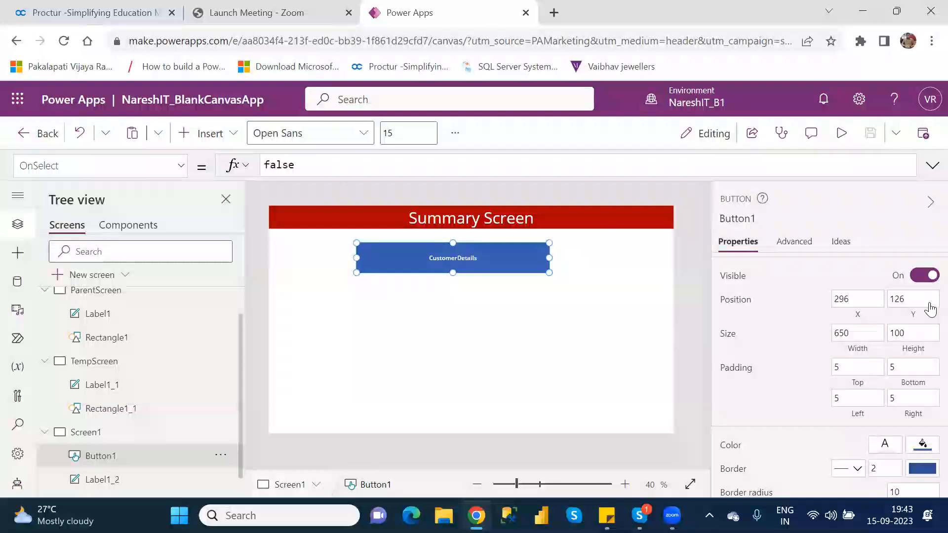
pyautogui.scroll(2, 930, 309)
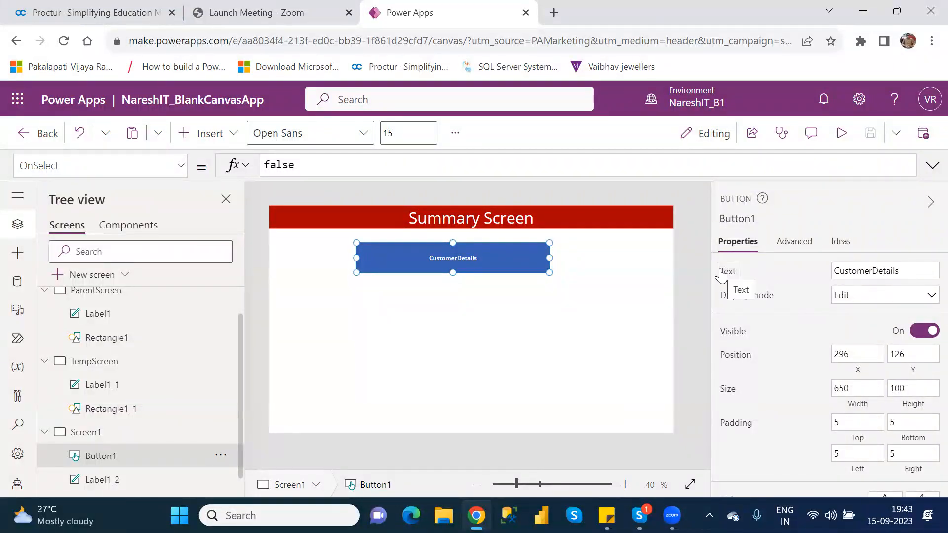
pyautogui.click(723, 272)
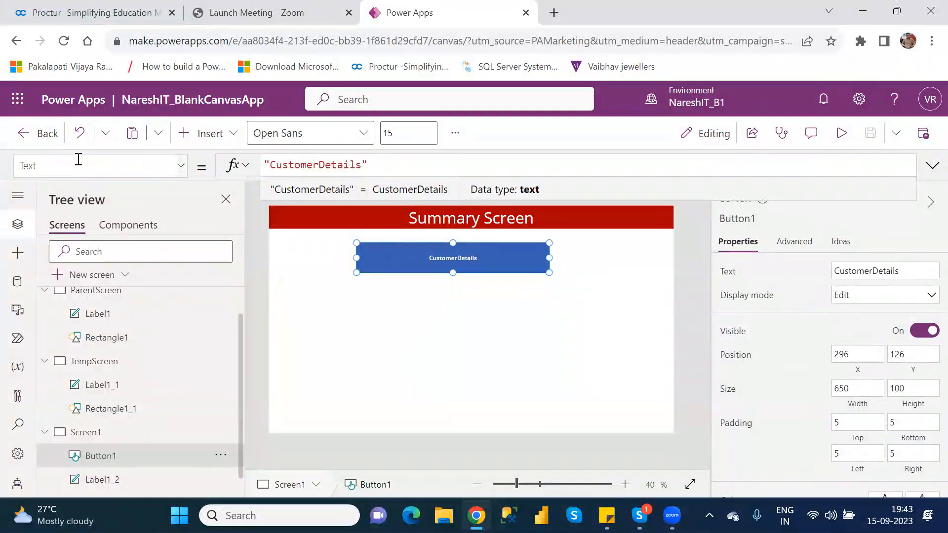
pyautogui.click(756, 297)
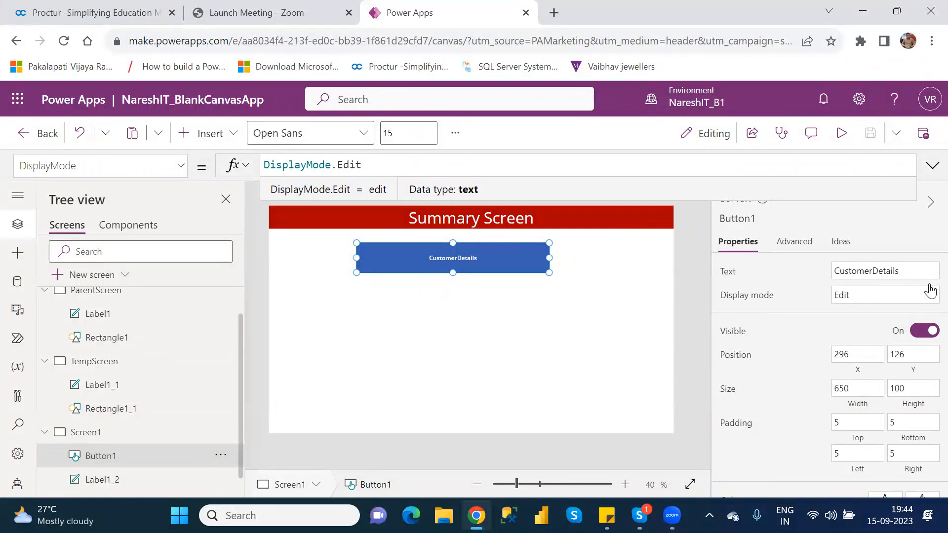
pyautogui.scroll(-1, 925, 298)
pyautogui.scroll(-3, 926, 299)
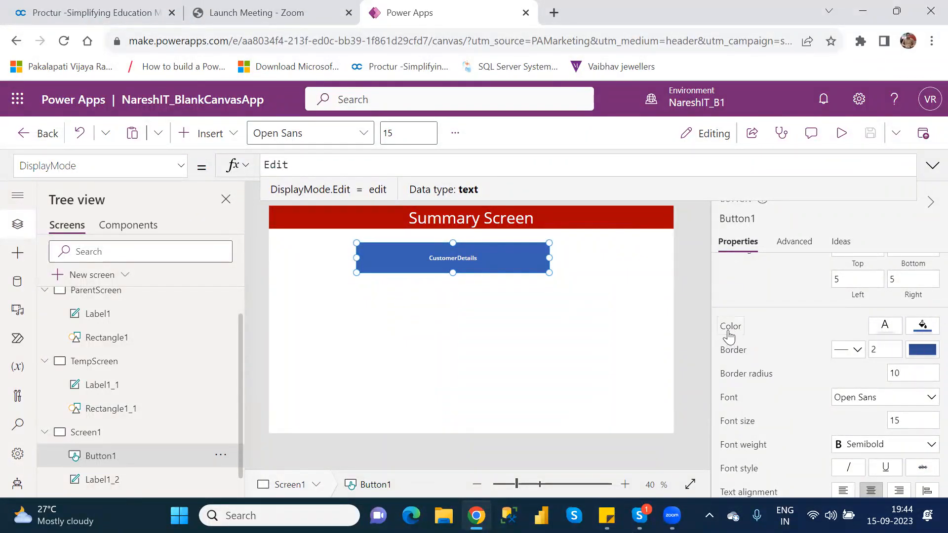
pyautogui.click(729, 326)
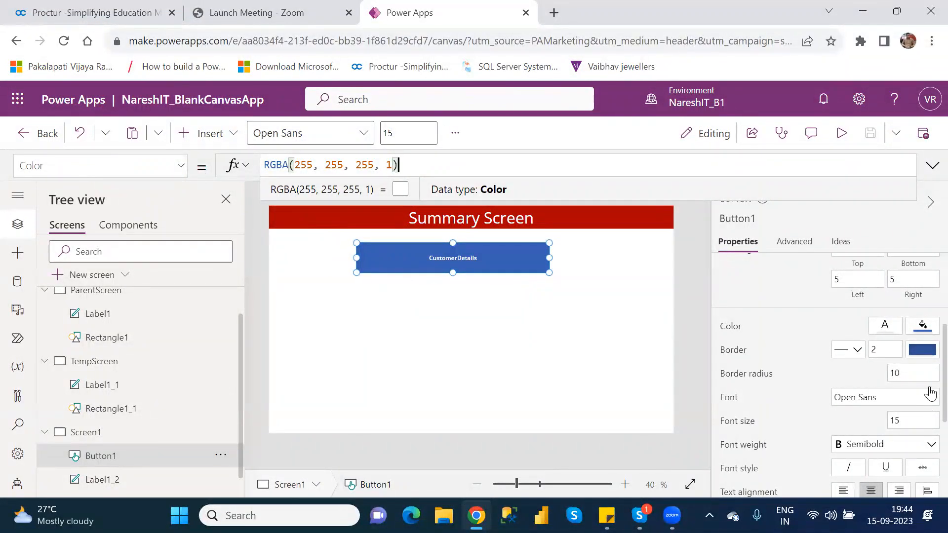
pyautogui.scroll(4, 929, 390)
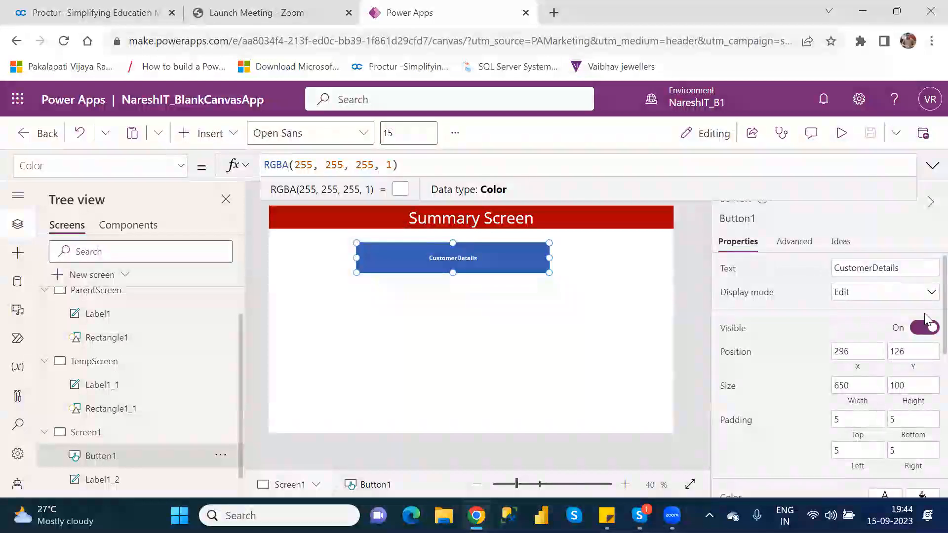
# Set the CustomerDetails button's border radius to 25 and deselect the button to check its corners
pyautogui.scroll(1, 926, 316)
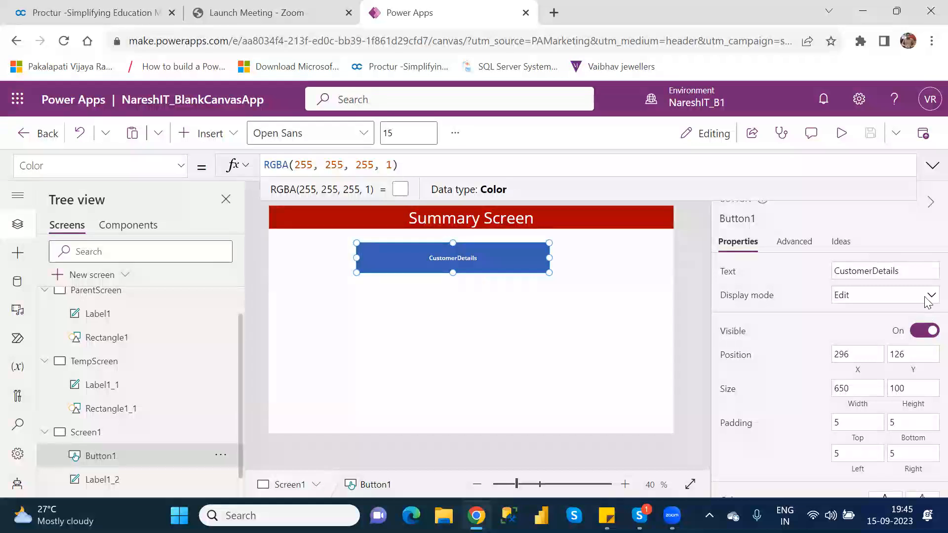
pyautogui.scroll(-3, 929, 295)
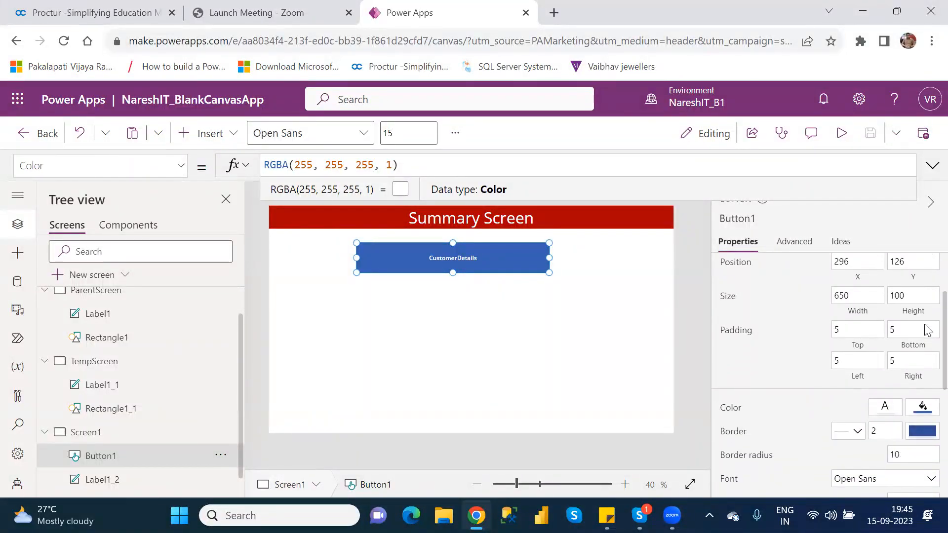
pyautogui.scroll(-3, 927, 329)
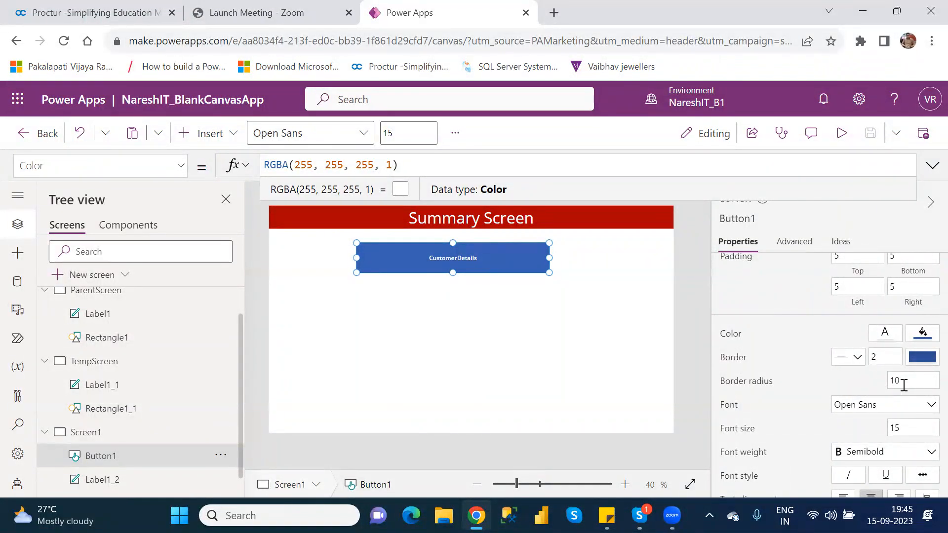
pyautogui.click(895, 381)
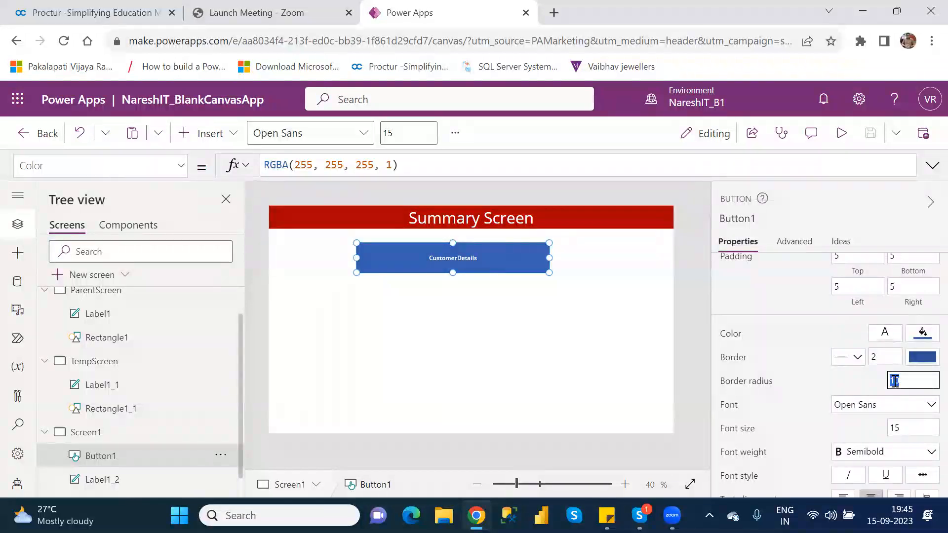
pyautogui.write('25')
pyautogui.click(638, 334)
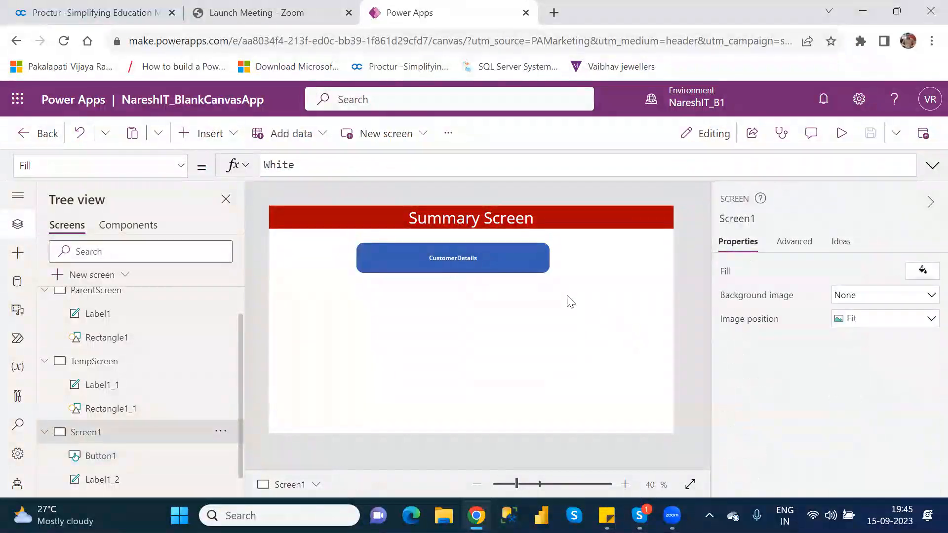
# Increase the CustomerDetails button's border radius to 50 and deselect the button to check its shape
pyautogui.click(488, 250)
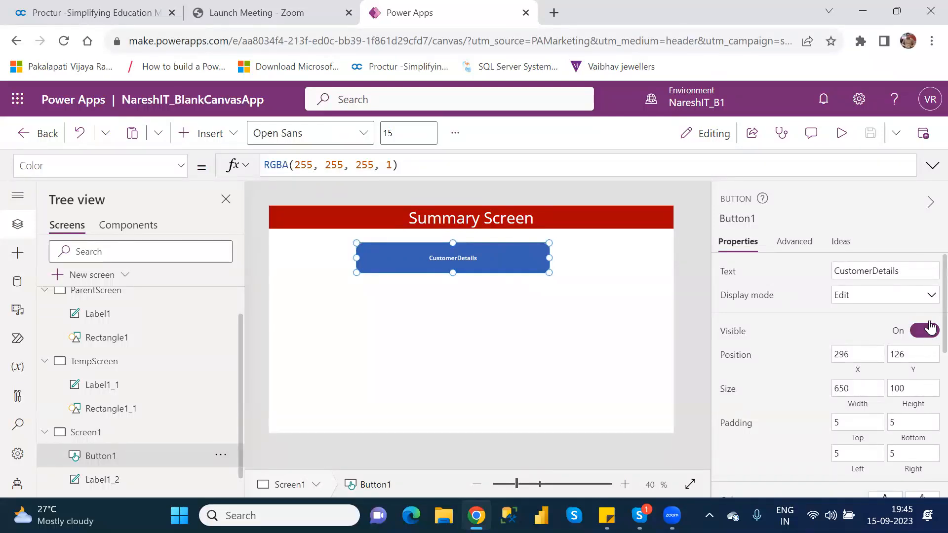
pyautogui.scroll(-2, 926, 382)
pyautogui.scroll(-2, 925, 385)
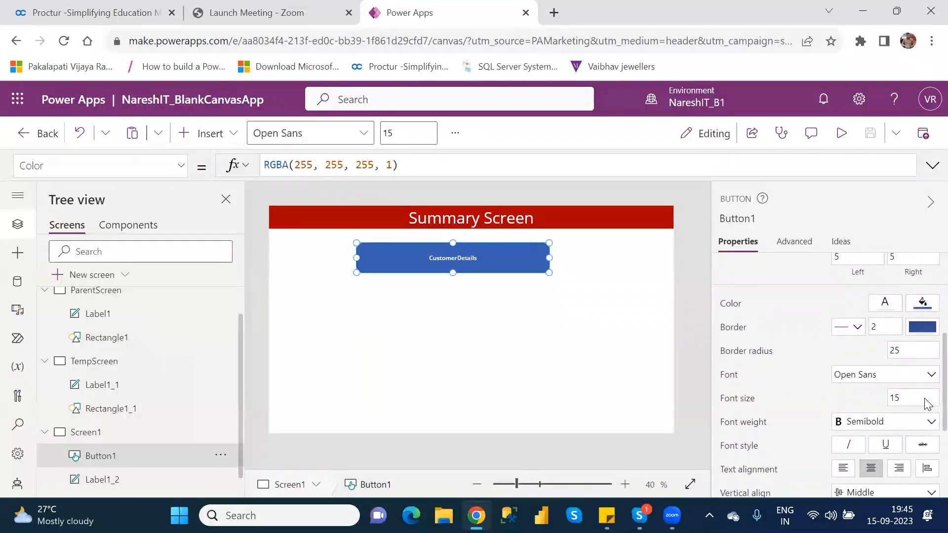
pyautogui.doubleClick(894, 350)
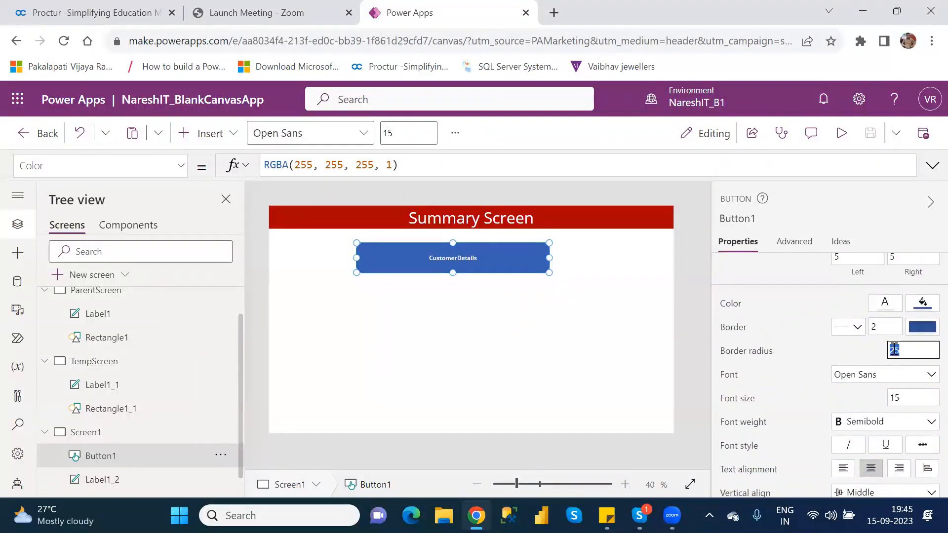
pyautogui.write('50')
pyautogui.click(547, 389)
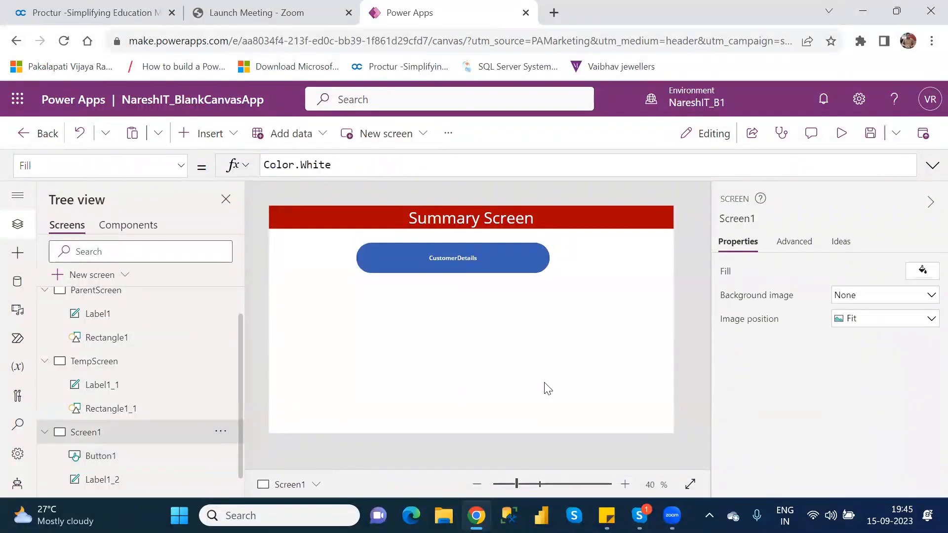
# Return the CustomerDetails button's border radius to 10
pyautogui.click(463, 265)
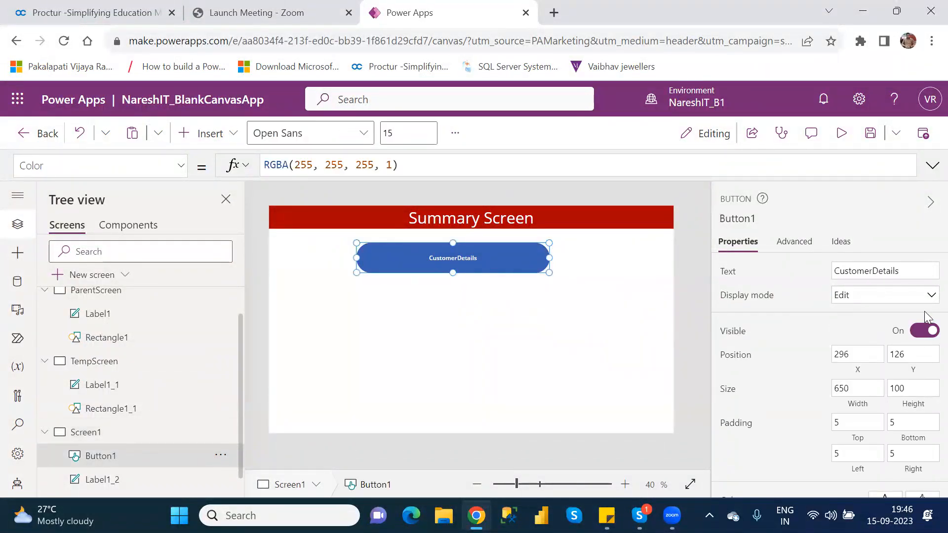
pyautogui.scroll(-5, 930, 312)
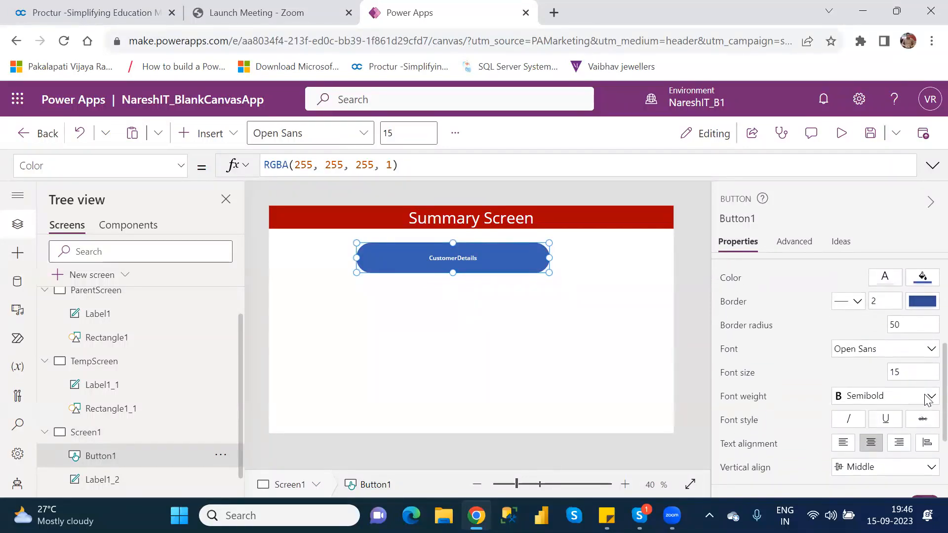
pyautogui.click(893, 323)
pyautogui.write('10')
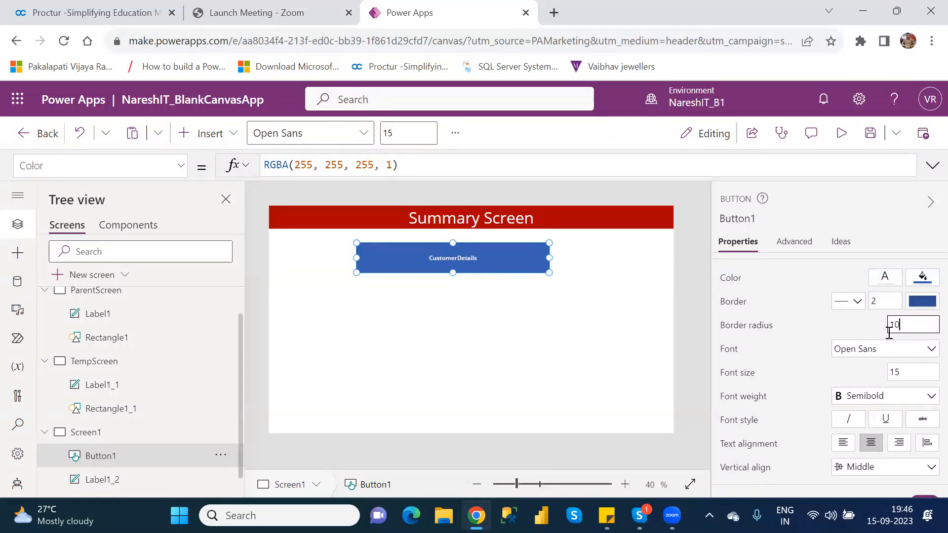
# Set the CustomerDetails button's font size to 30 and review its font weight options without choosing another one
pyautogui.click(896, 371)
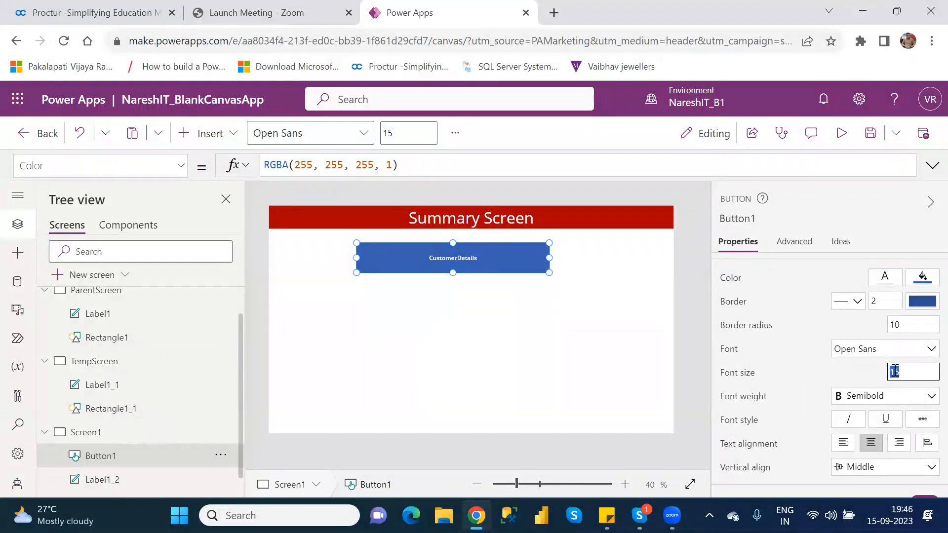
pyautogui.write('30')
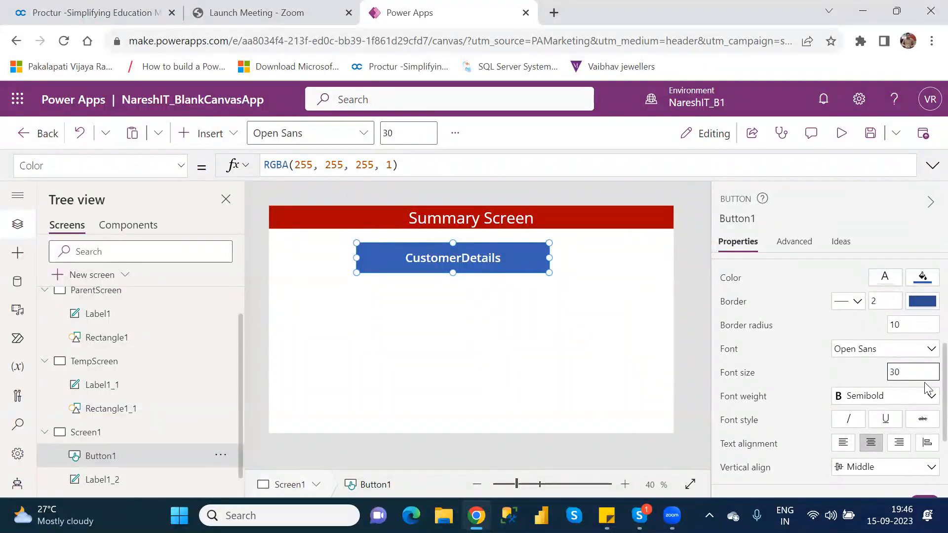
pyautogui.click(919, 398)
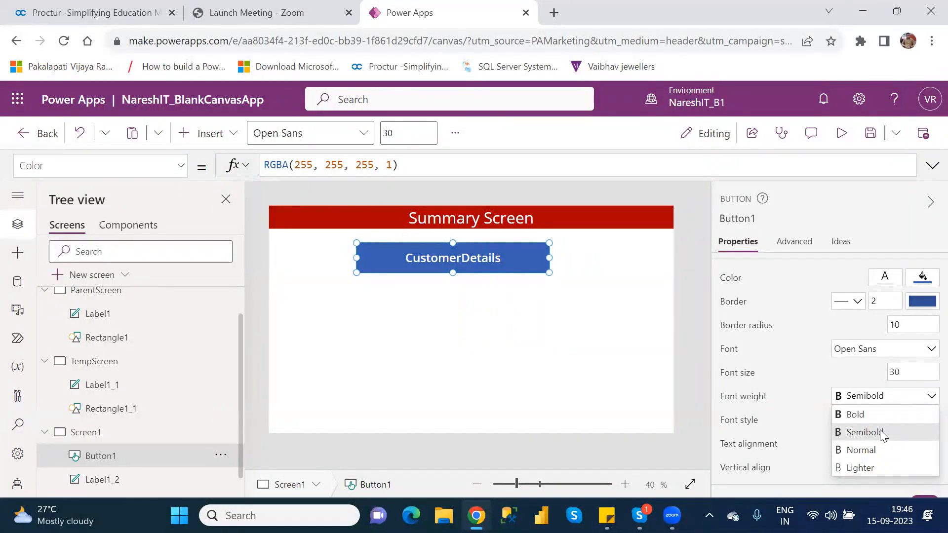
pyautogui.click(628, 339)
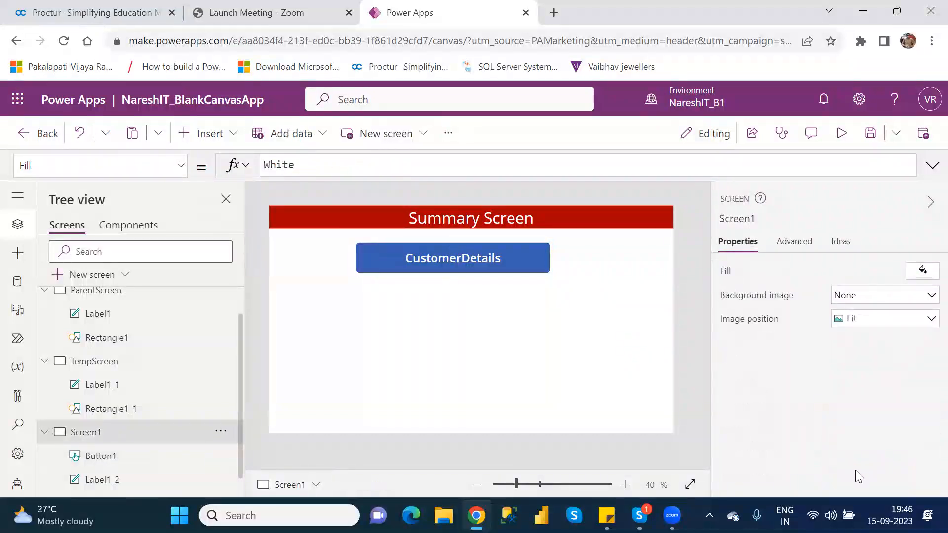
pyautogui.click(523, 255)
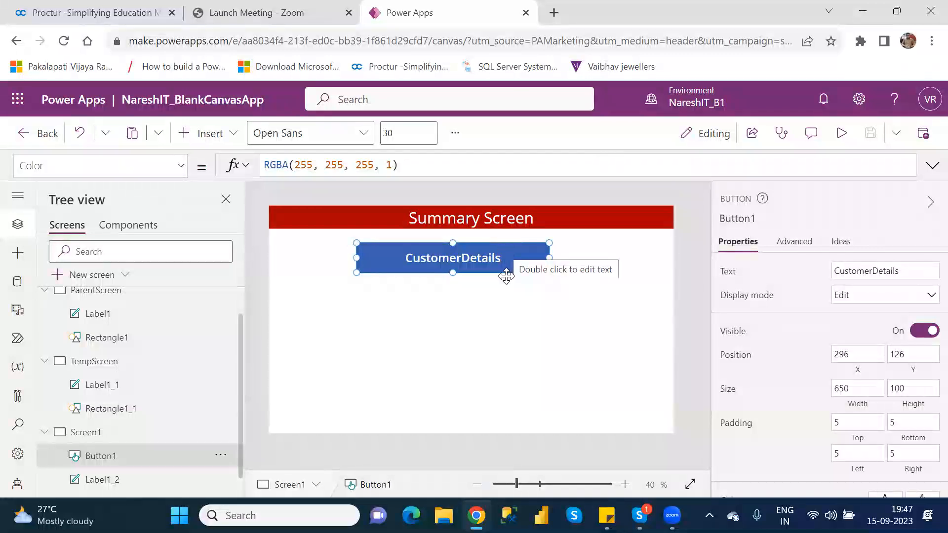
pyautogui.click(514, 320)
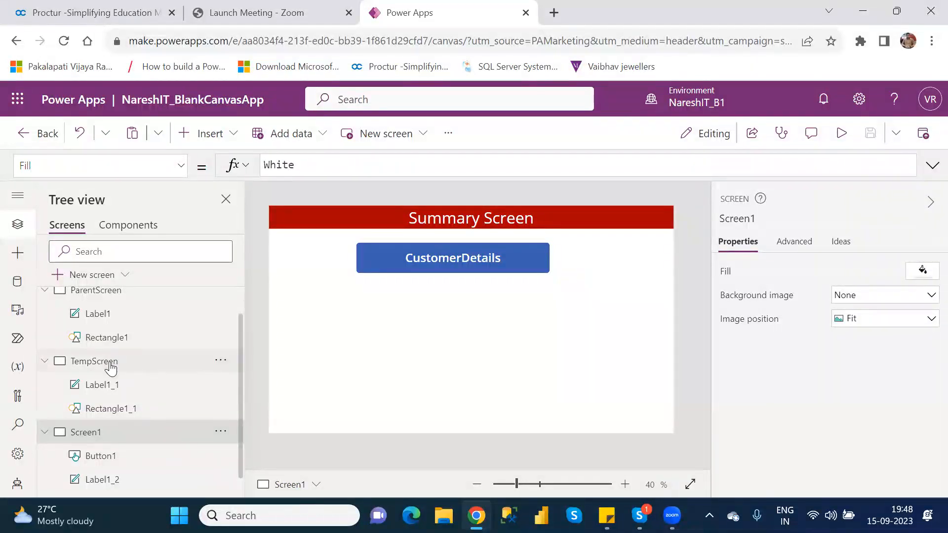
# Duplicate the ParentScreen screen to start a new screen with the same header
pyautogui.click(101, 300)
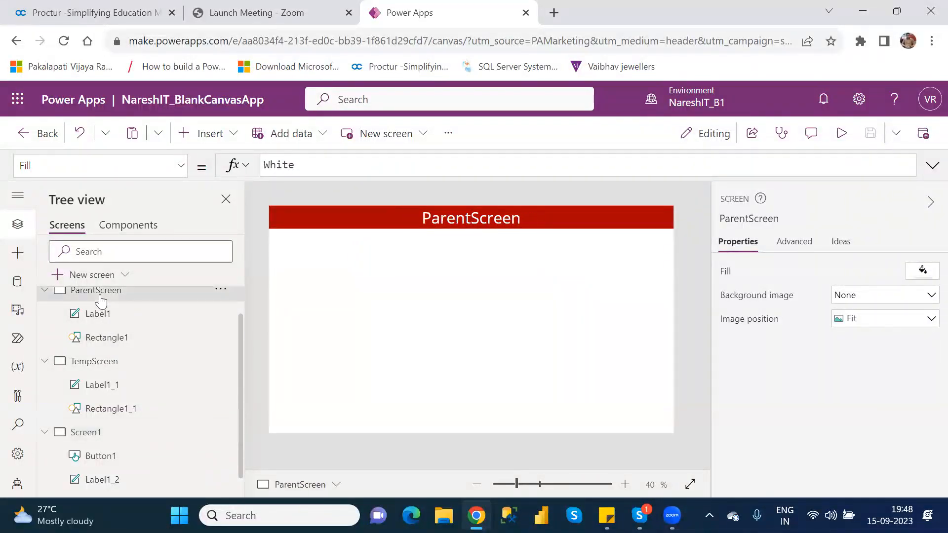
pyautogui.rightClick(99, 294)
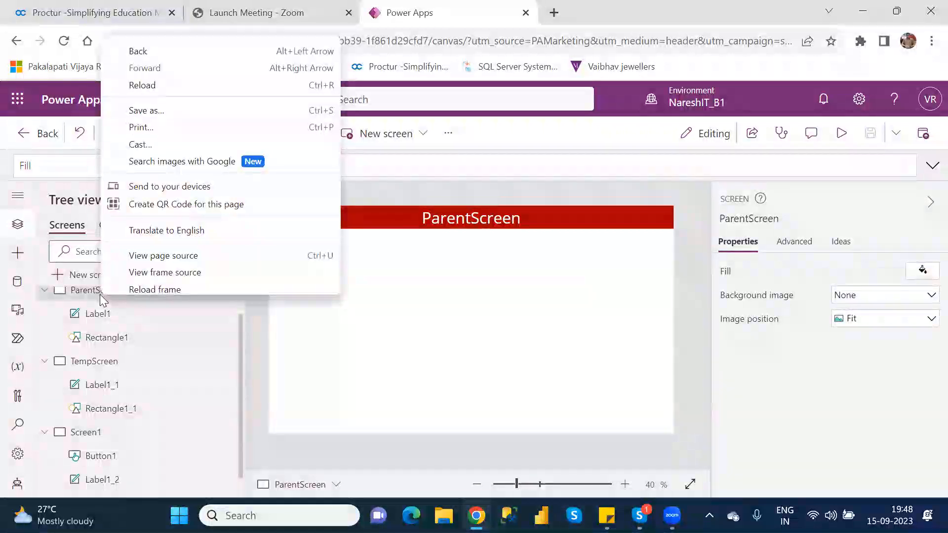
pyautogui.click(271, 366)
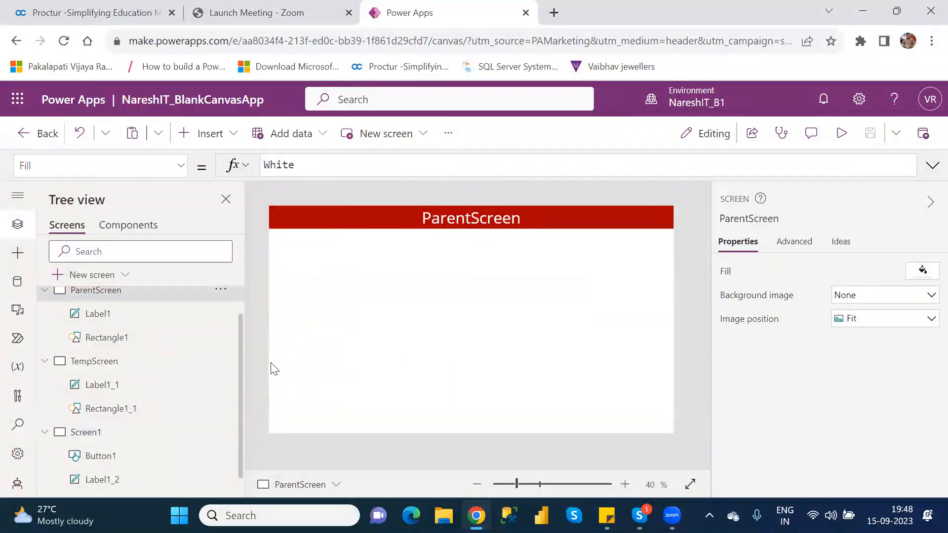
pyautogui.click(220, 294)
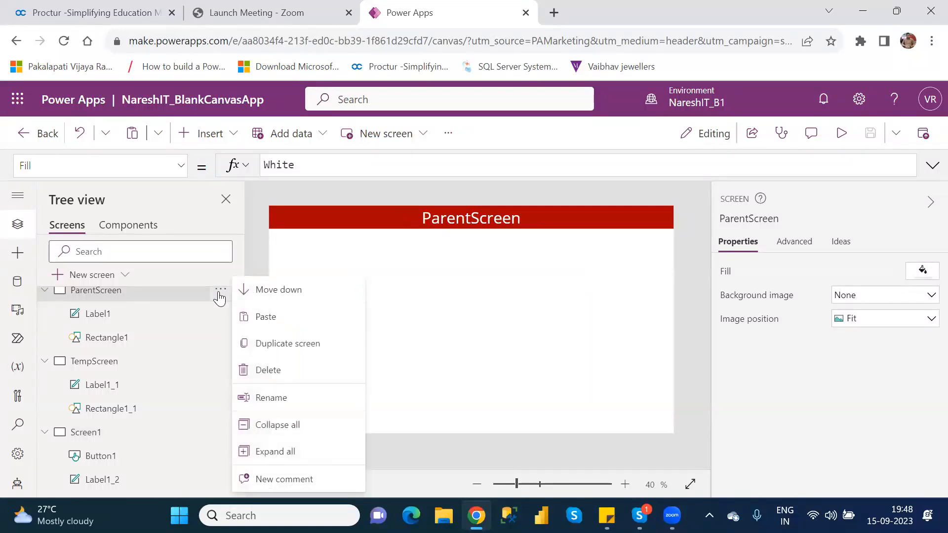
pyautogui.click(297, 345)
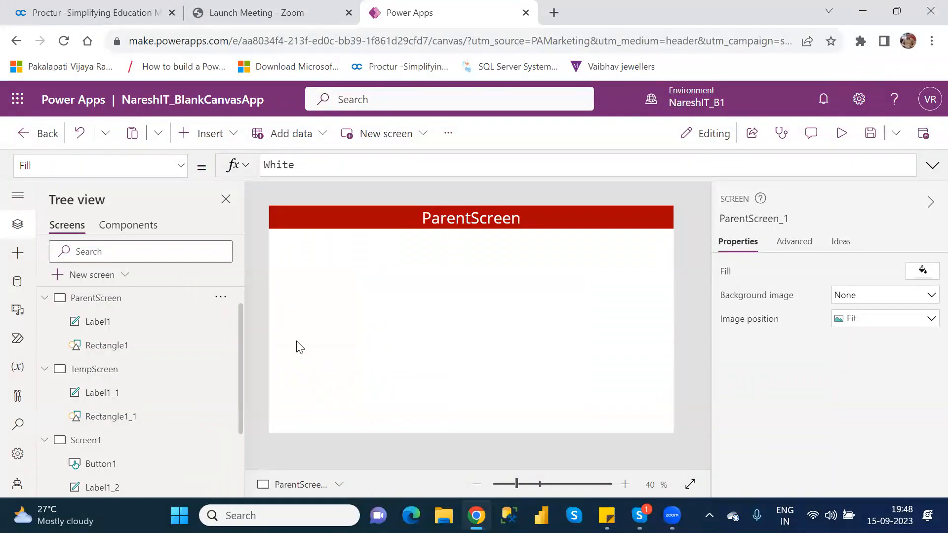
# Collapse ParentScreen, TempScreen and Screen1 in the screen tree and rename the duplicated screen as CustomerDetails
pyautogui.click(45, 299)
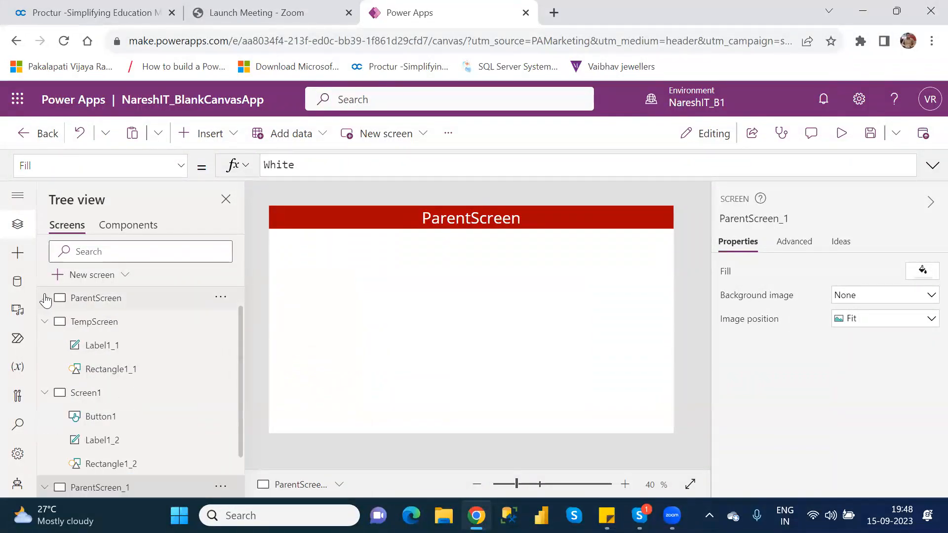
pyautogui.click(45, 321)
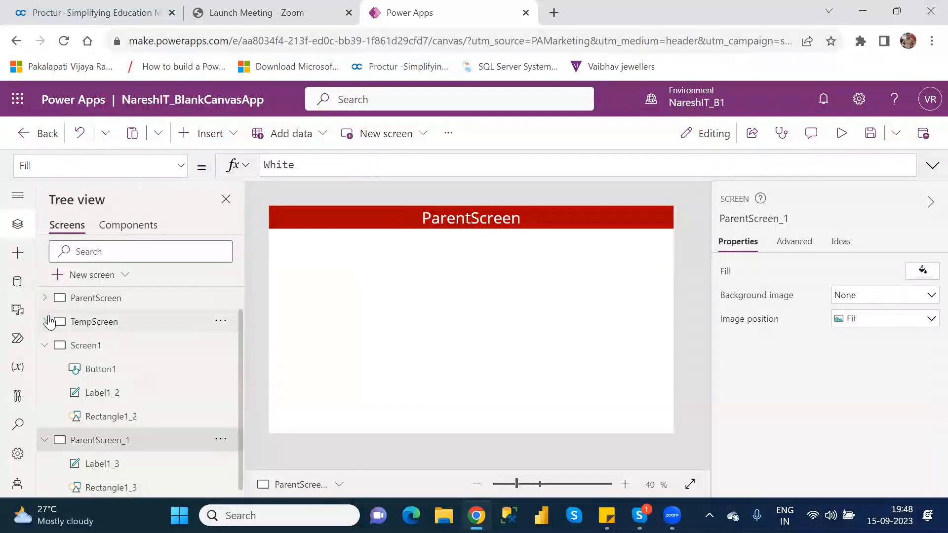
pyautogui.click(45, 345)
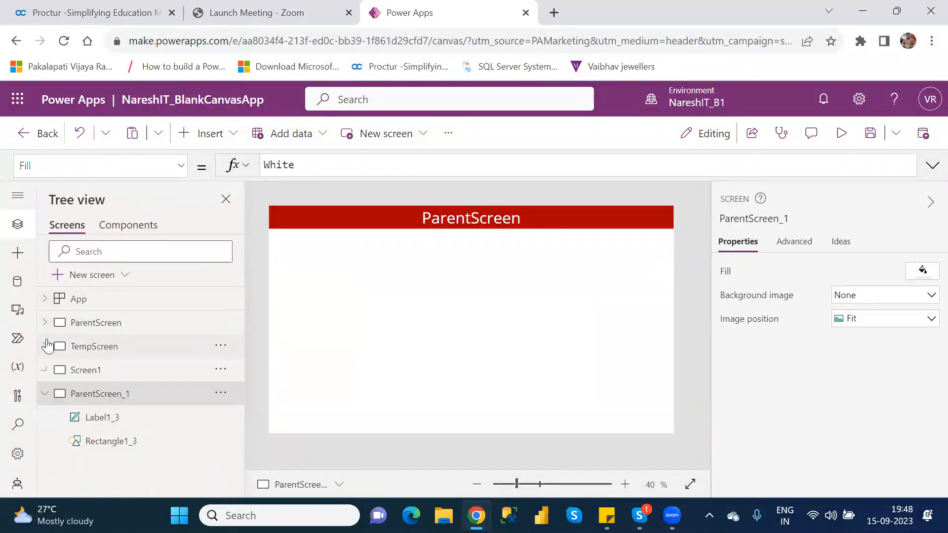
pyautogui.doubleClick(129, 395)
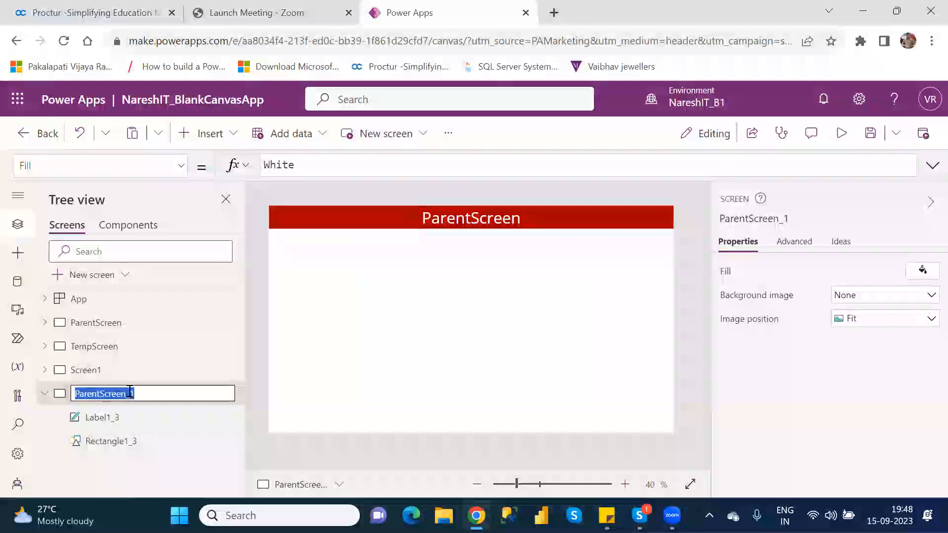
pyautogui.write('C')
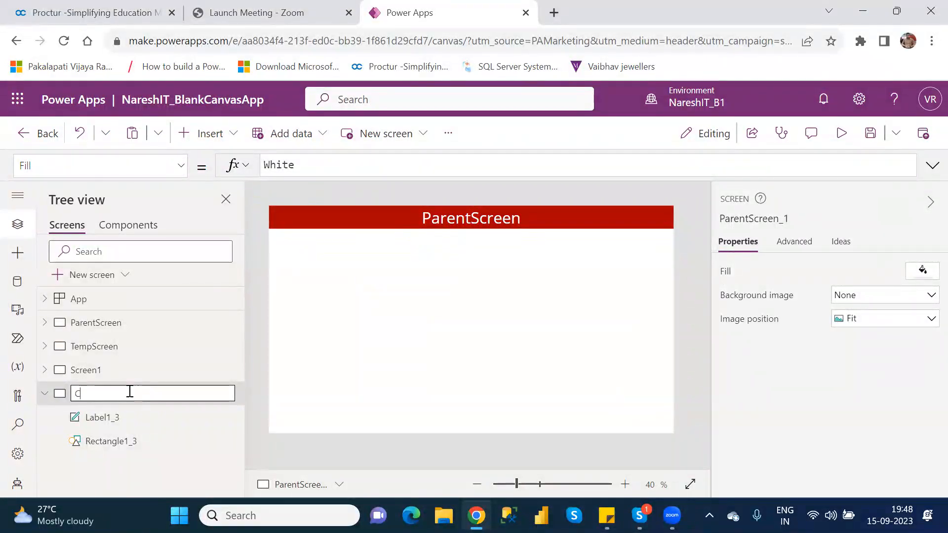
pyautogui.write('ustomerDetails')
pyautogui.press('Return')
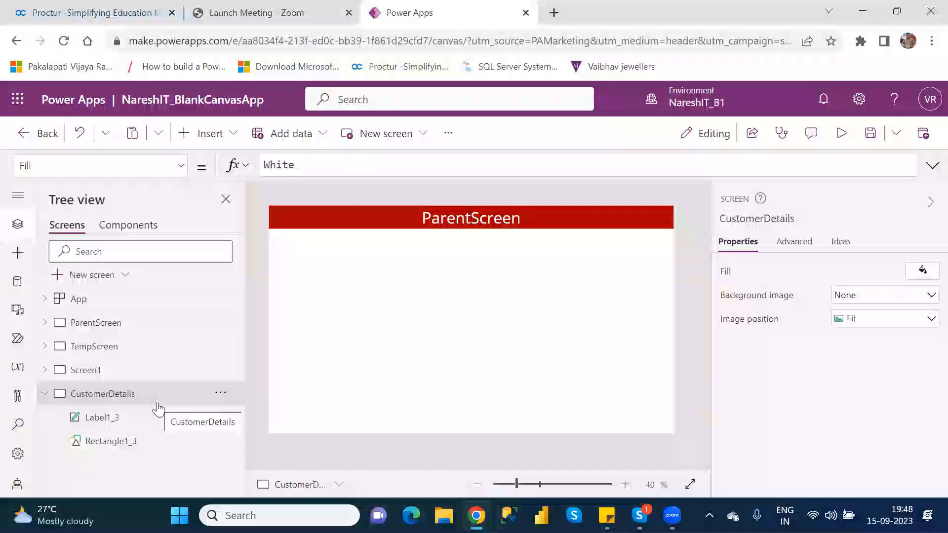
# Check Screen1, return to the CustomerDetails screen and search the insertable controls for "gal" to review the gallery types
pyautogui.click(101, 378)
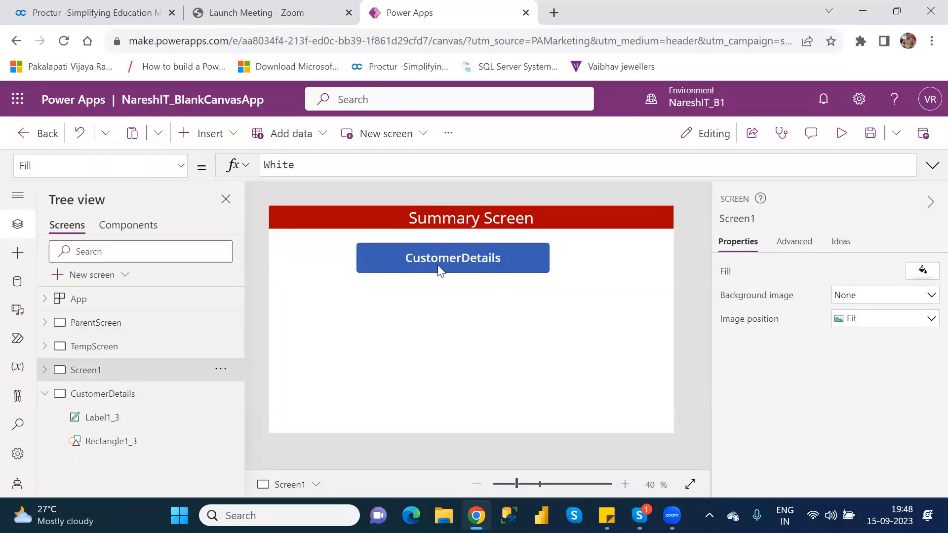
pyautogui.click(136, 408)
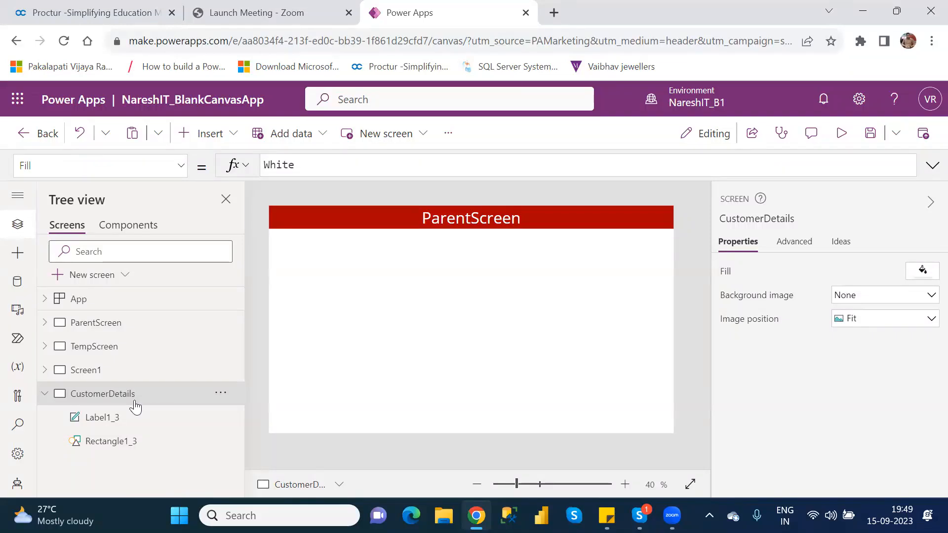
pyautogui.click(227, 137)
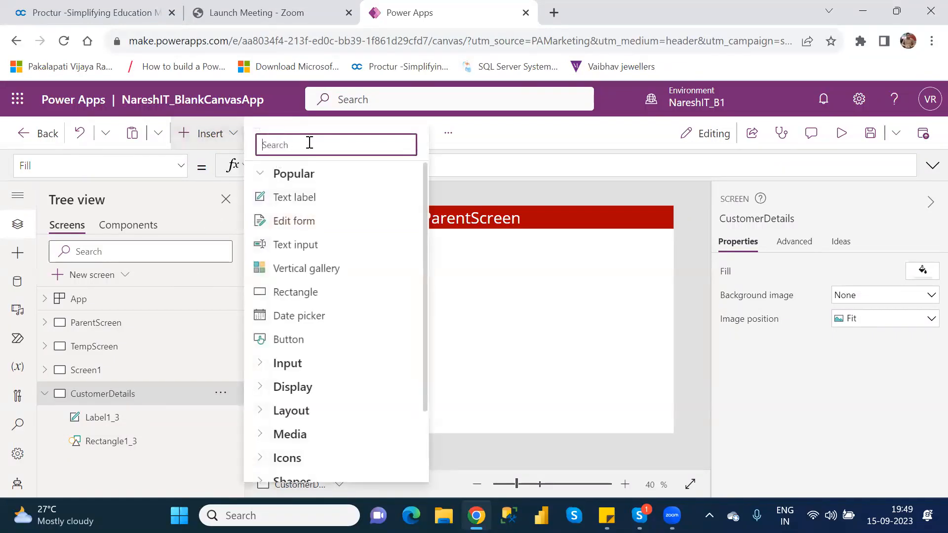
pyautogui.write('gal')
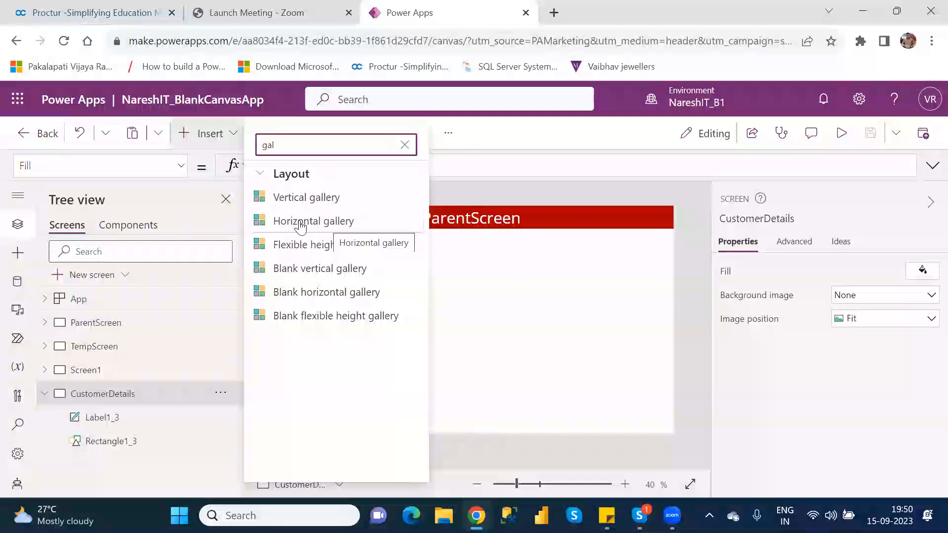
# Open Paint, draw a vertical line in the upper part of the blank canvas and label it "Verical" above
pyautogui.press('super')
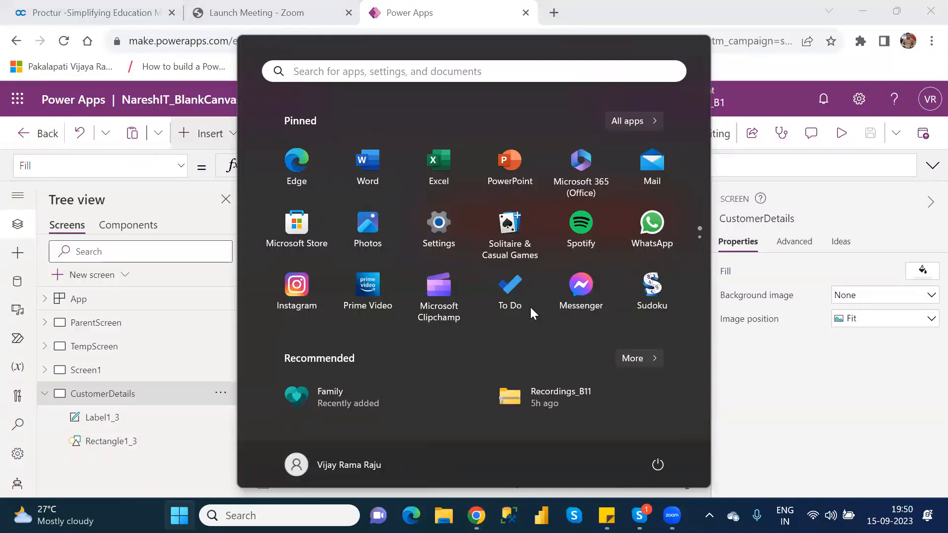
pyautogui.write('paint')
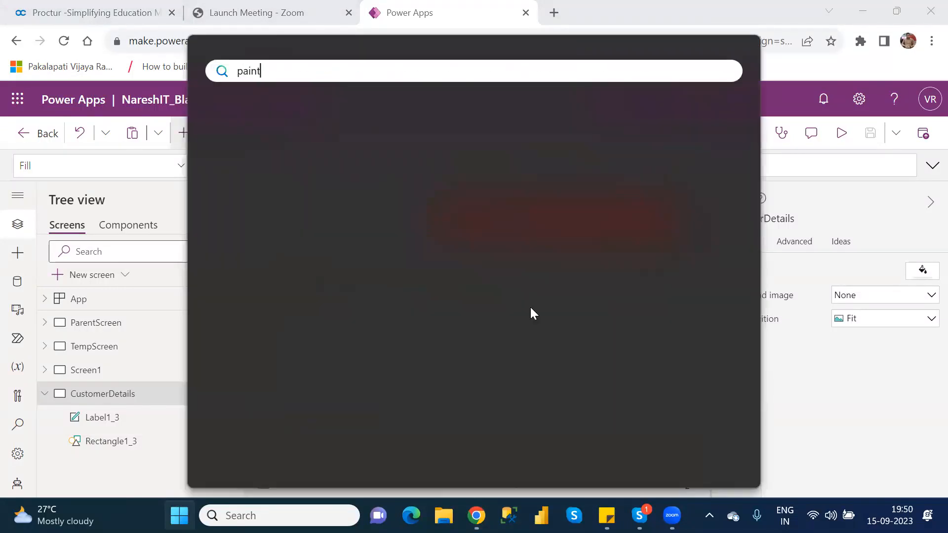
pyautogui.press('Escape')
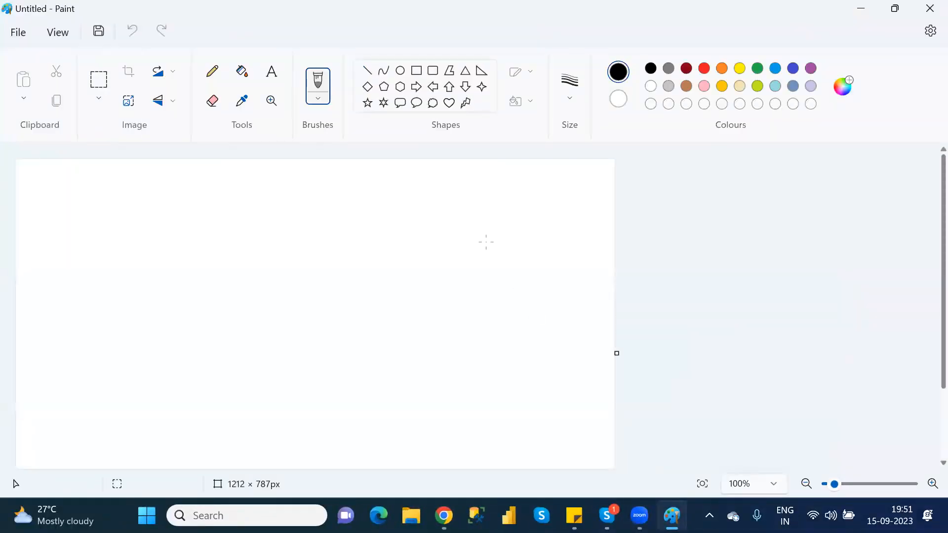
pyautogui.click(367, 71)
pyautogui.moveTo(212, 200); pyautogui.dragTo(211, 291)
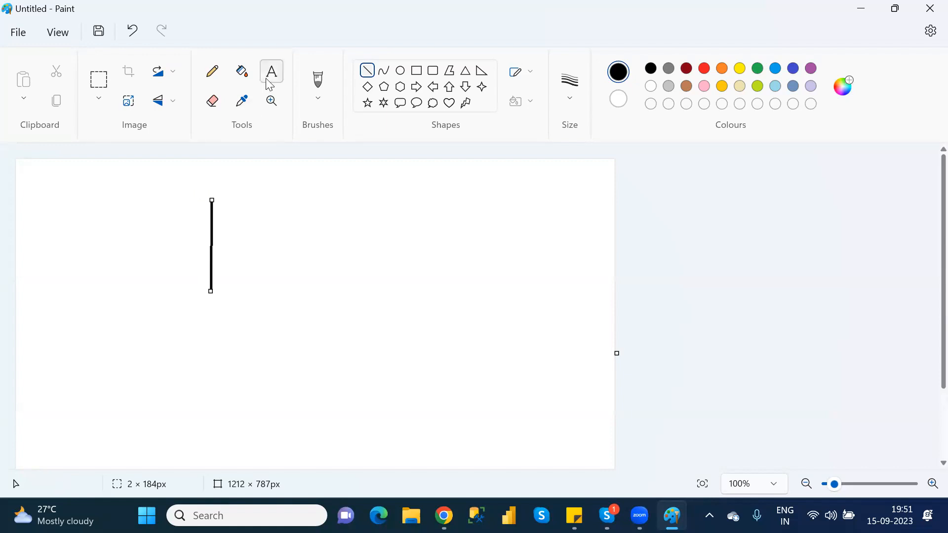
pyautogui.click(179, 186)
pyautogui.write('Verical')
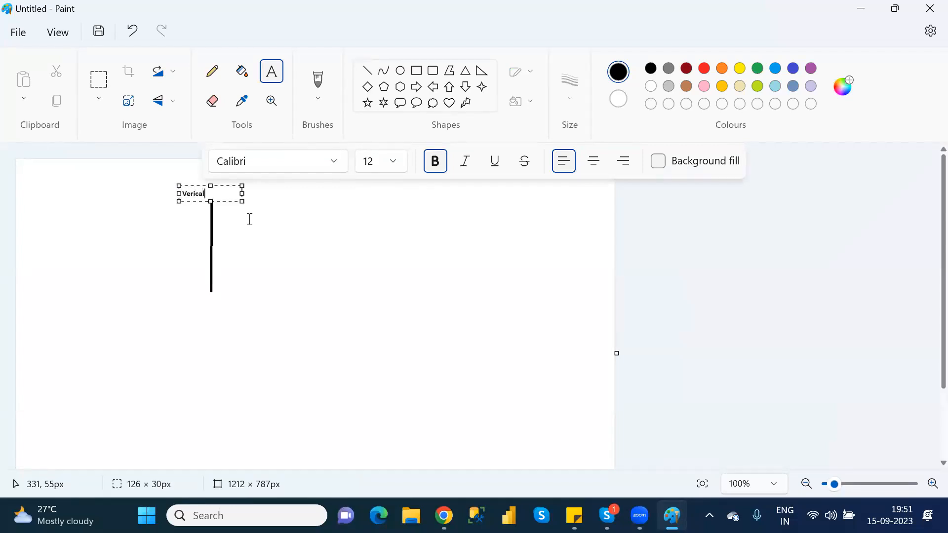
pyautogui.click(294, 256)
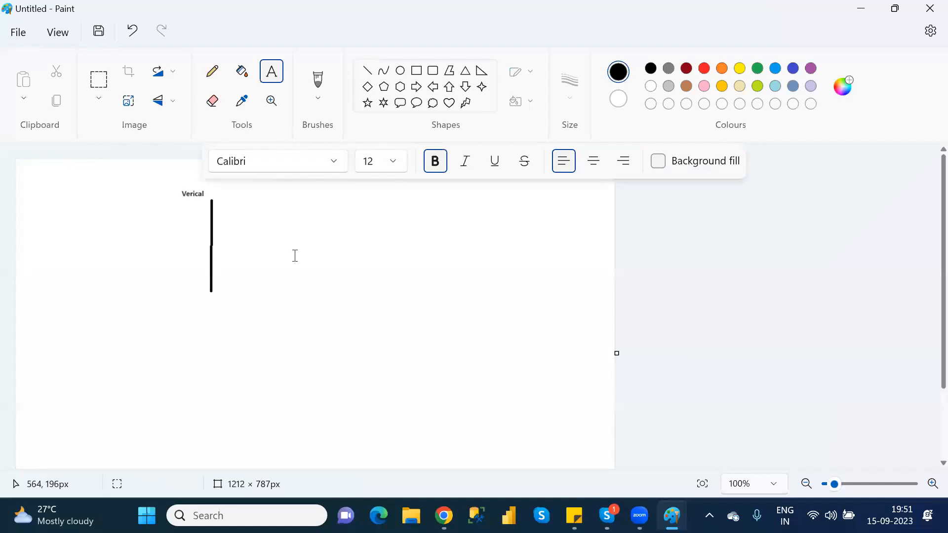
# Draw a horizontal line about 318 px long, label it "Horizonatal" beside its end, and switch back to Power Apps
pyautogui.click(367, 70)
pyautogui.moveTo(328, 297); pyautogui.dragTo(485, 297)
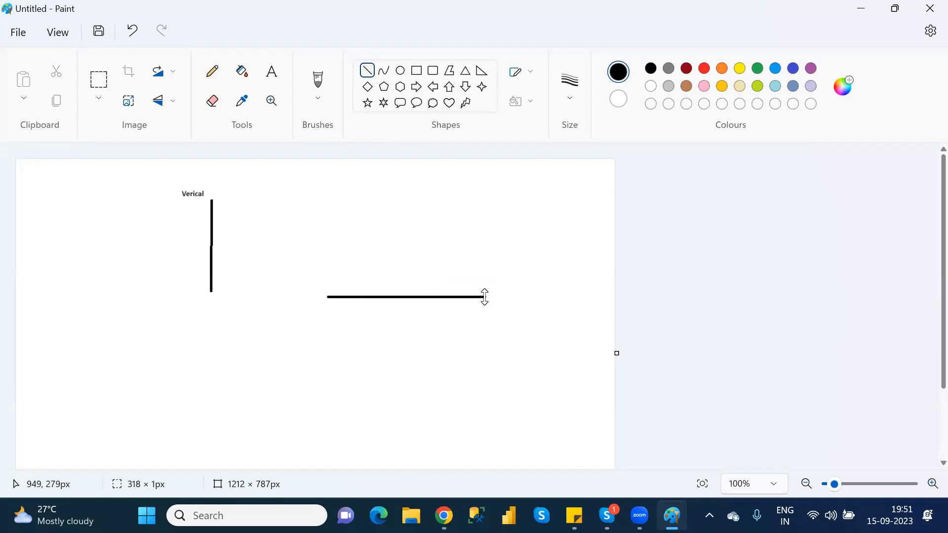
pyautogui.click(273, 71)
pyautogui.click(506, 299)
pyautogui.write('H')
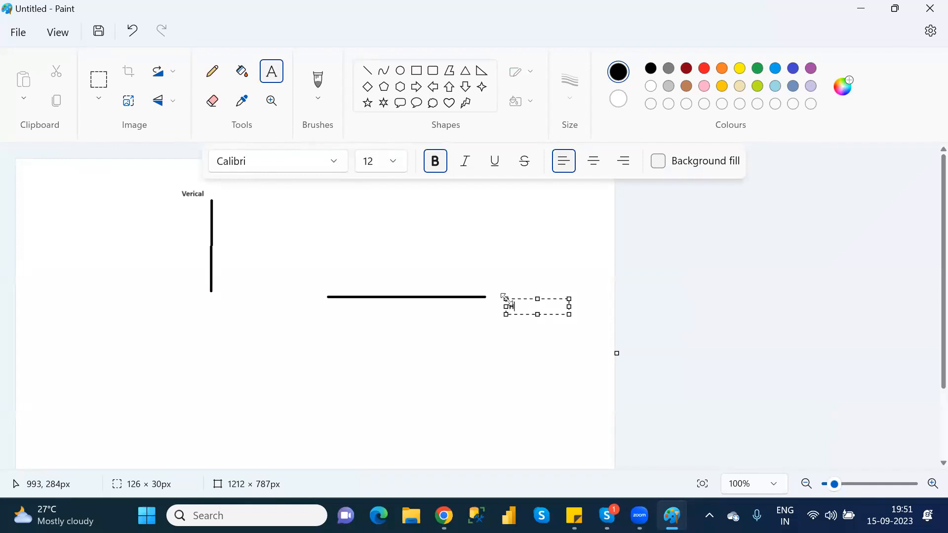
pyautogui.write('orizonatal')
pyautogui.click(481, 361)
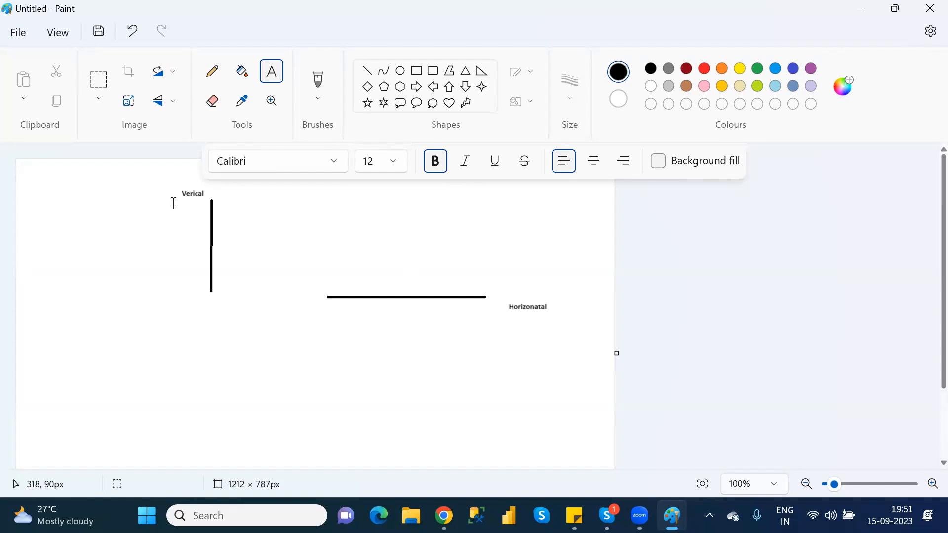
pyautogui.hotkey('alt', 'Tab')
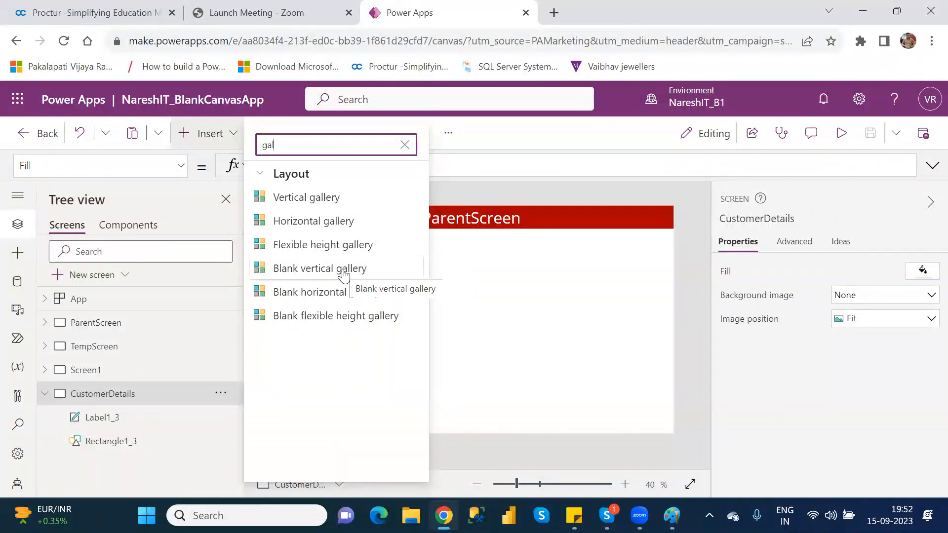
pyautogui.click(337, 206)
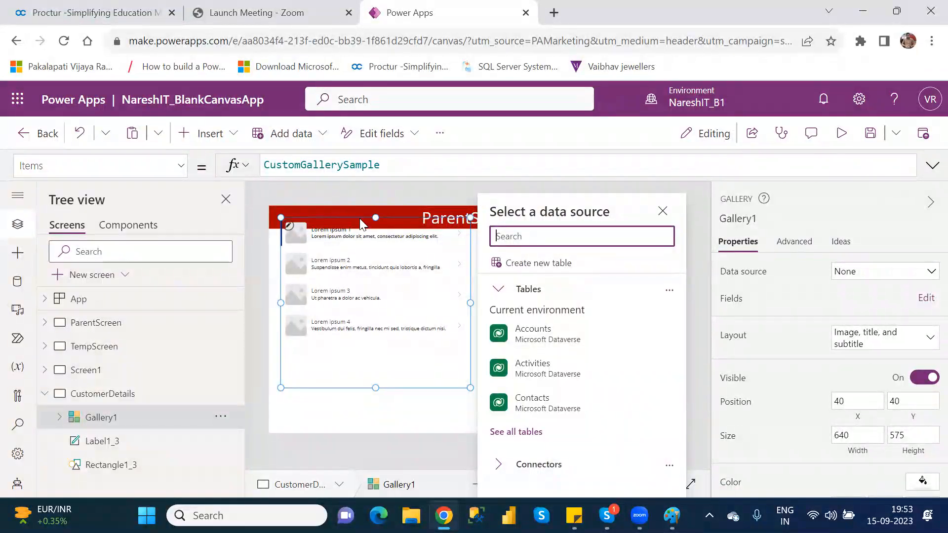
pyautogui.moveTo(387, 218); pyautogui.dragTo(386, 255)
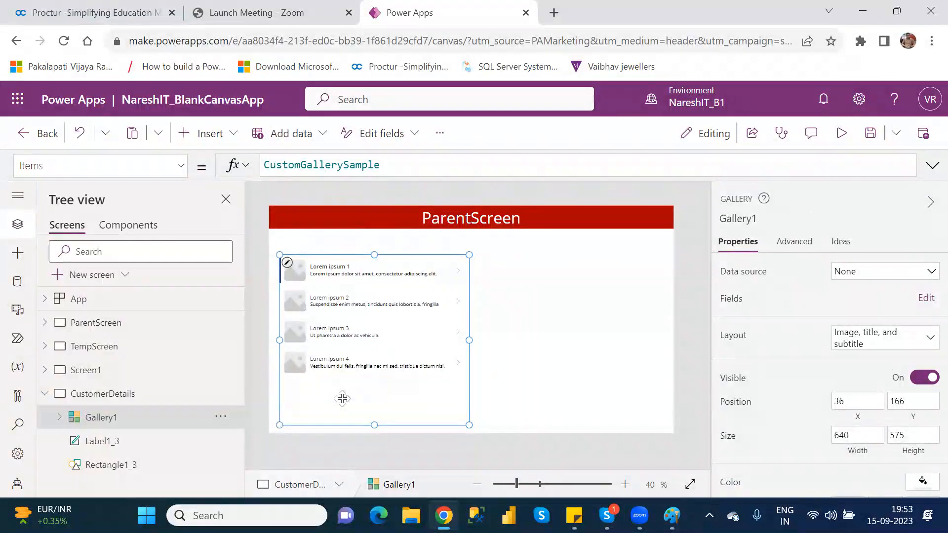
pyautogui.press('Delete')
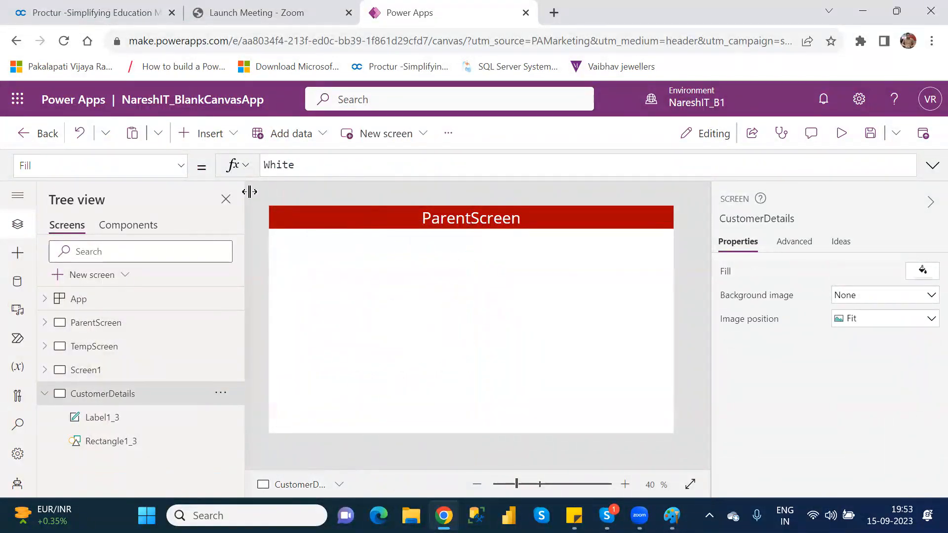
pyautogui.click(213, 136)
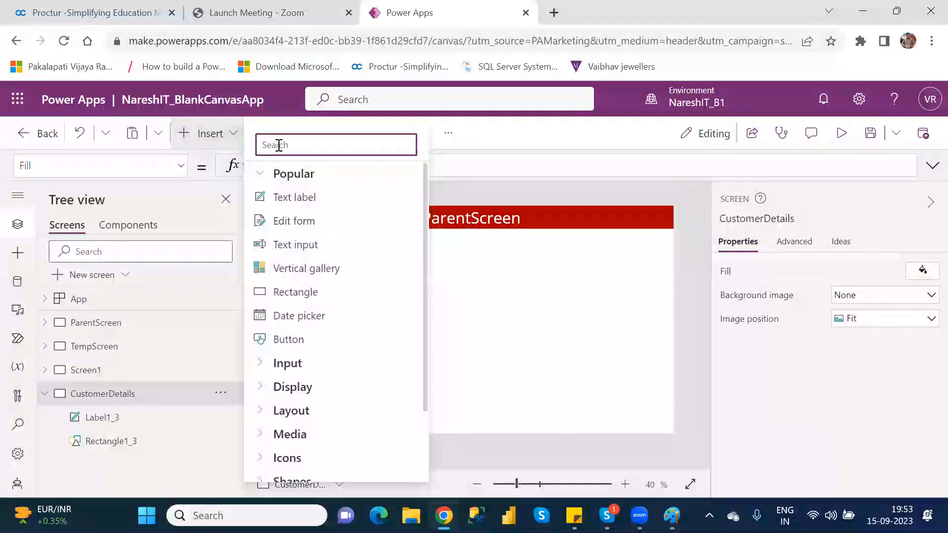
pyautogui.write('gall')
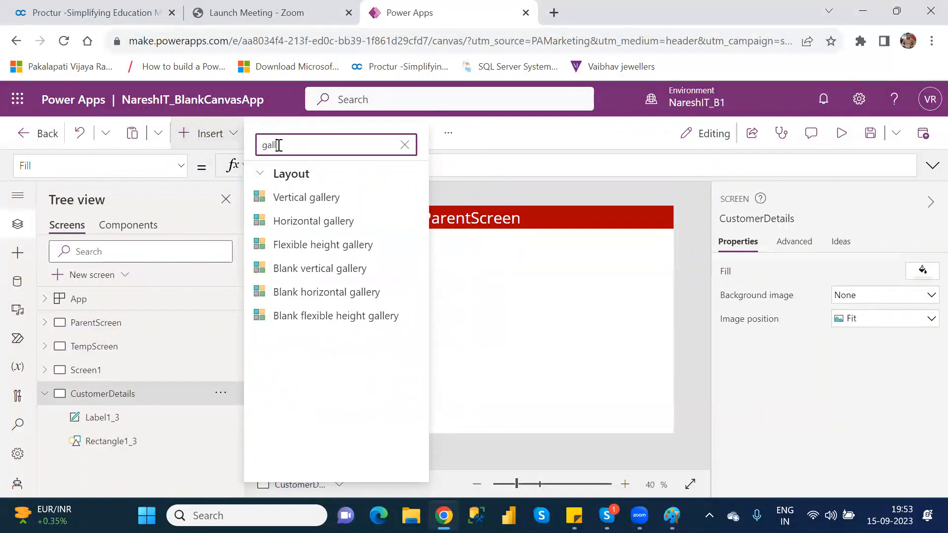
pyautogui.click(325, 280)
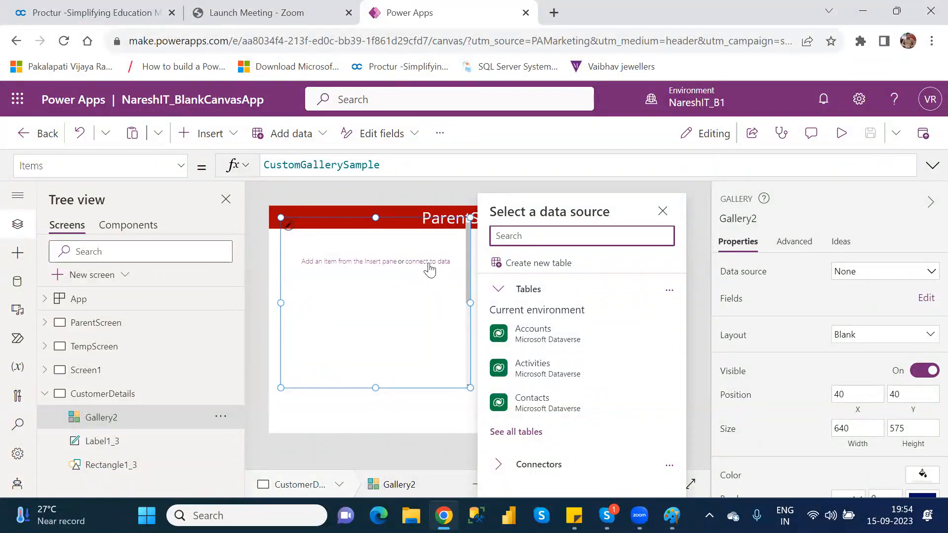
pyautogui.click(395, 221)
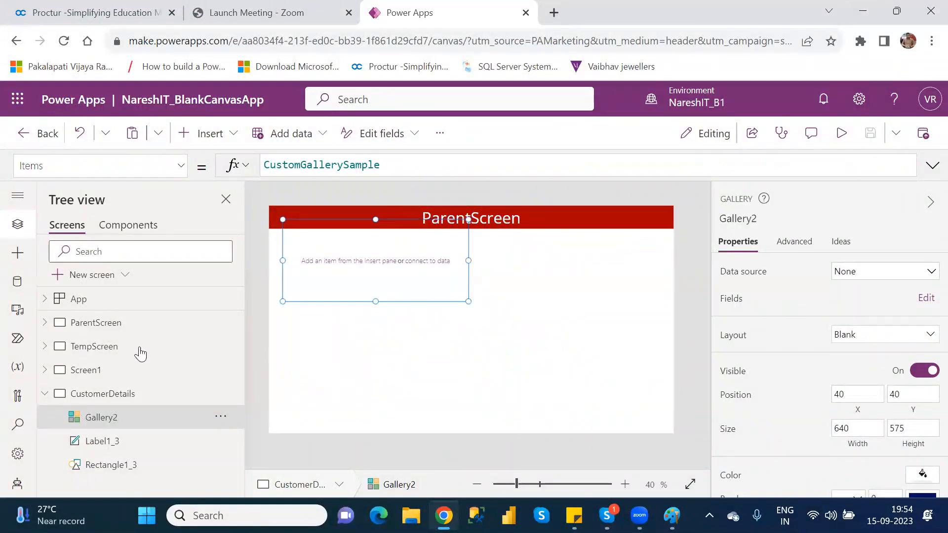
pyautogui.click(221, 418)
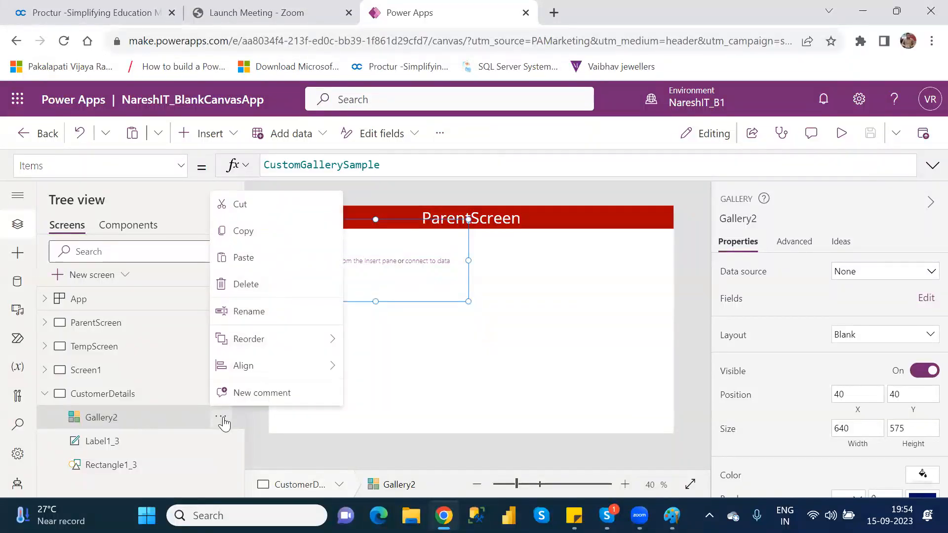
pyautogui.click(250, 290)
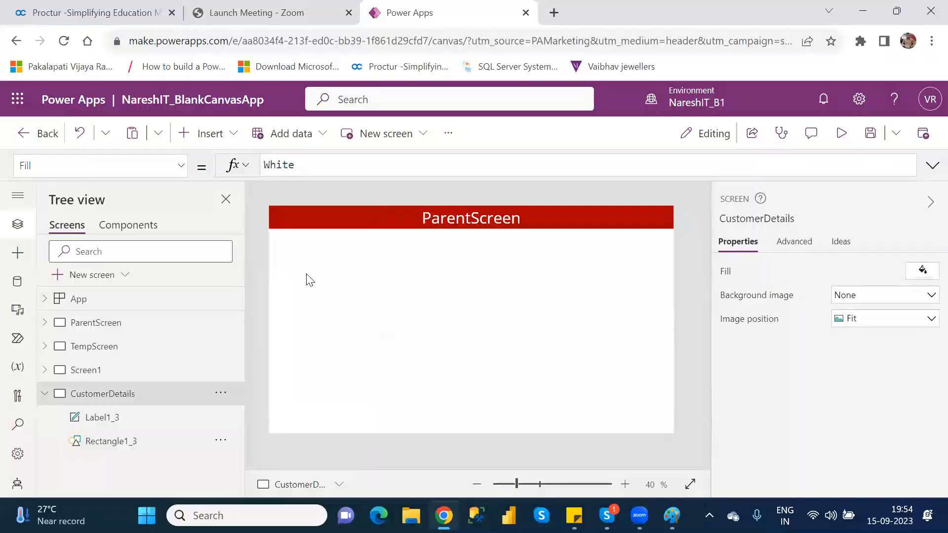
# Insert a vertical gallery on the CustomerDetails screen and place it just below the red header at about X 15, Y 78
pyautogui.click(220, 134)
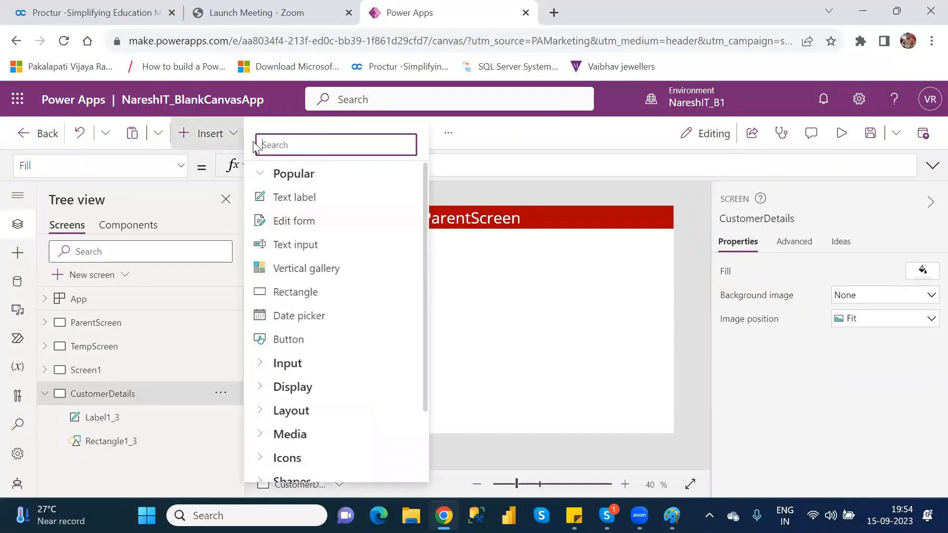
pyautogui.write('gal')
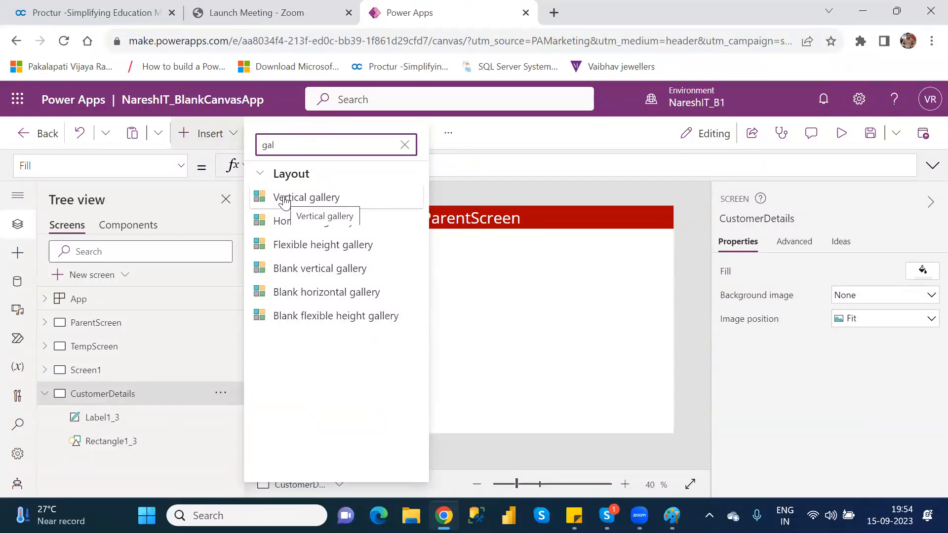
pyautogui.click(284, 197)
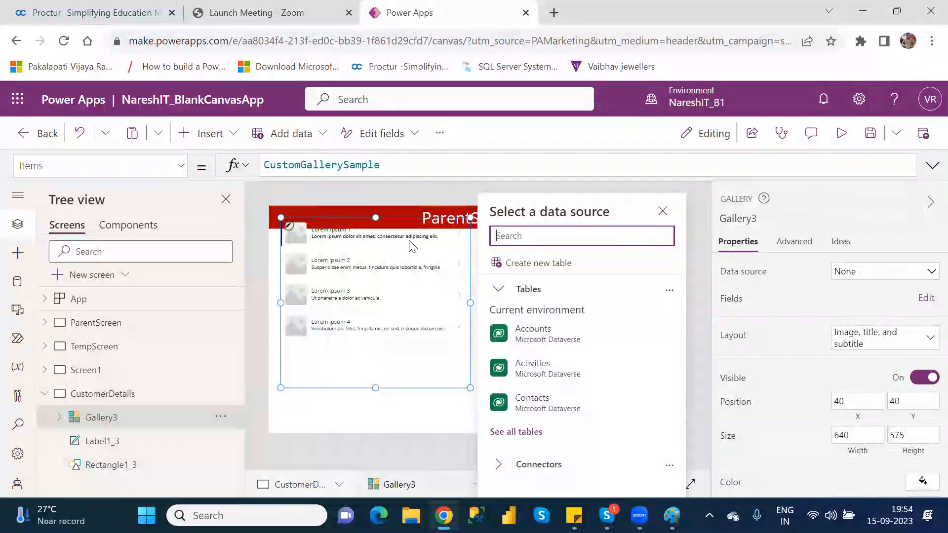
pyautogui.click(407, 221)
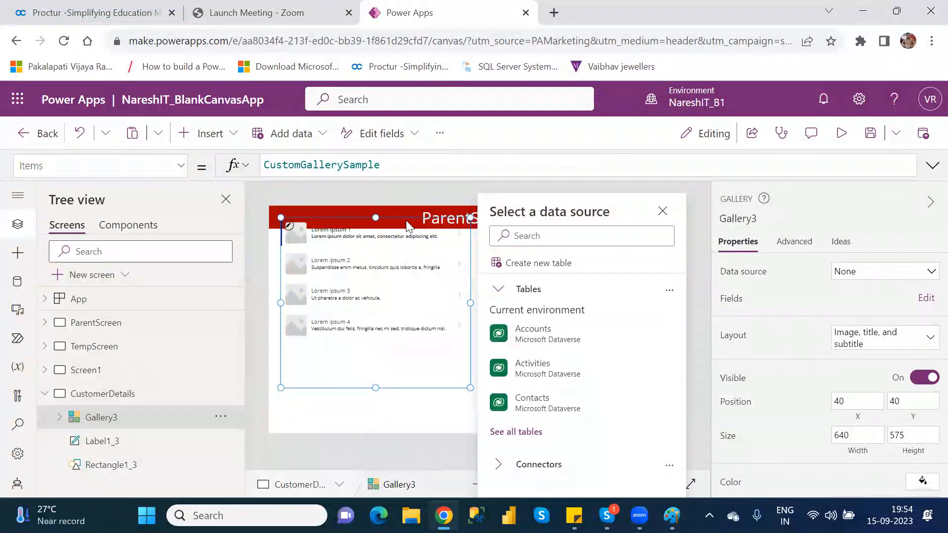
pyautogui.click(396, 253)
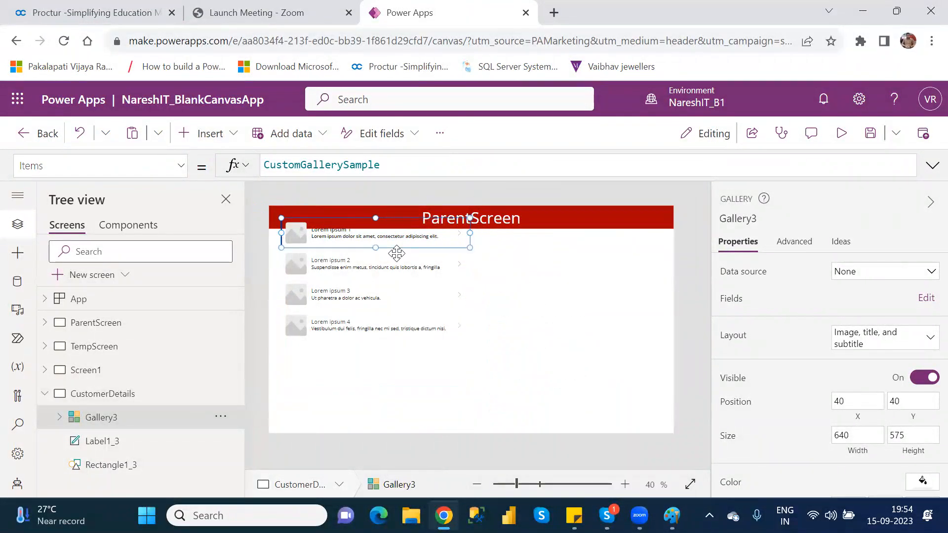
pyautogui.click(138, 419)
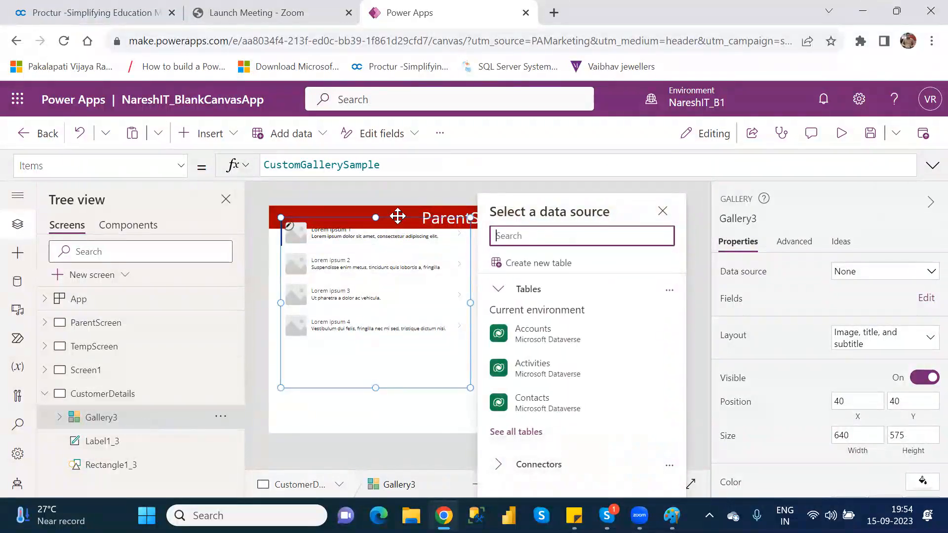
pyautogui.moveTo(398, 216)
pyautogui.mouseDown()
pyautogui.moveTo(395, 245)
pyautogui.moveTo(390, 232)
pyautogui.mouseUp()
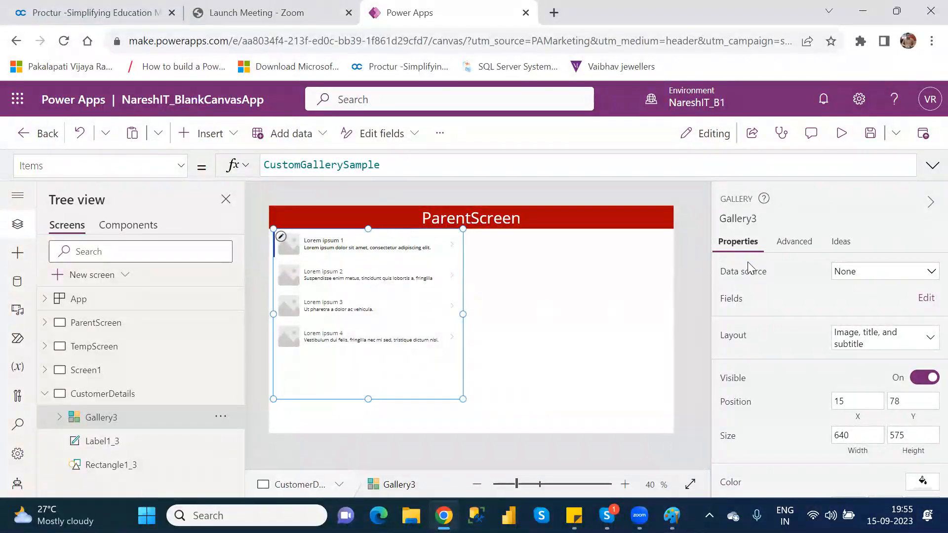
# Connect the gallery to Table1 of Customers.xlsx through the existing OneDrive connection
pyautogui.click(860, 278)
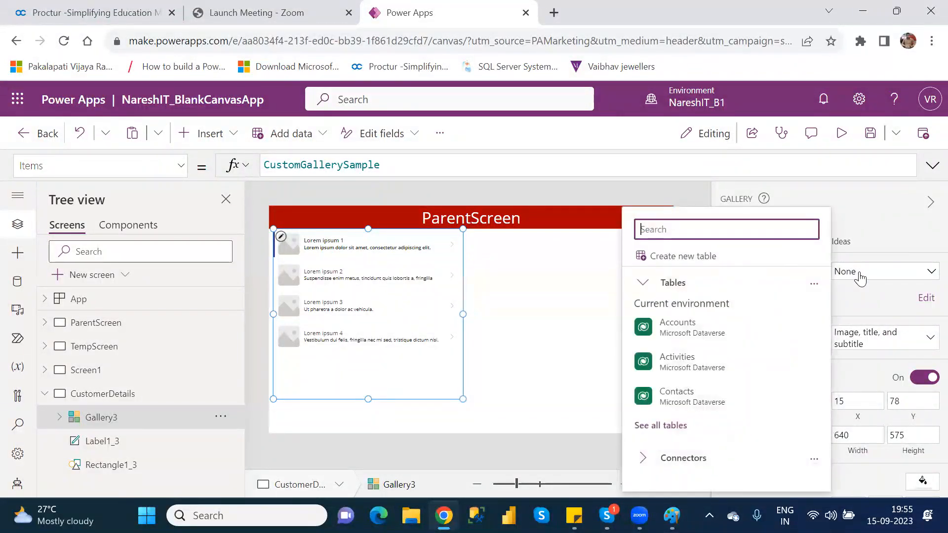
pyautogui.click(643, 462)
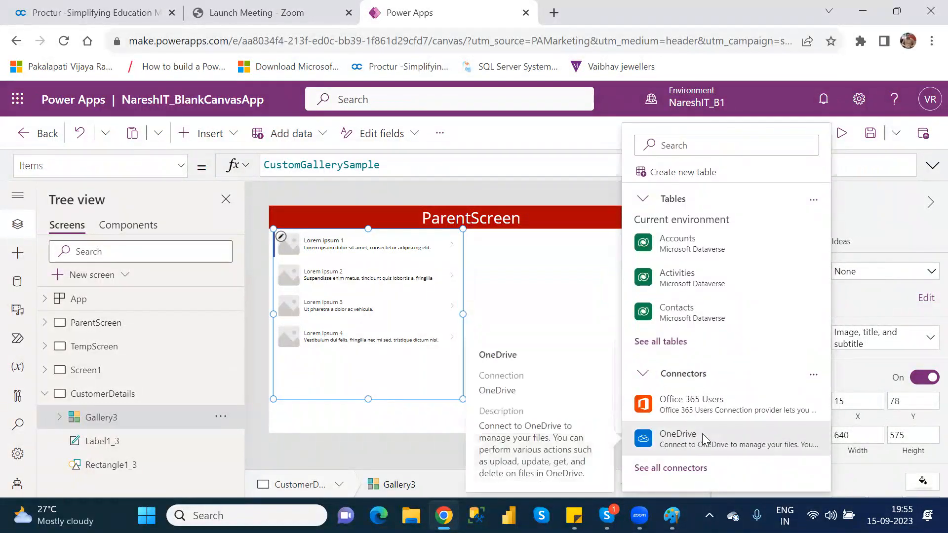
pyautogui.click(701, 433)
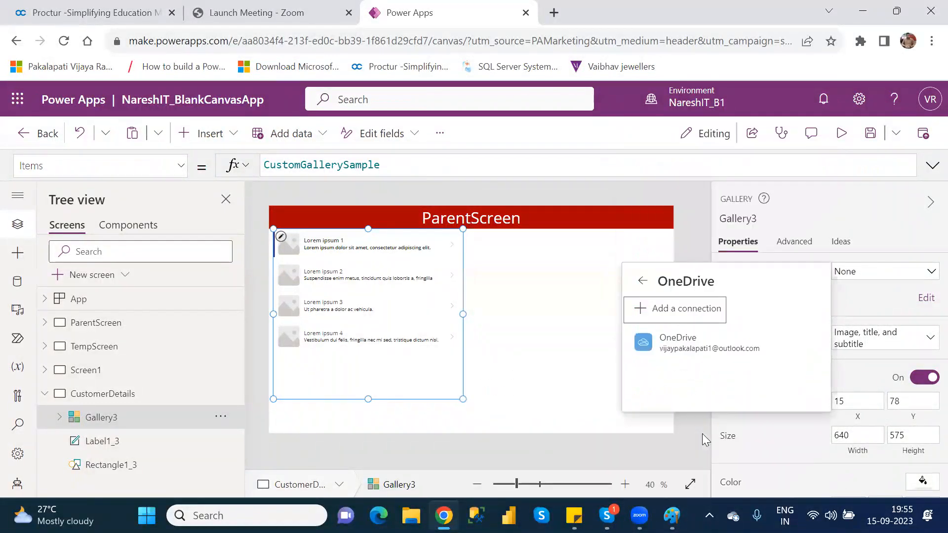
pyautogui.click(708, 345)
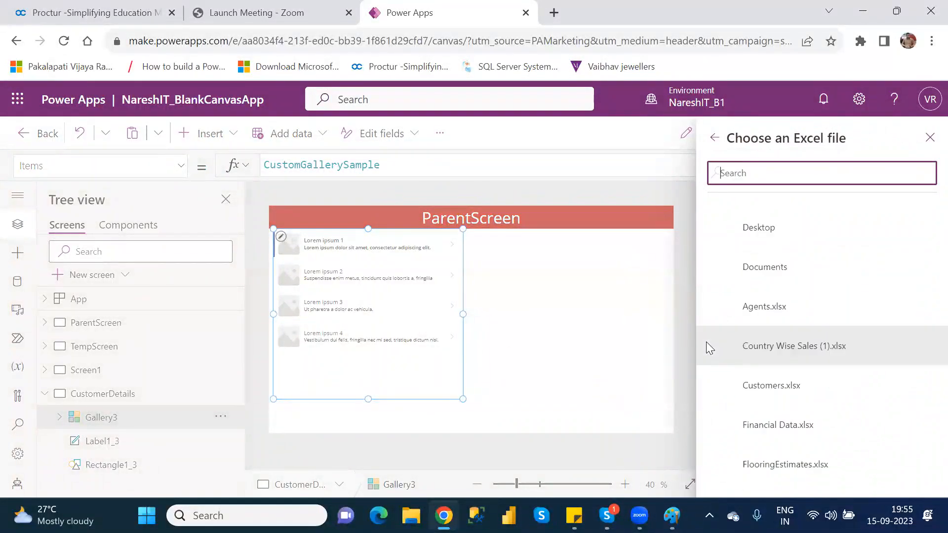
pyautogui.click(766, 390)
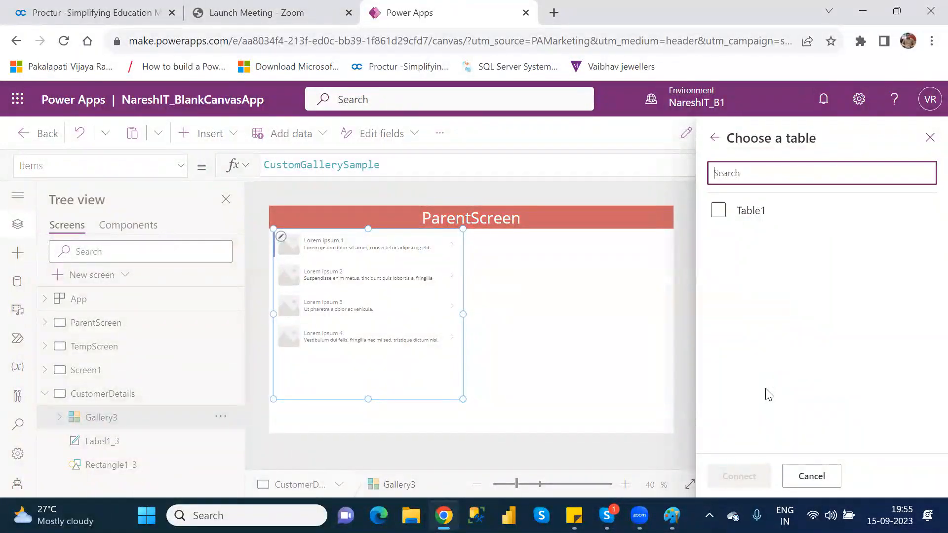
pyautogui.click(718, 210)
pyautogui.click(738, 476)
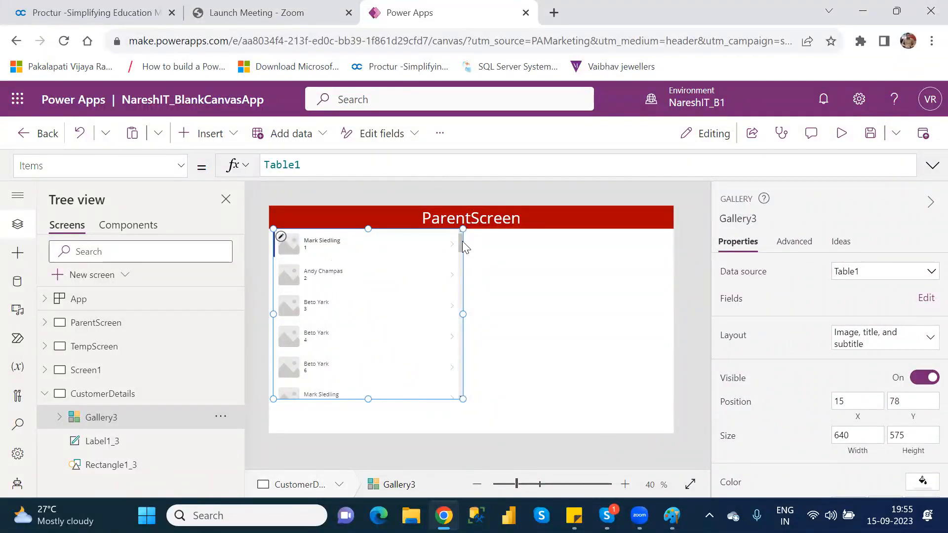
# Move the title label in the gallery's first row slightly upward, above the subtitle
pyautogui.moveTo(459, 242)
pyautogui.mouseDown()
pyautogui.moveTo(465, 395)
pyautogui.moveTo(460, 233)
pyautogui.mouseUp()
pyautogui.click(335, 241)
pyautogui.moveTo(354, 234); pyautogui.dragTo(336, 233)
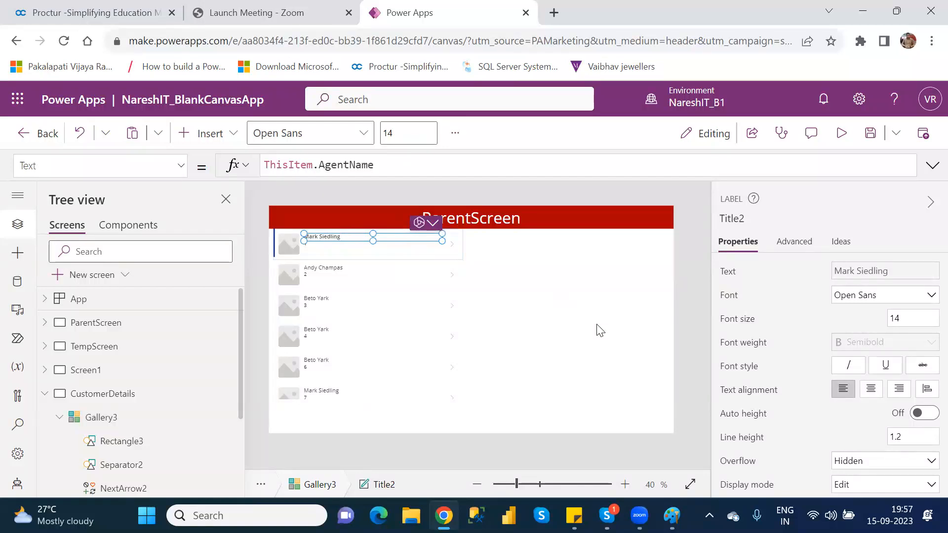
# Edit the gallery's fields, keeping AgentName as the title and setting the subtitle to Location
pyautogui.click(124, 420)
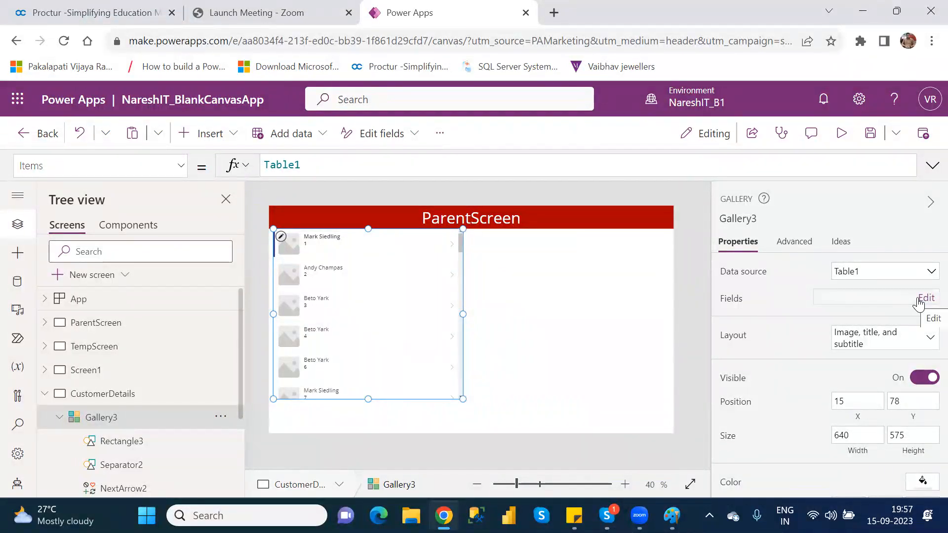
pyautogui.click(918, 299)
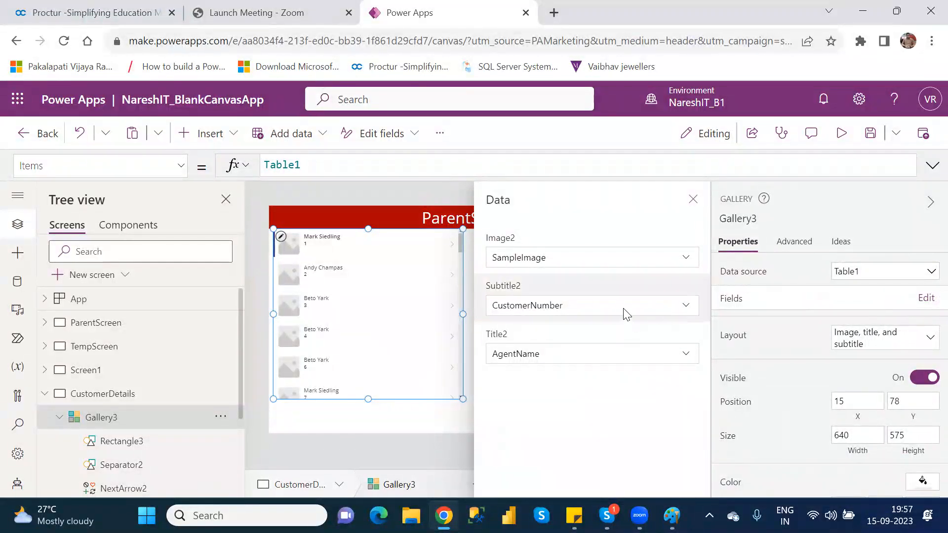
pyautogui.click(611, 355)
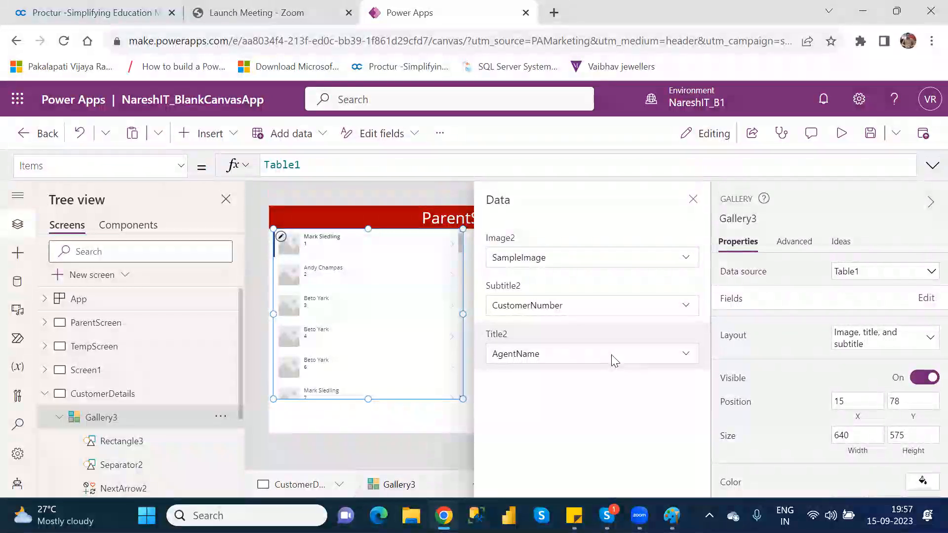
pyautogui.click(687, 354)
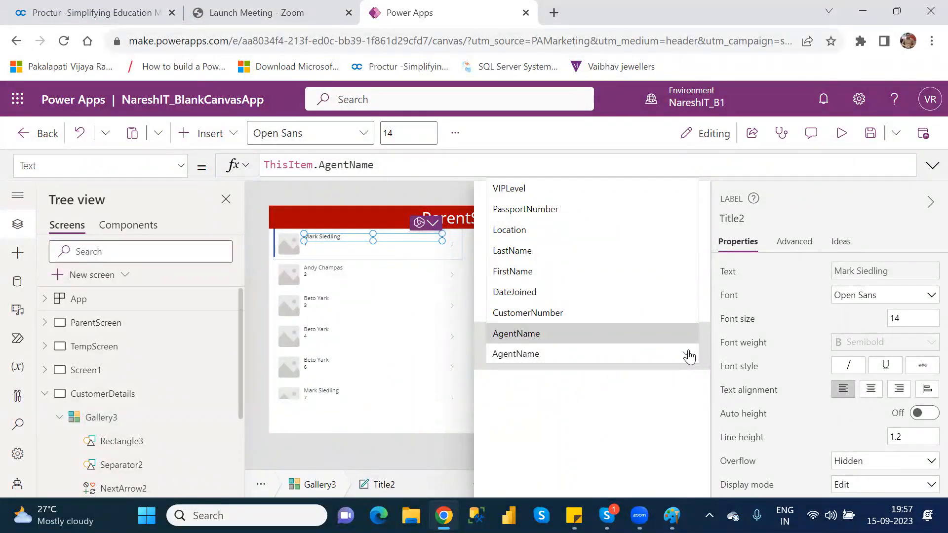
pyautogui.click(667, 334)
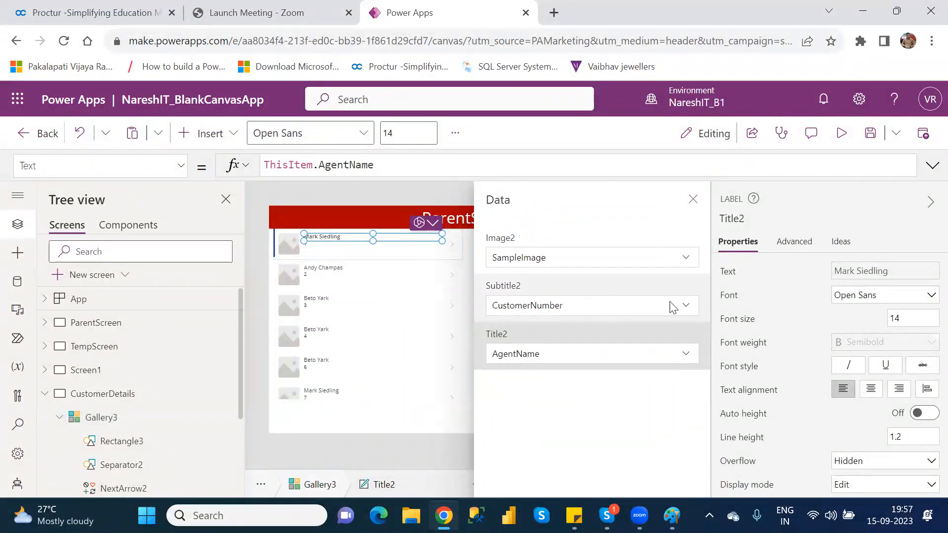
pyautogui.click(685, 306)
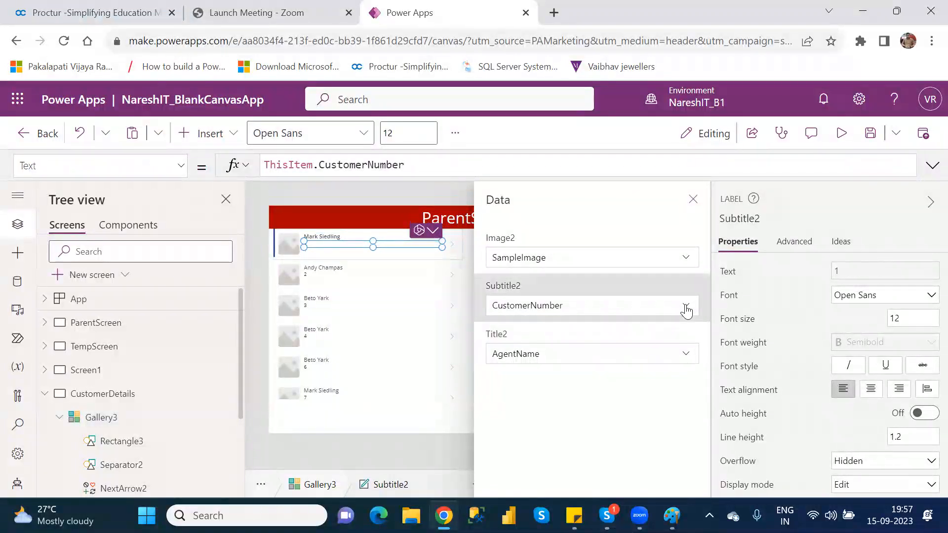
pyautogui.click(685, 308)
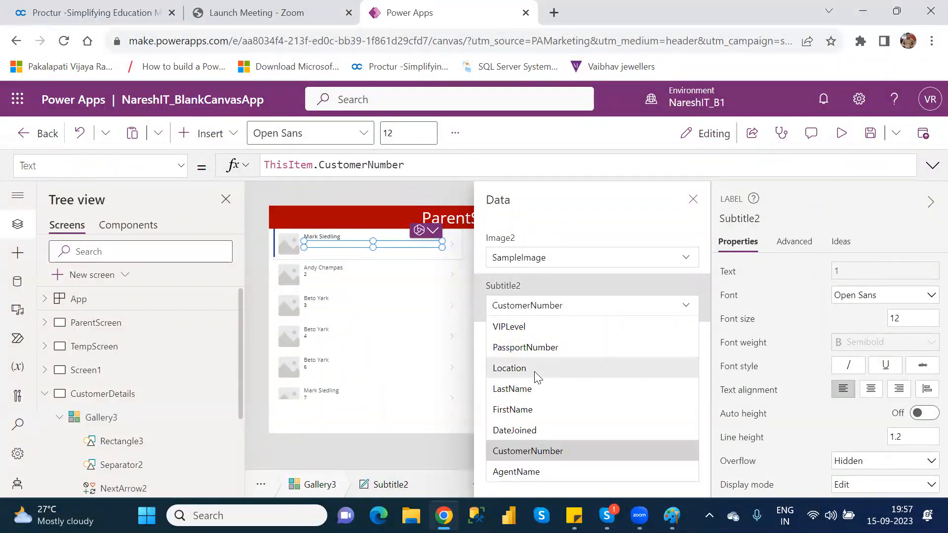
pyautogui.click(509, 368)
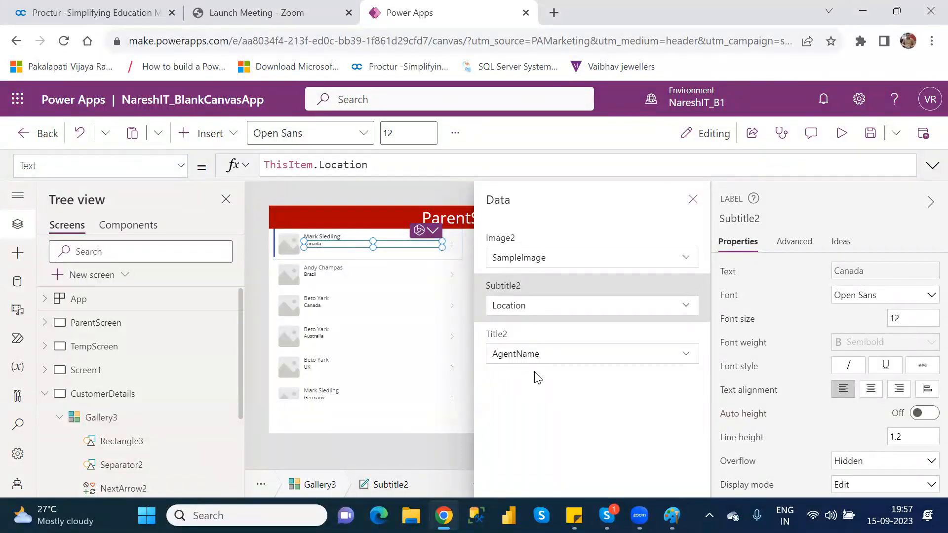
pyautogui.click(693, 200)
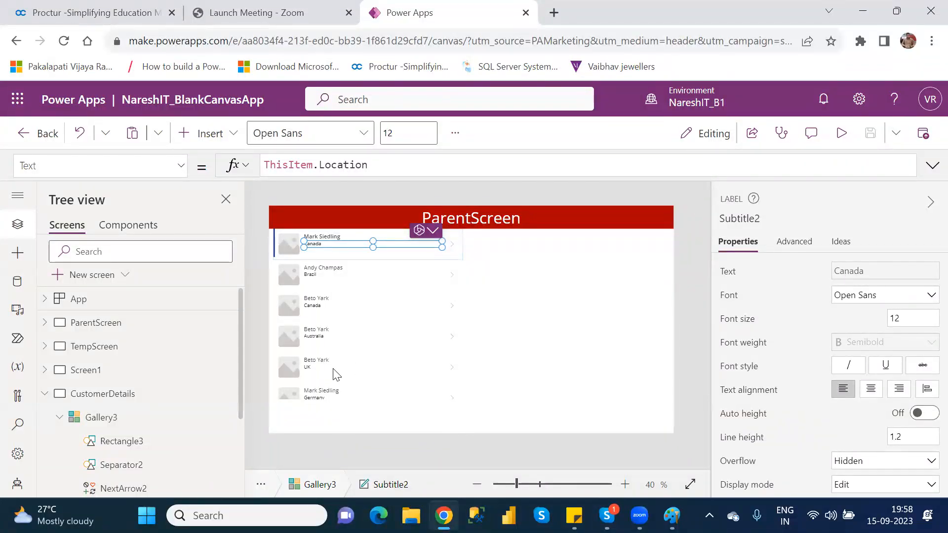
# Extend the gallery downward to a height of about 667 and change its layout to Title, subtitle, and body
pyautogui.click(120, 425)
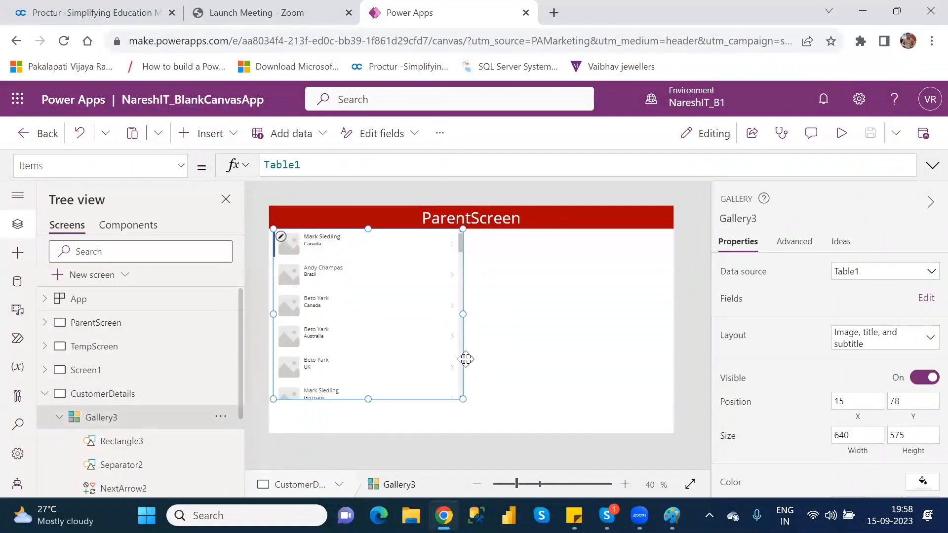
pyautogui.moveTo(367, 399); pyautogui.dragTo(368, 425)
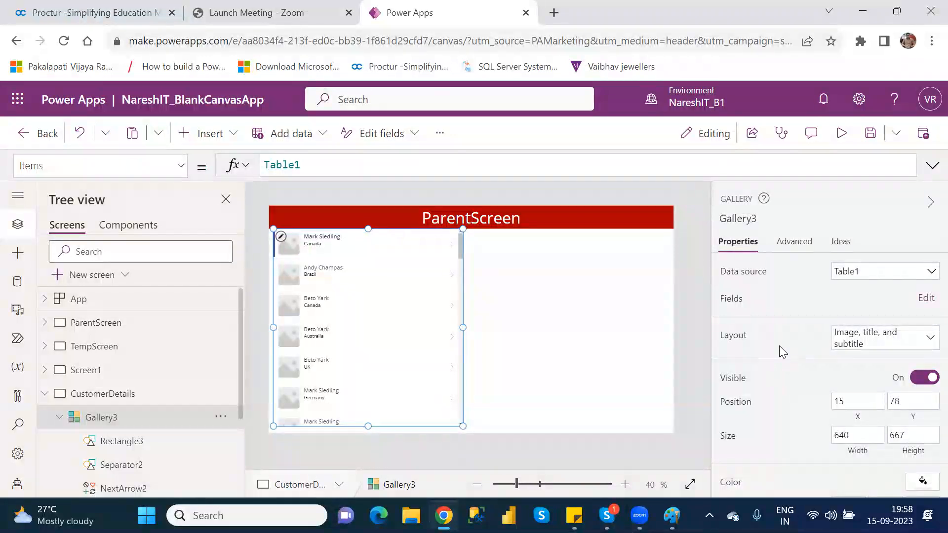
pyautogui.click(874, 346)
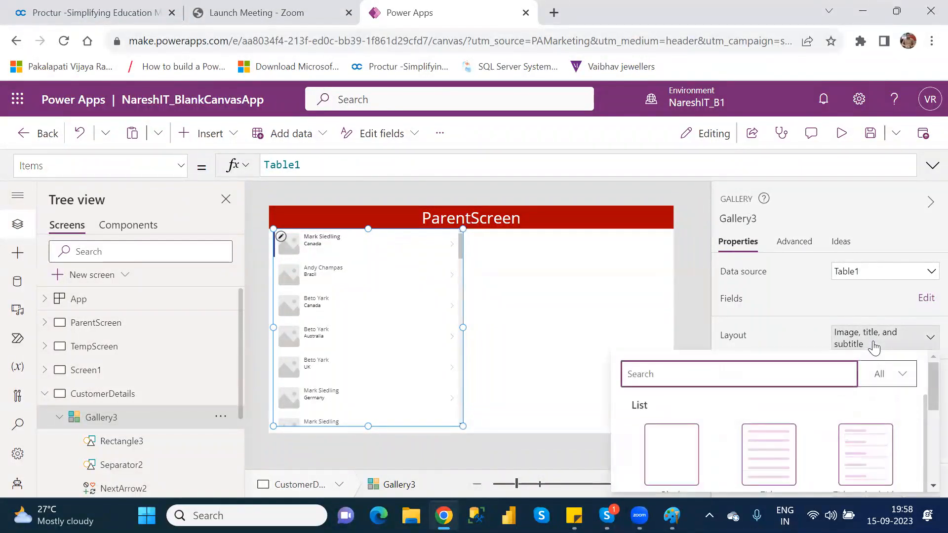
pyautogui.scroll(-3, 924, 389)
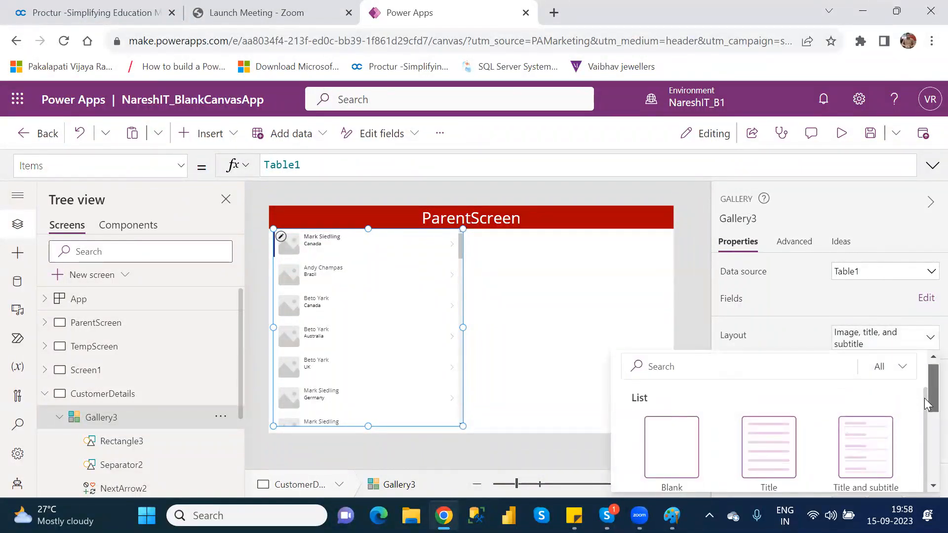
pyautogui.moveTo(924, 421)
pyautogui.mouseDown()
pyautogui.moveTo(924, 431)
pyautogui.moveTo(924, 404)
pyautogui.mouseUp()
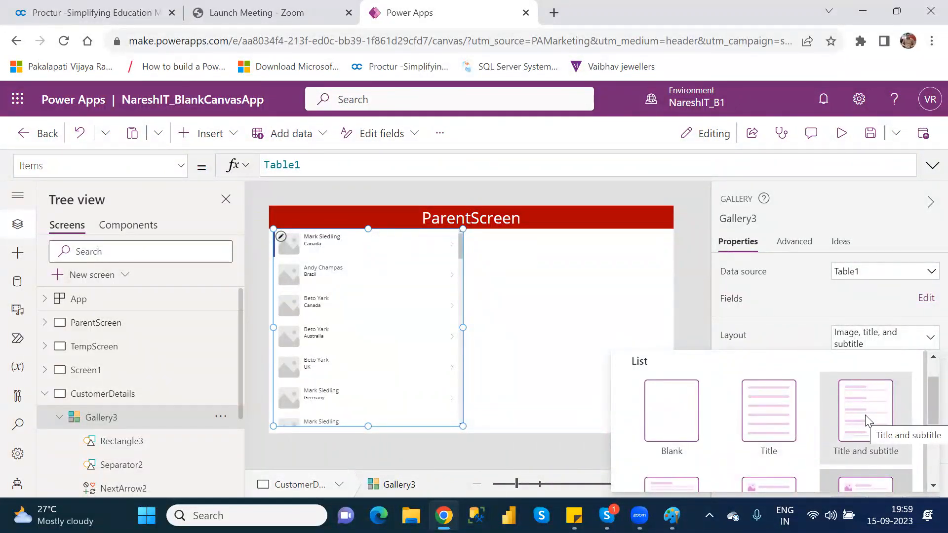
pyautogui.moveTo(924, 391); pyautogui.dragTo(924, 427)
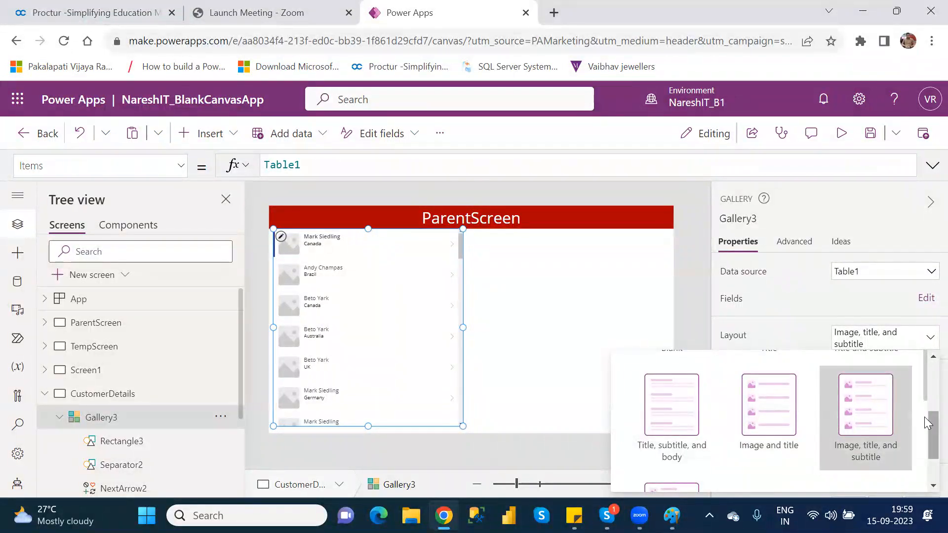
pyautogui.moveTo(924, 417); pyautogui.dragTo(925, 438)
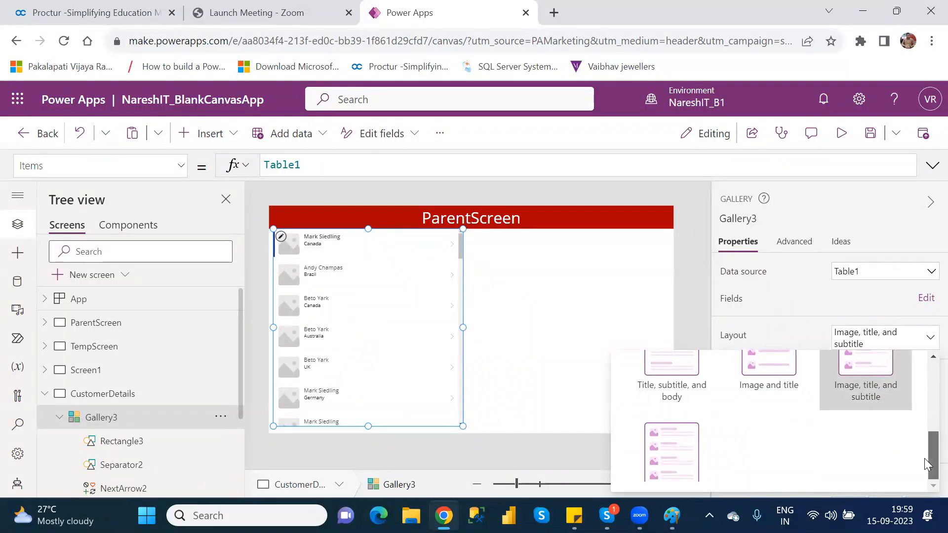
pyautogui.scroll(2, 925, 459)
pyautogui.scroll(-1, 925, 444)
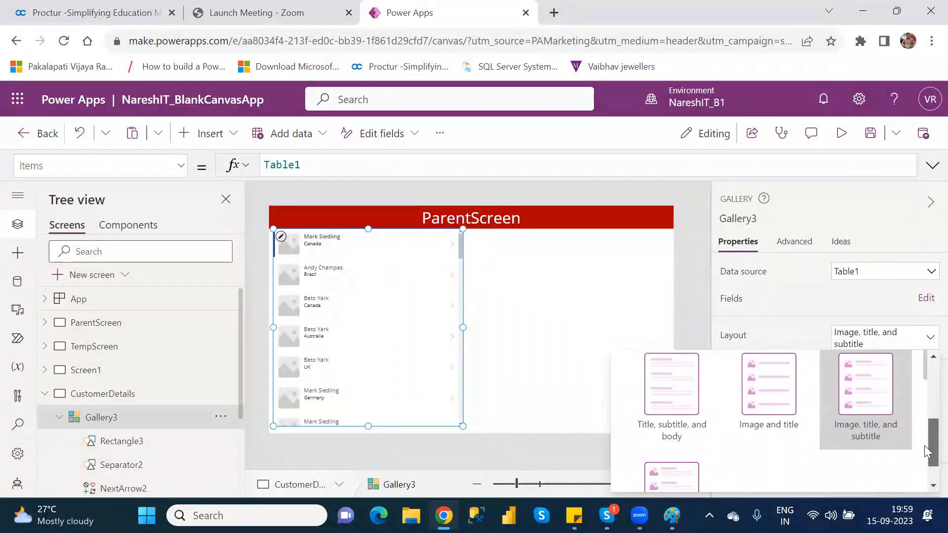
pyautogui.click(675, 397)
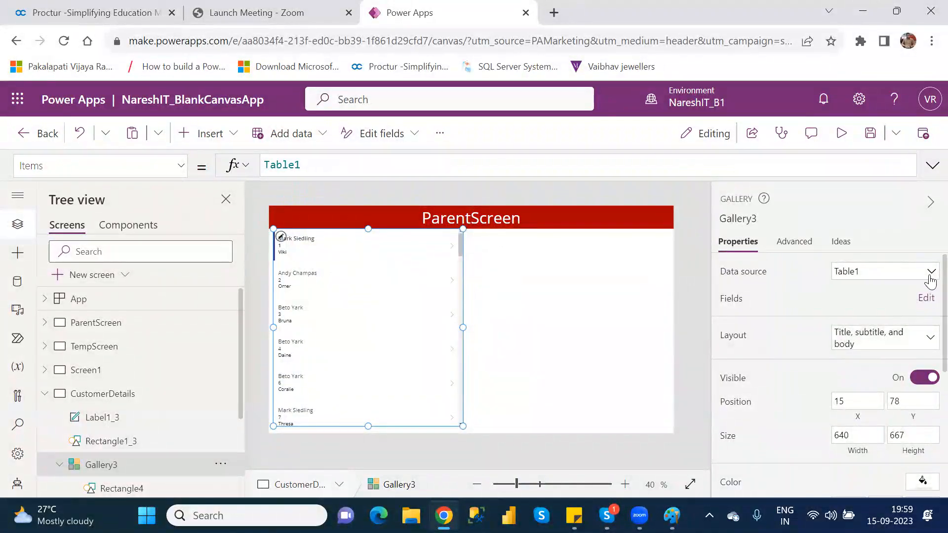
# Hide the gallery and make it visible again
pyautogui.scroll(-2, 928, 297)
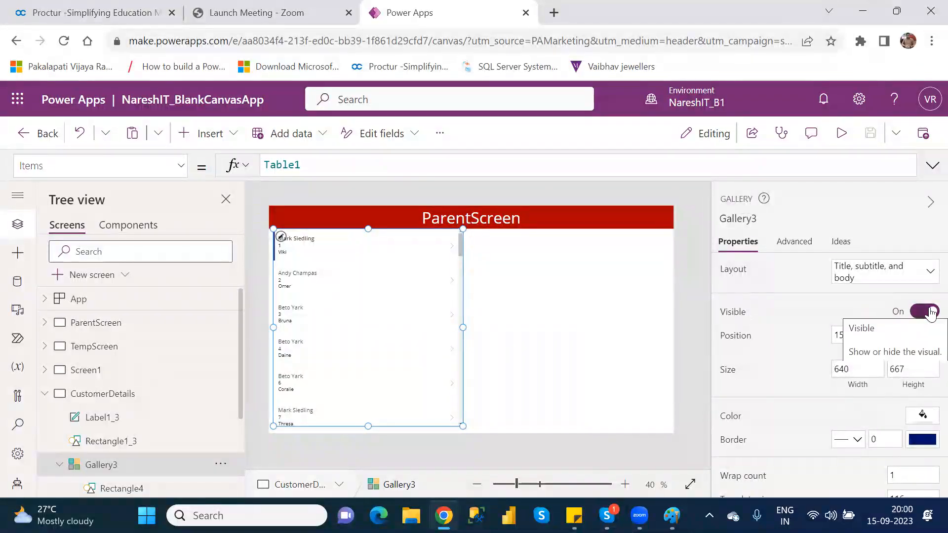
pyautogui.click(931, 312)
pyautogui.click(931, 312)
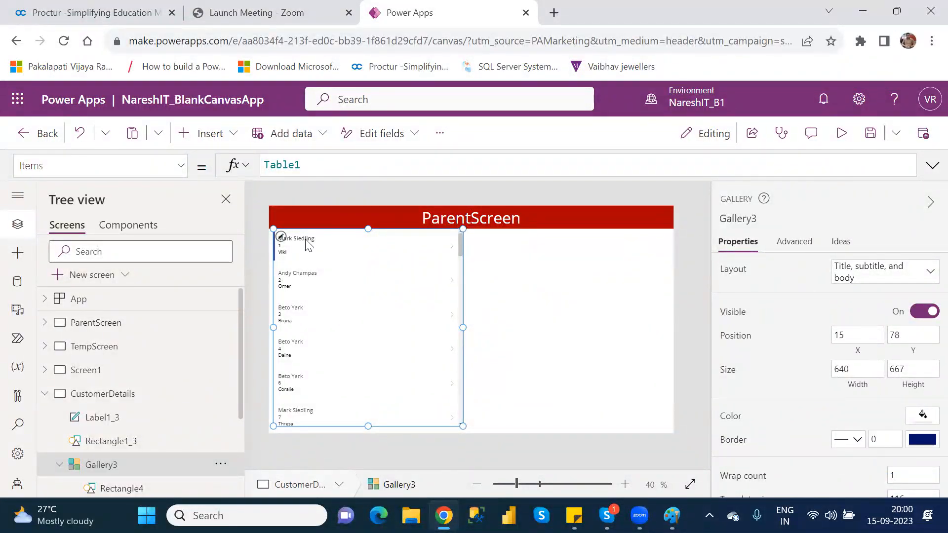
# Fill the gallery with the light orange theme color RGBA(250, 155, 112, 1)
pyautogui.click(923, 417)
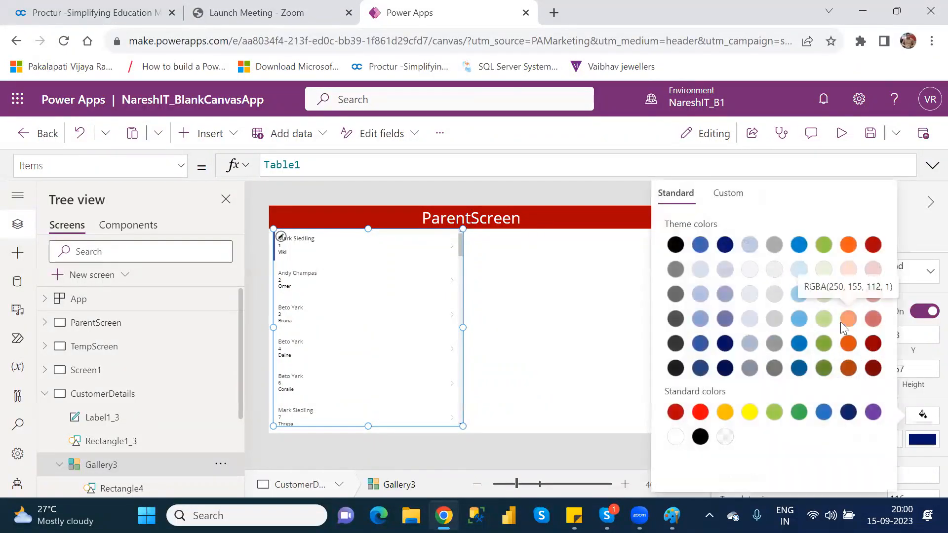
pyautogui.click(848, 323)
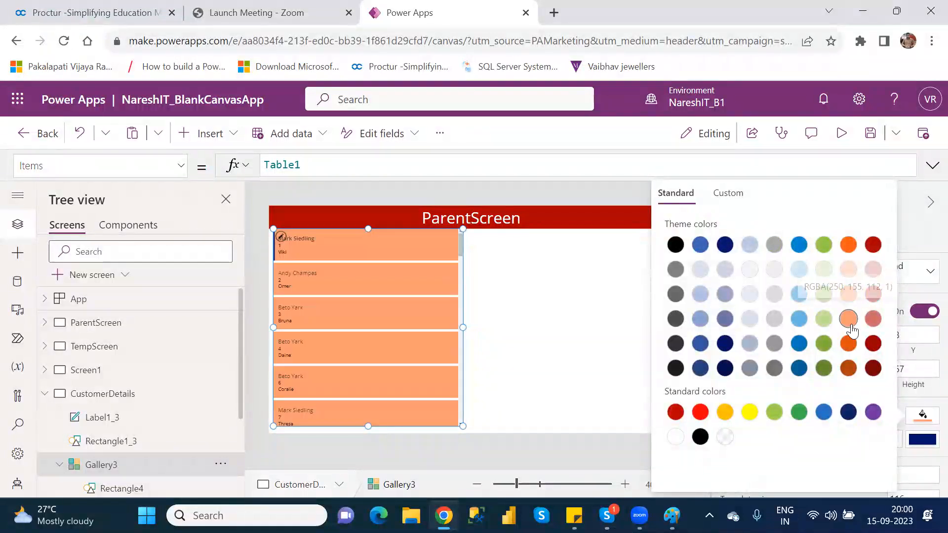
pyautogui.click(587, 306)
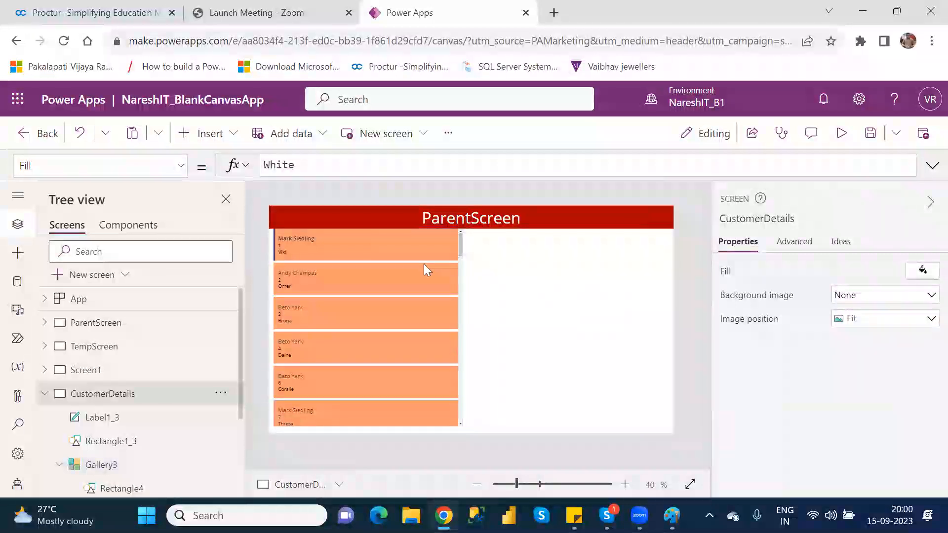
# Set the gallery's wrap count to 3 so that each row holds three records
pyautogui.click(119, 466)
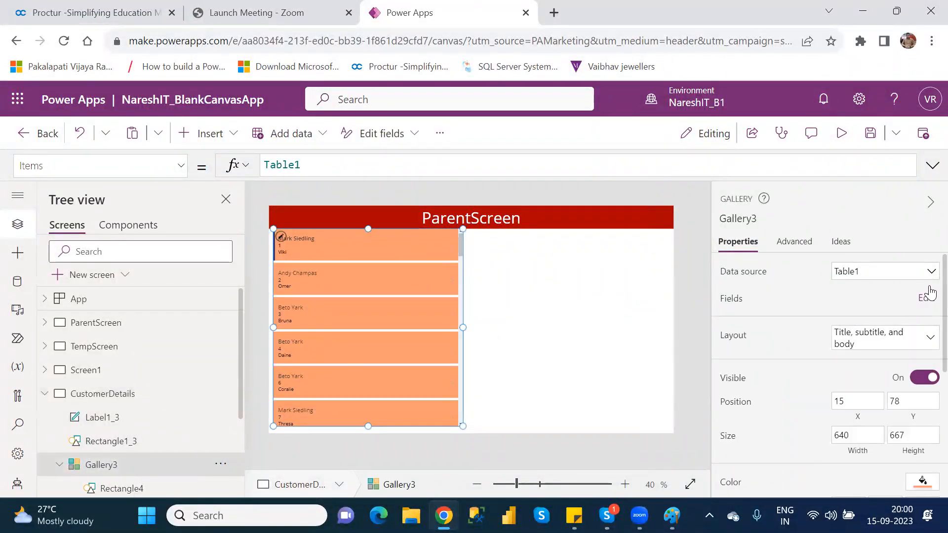
pyautogui.scroll(-2, 926, 316)
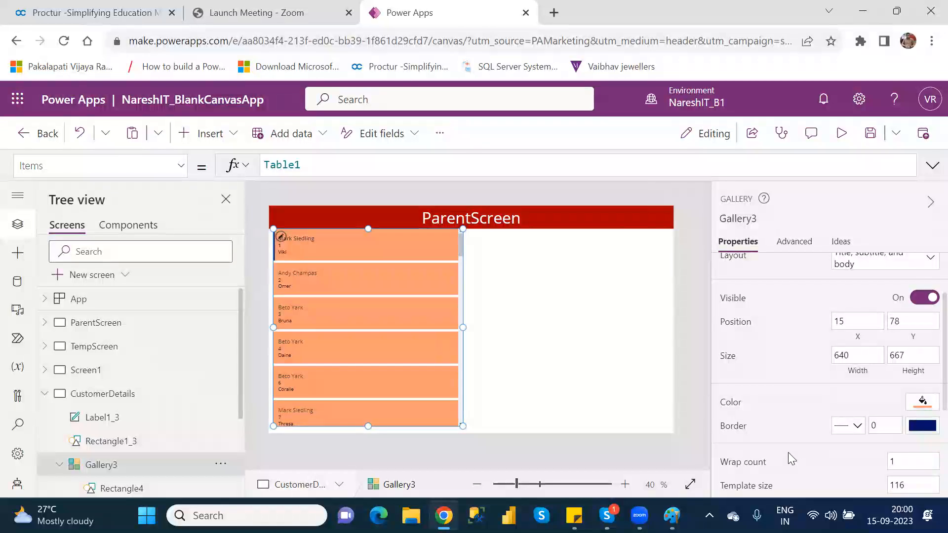
pyautogui.scroll(-3, 928, 356)
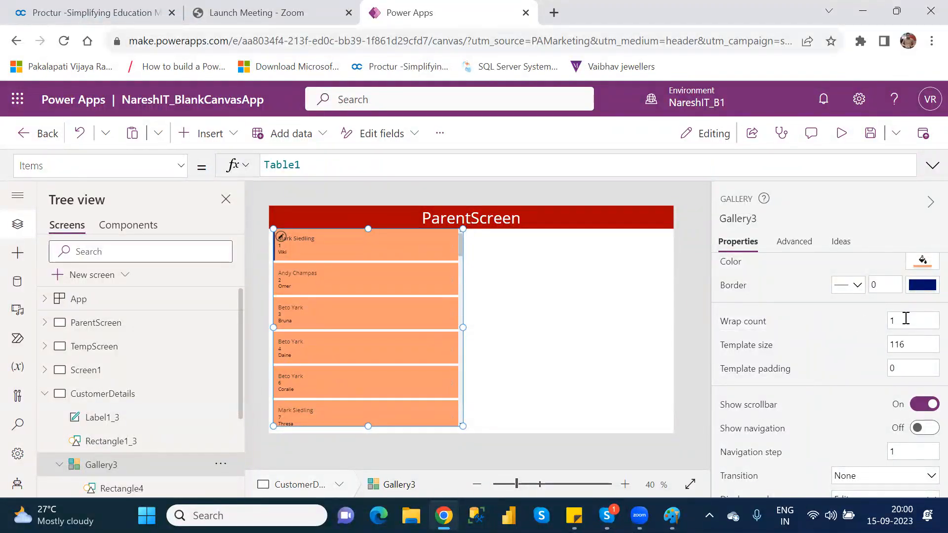
pyautogui.click(906, 318)
pyautogui.press('BackSpace')
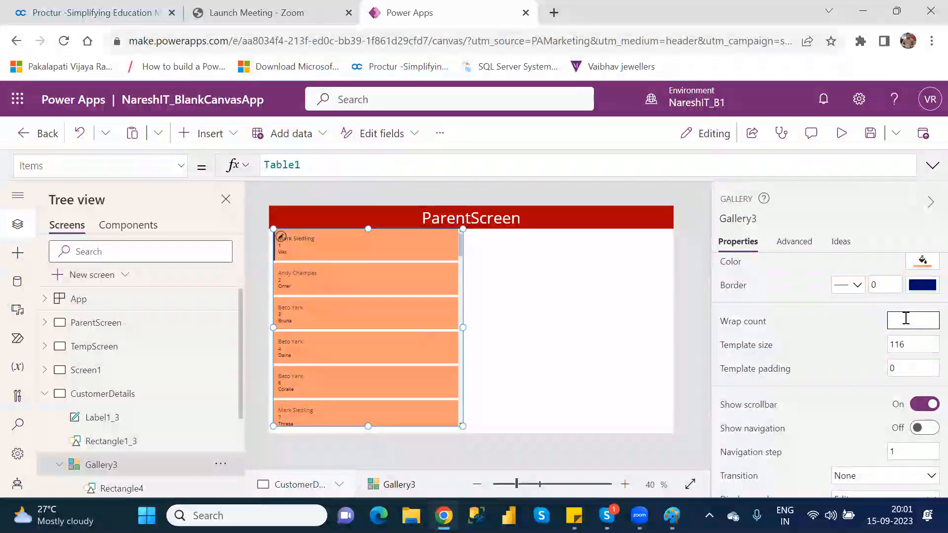
pyautogui.write('3')
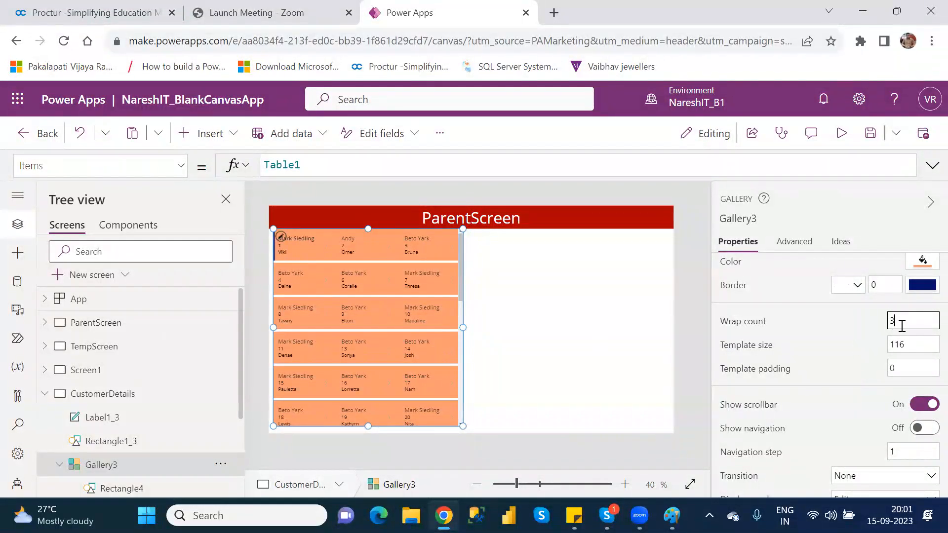
# Try a wrap count of 5 for the gallery and return it to 3
pyautogui.press('BackSpace')
pyautogui.write('5')
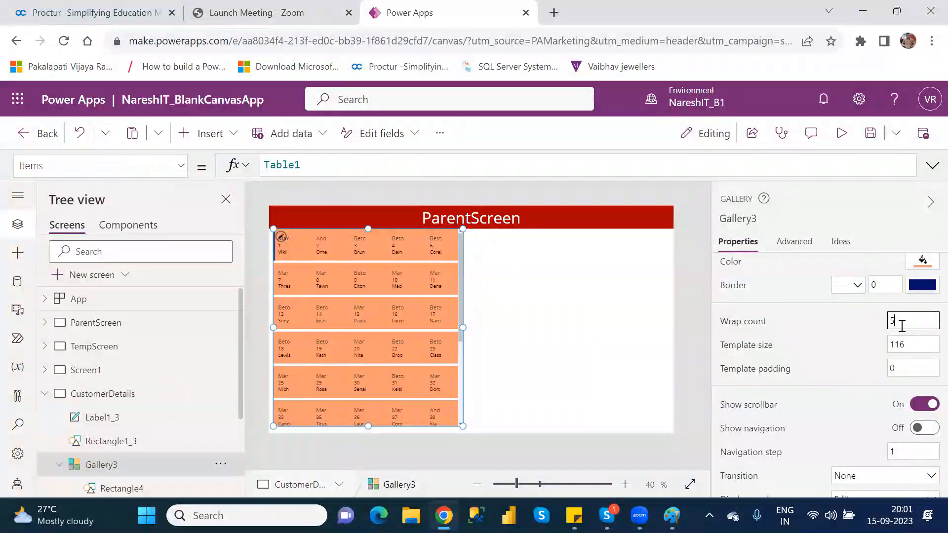
pyautogui.press('BackSpace')
pyautogui.write('3')
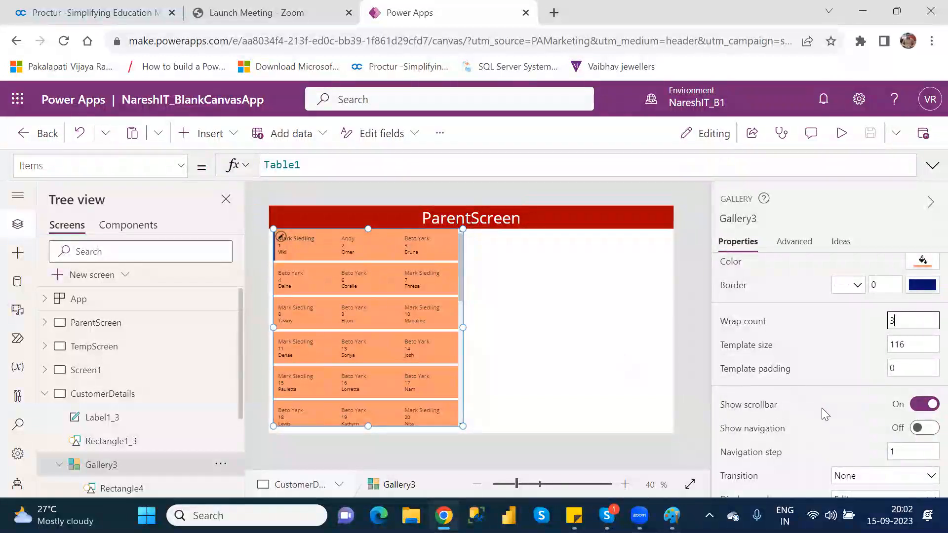
# Turn the gallery's scrollbar off and back on
pyautogui.moveTo(461, 279)
pyautogui.mouseDown()
pyautogui.moveTo(474, 404)
pyautogui.moveTo(477, 273)
pyautogui.mouseUp()
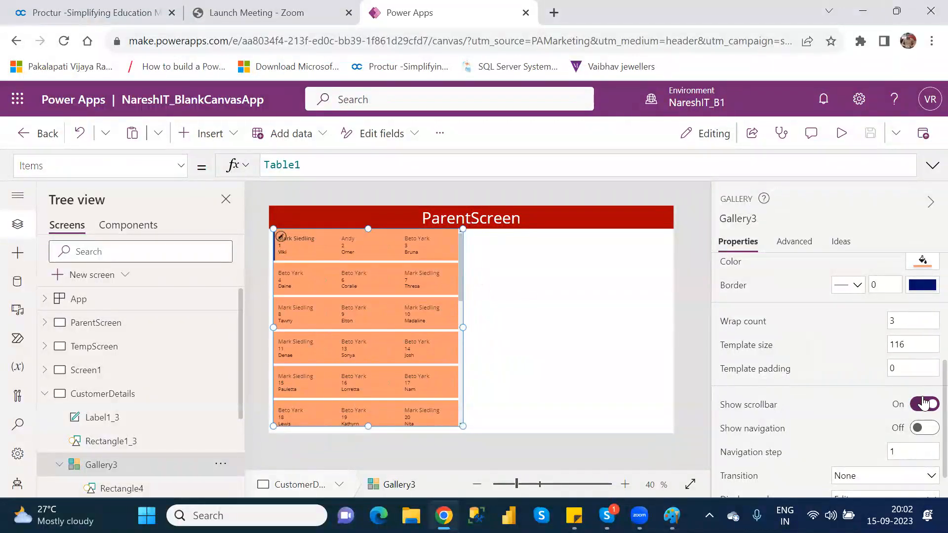
pyautogui.click(922, 404)
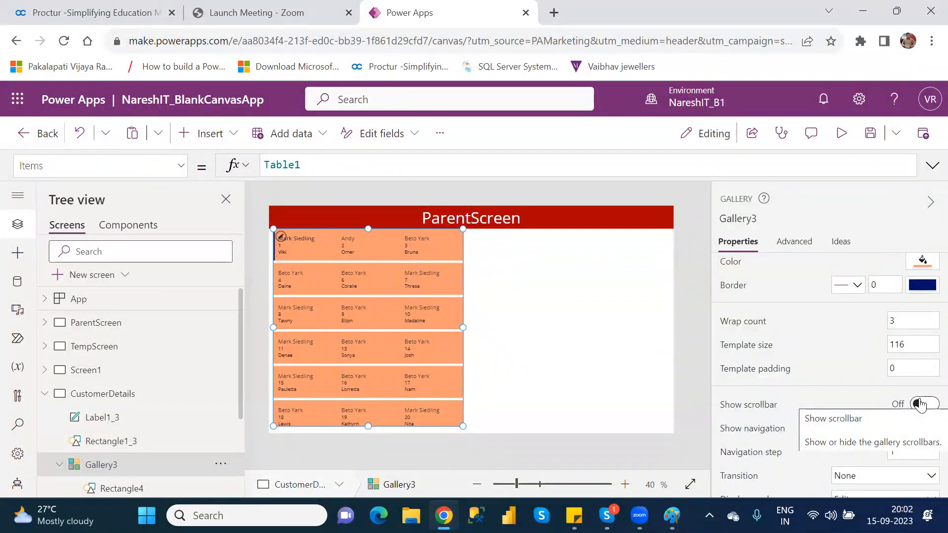
pyautogui.click(920, 404)
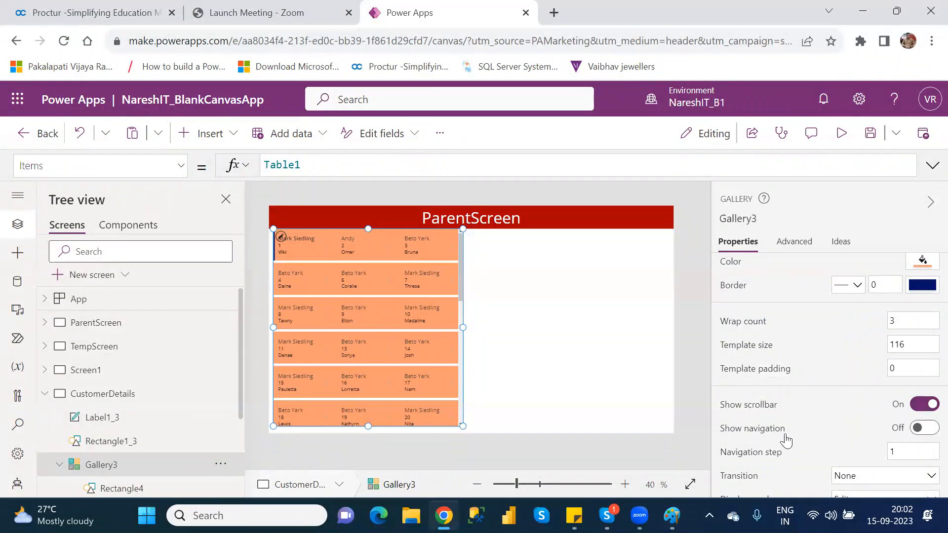
# Turn on Show navigation for the gallery and preview the app
pyautogui.click(929, 429)
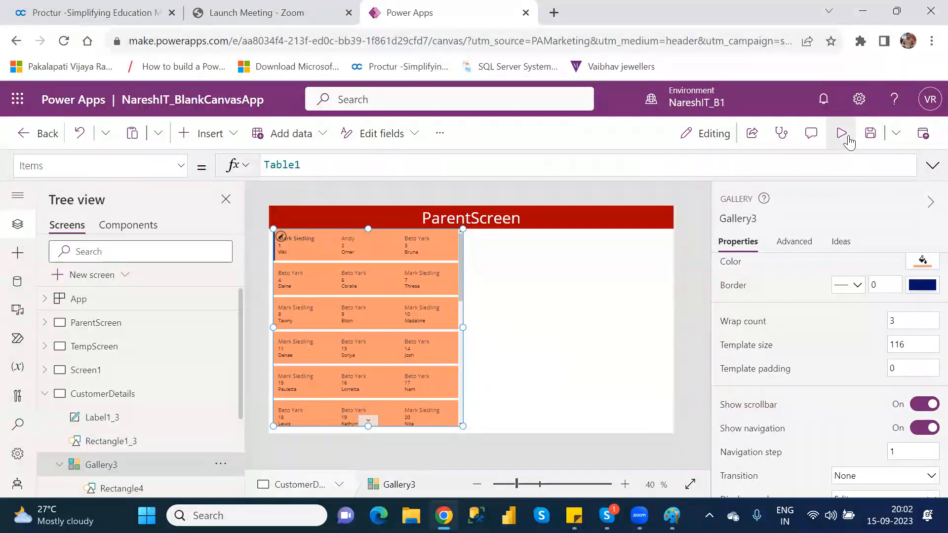
pyautogui.click(842, 134)
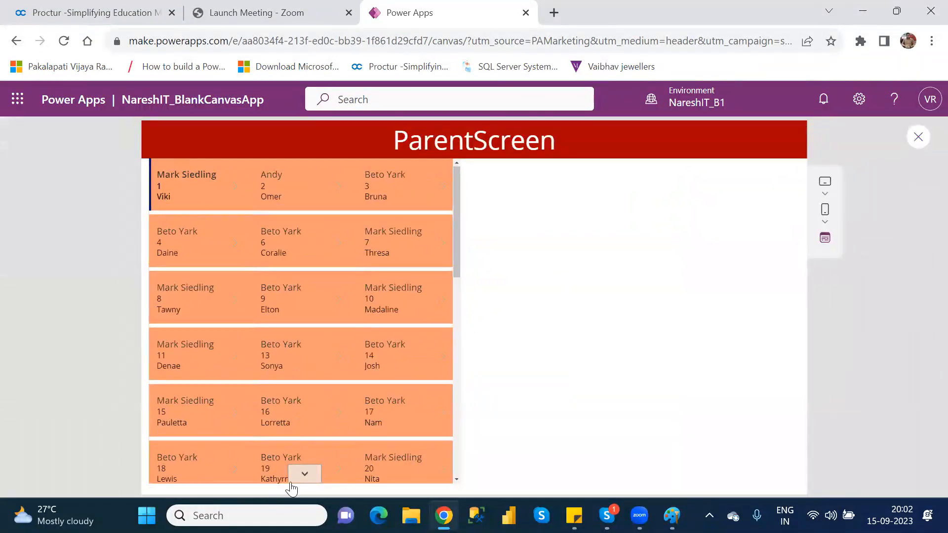
# Page the gallery forward one row with its navigation control in the preview and return to editing
pyautogui.click(303, 475)
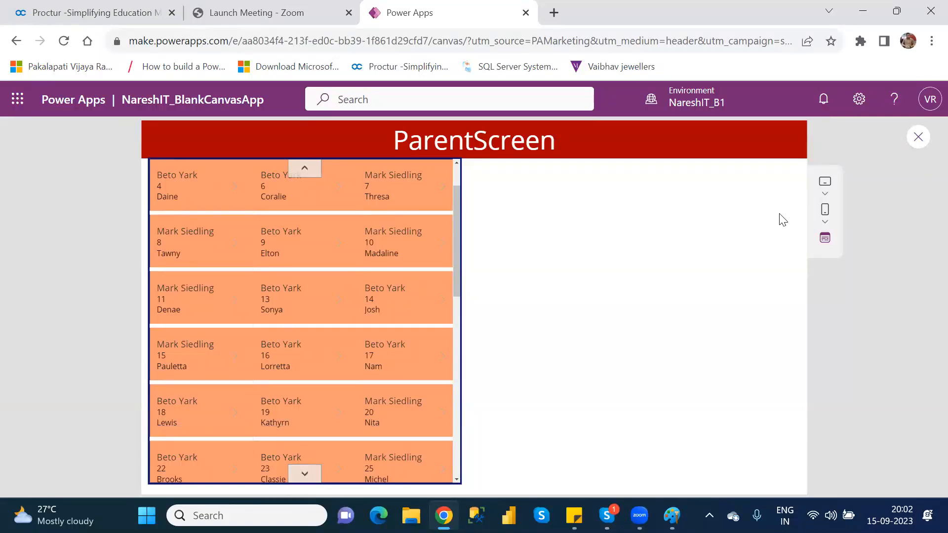
pyautogui.click(919, 138)
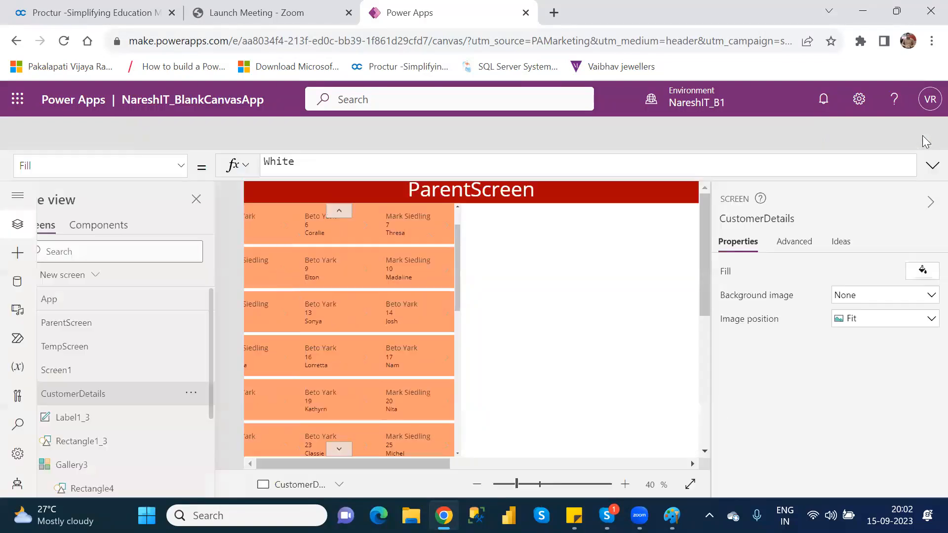
pyautogui.click(611, 364)
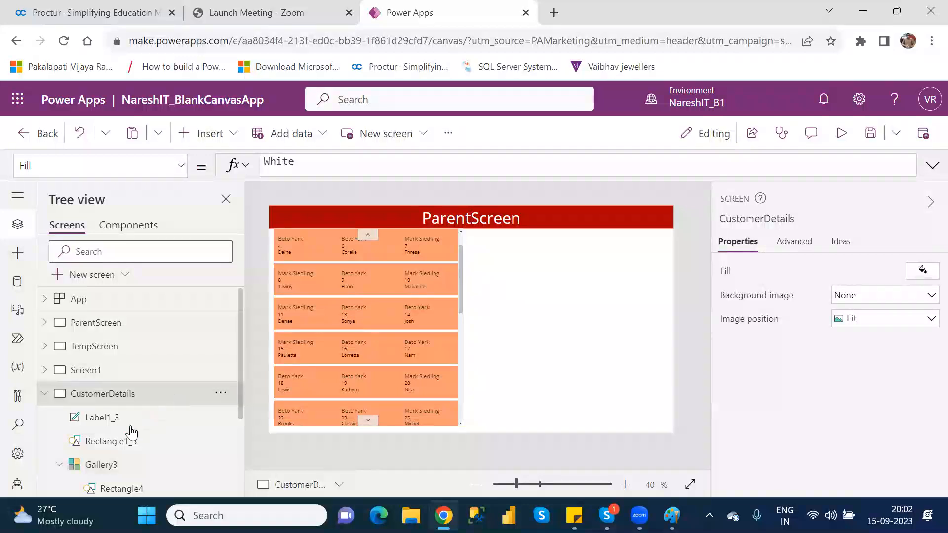
# Turn off Show scrollbar for Gallery3 and test paging forward and back through the records in the app preview
pyautogui.click(108, 469)
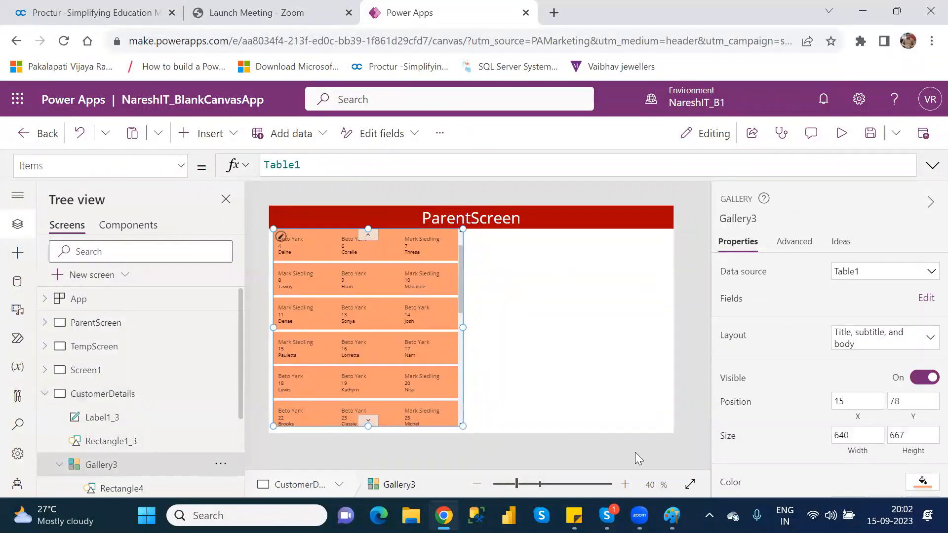
pyautogui.scroll(-5, 930, 311)
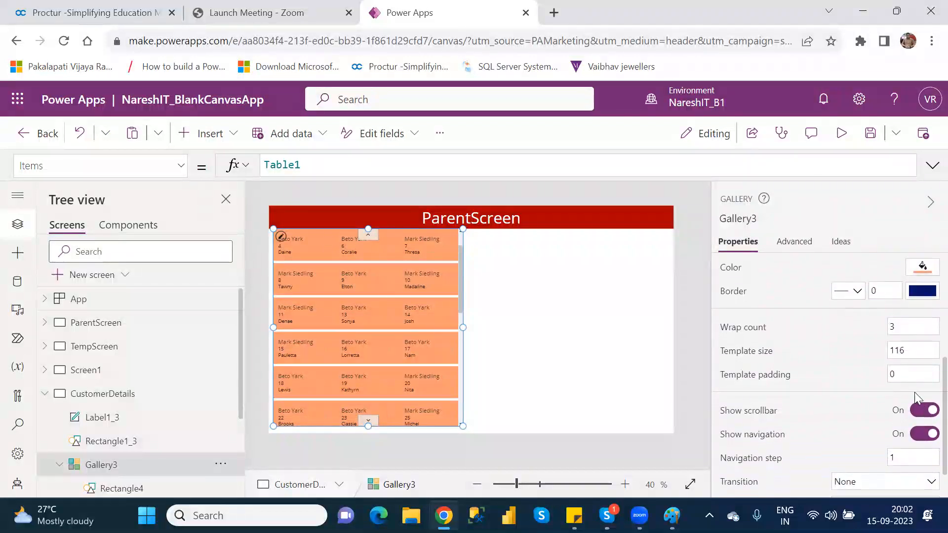
pyautogui.click(919, 413)
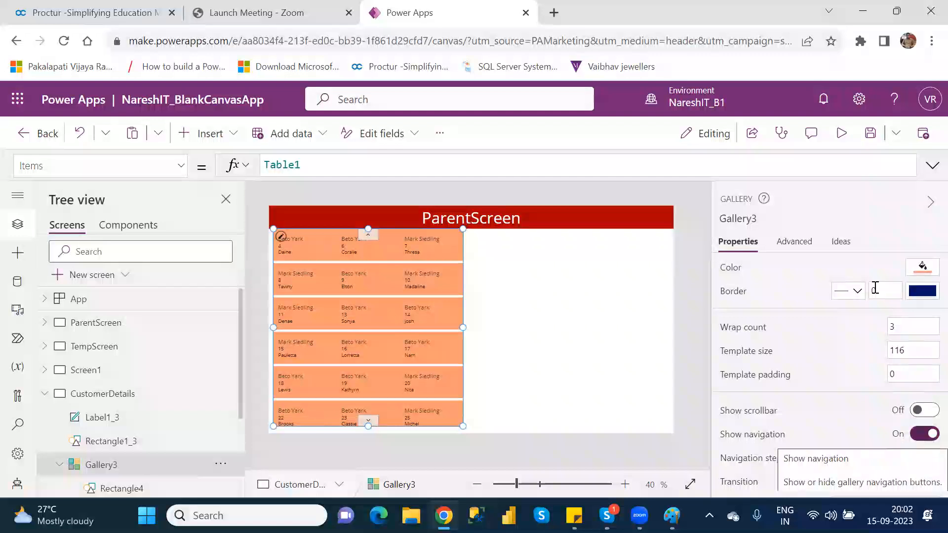
pyautogui.click(845, 133)
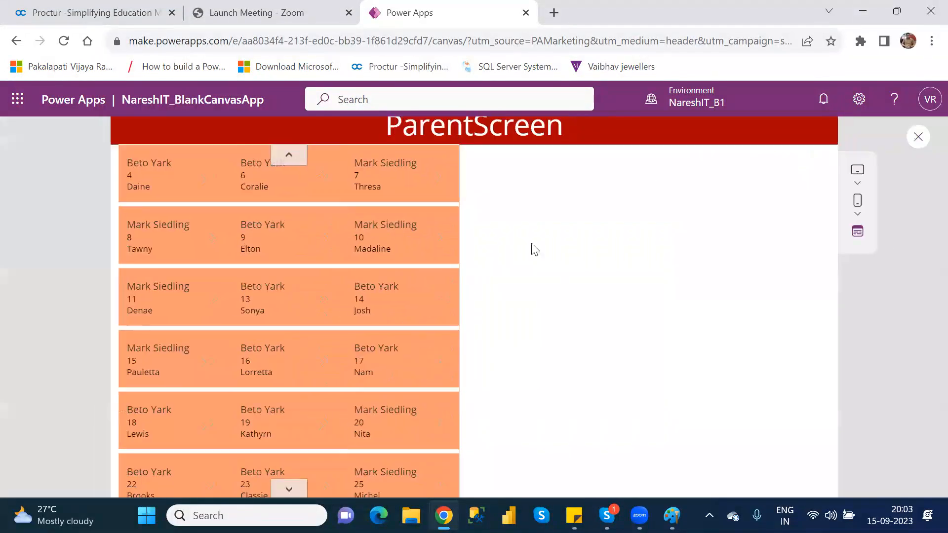
pyautogui.click(305, 473)
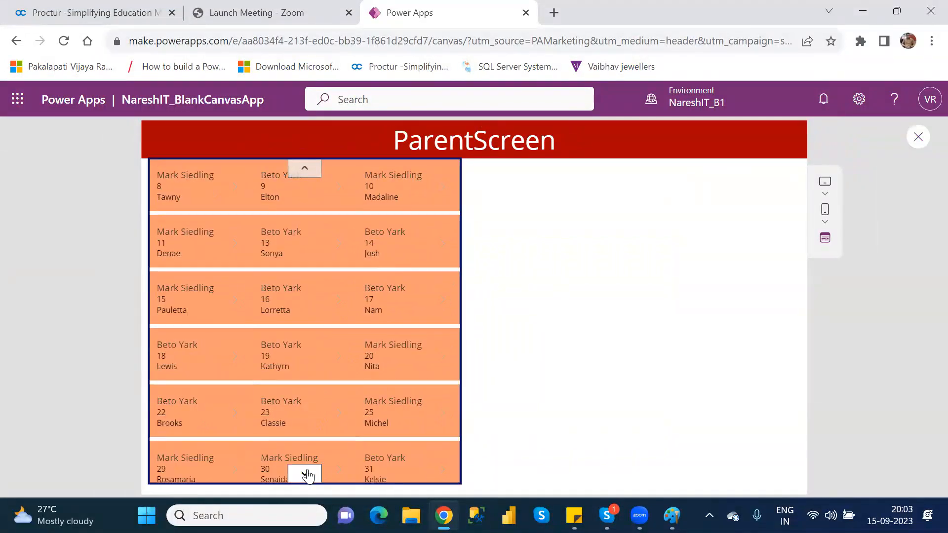
pyautogui.click(300, 168)
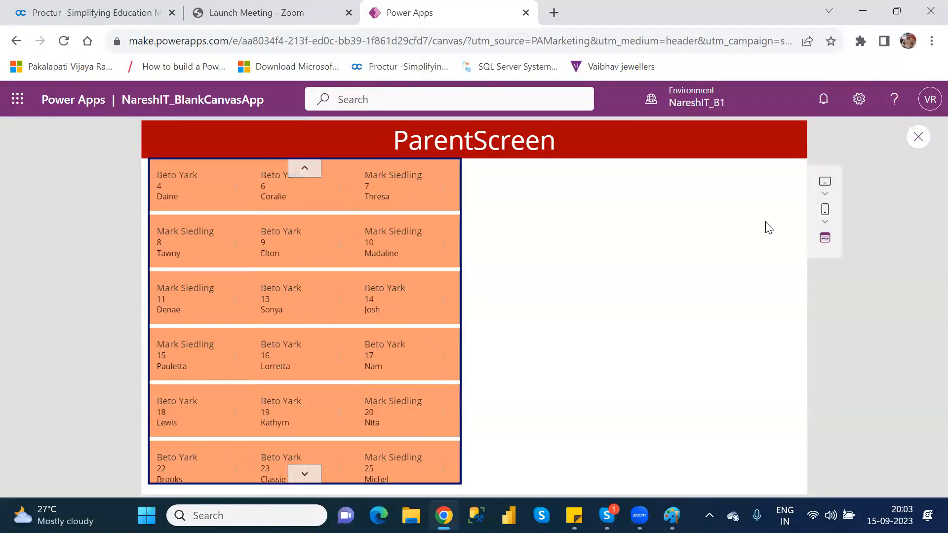
pyautogui.click(917, 138)
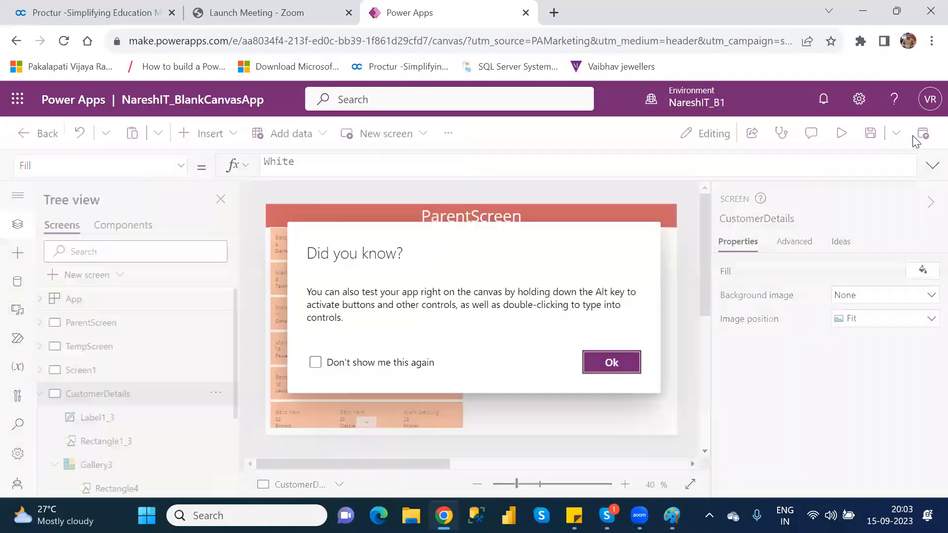
pyautogui.click(612, 363)
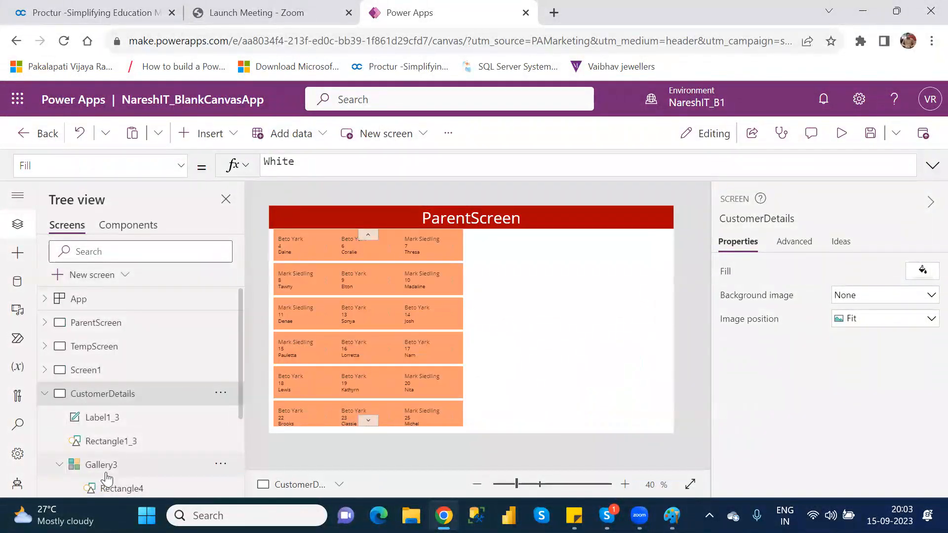
# Turn off Show navigation for Gallery3 and turn Show scrollbar back on
pyautogui.click(106, 473)
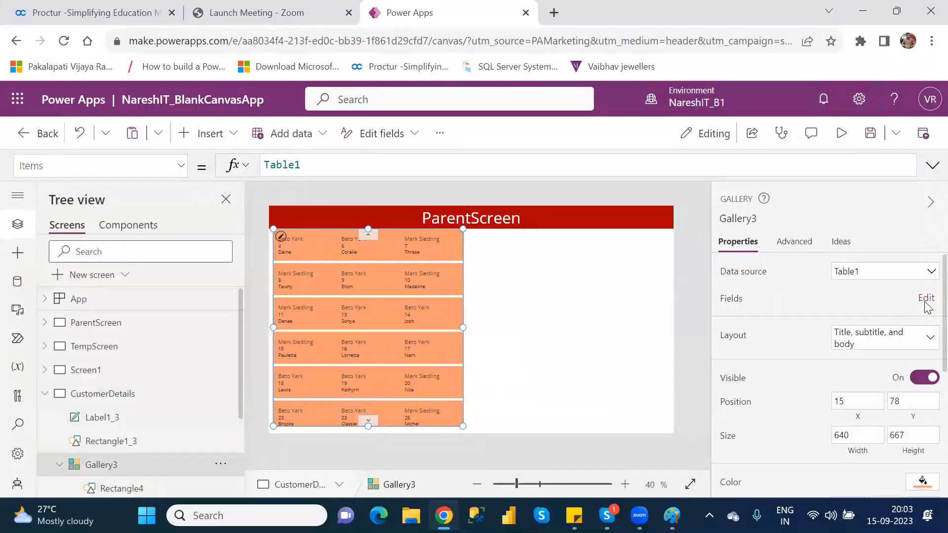
pyautogui.scroll(-5, 930, 312)
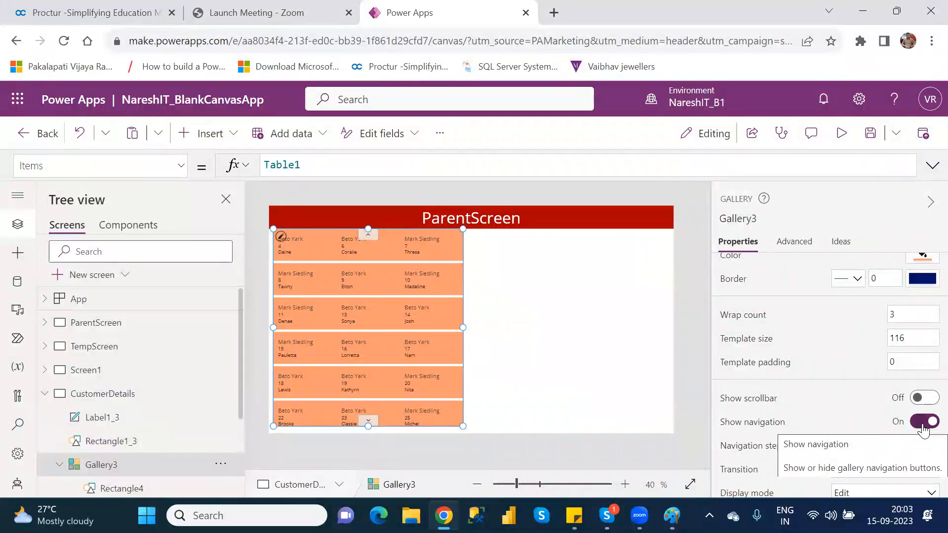
pyautogui.click(924, 429)
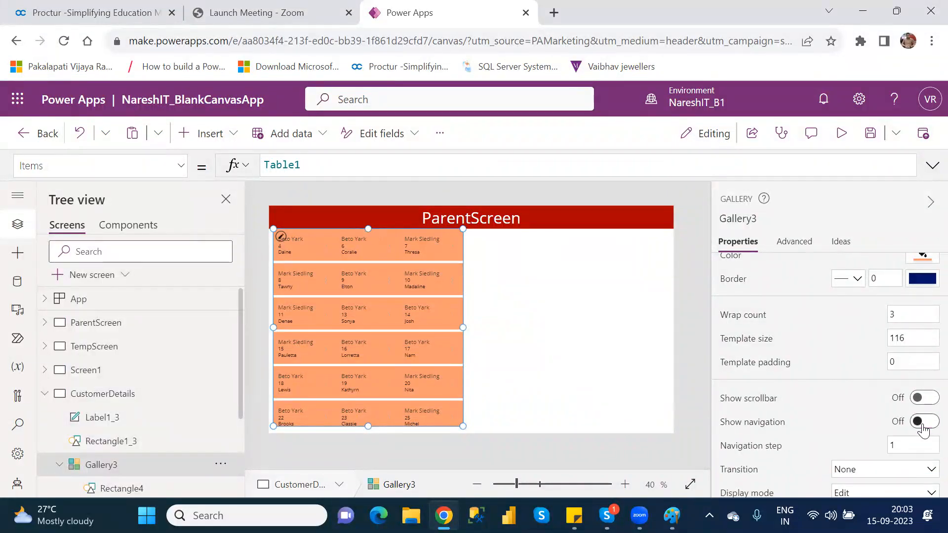
pyautogui.click(927, 399)
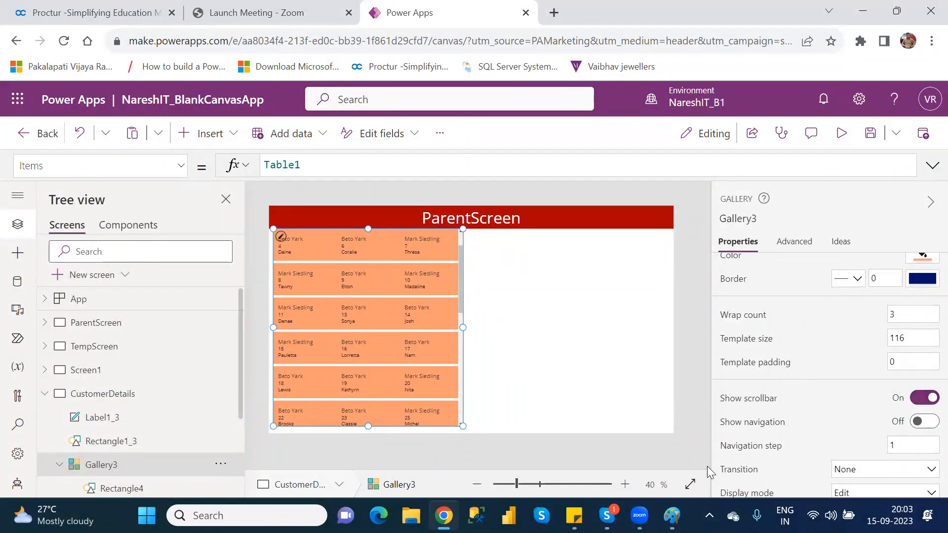
# Try a navigation step of 2 for the gallery, scroll its records to the start, and return the step to 1
pyautogui.click(899, 446)
pyautogui.press('BackSpace')
pyautogui.write('2')
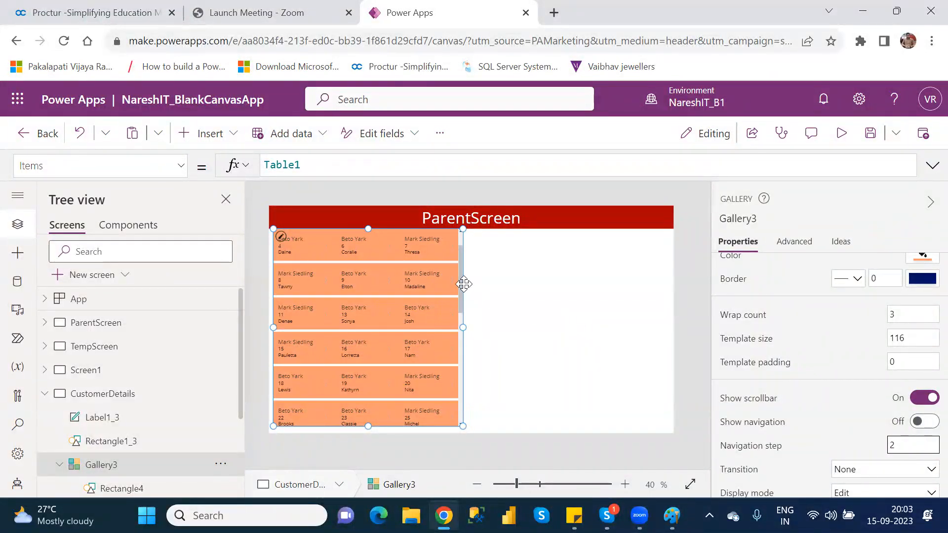
pyautogui.moveTo(460, 283); pyautogui.dragTo(460, 245)
pyautogui.click(901, 446)
pyautogui.press('BackSpace')
pyautogui.write('1')
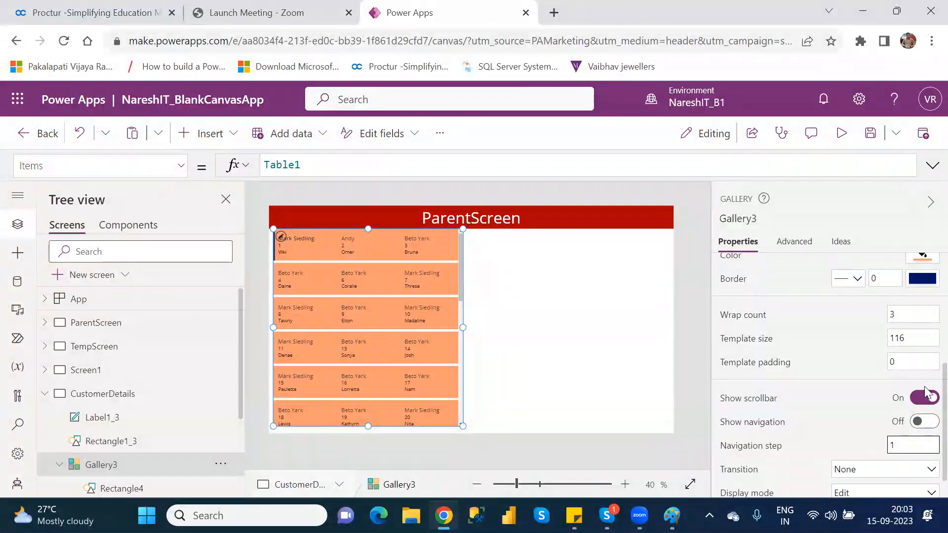
# Try the View display mode for the gallery and return it to Edit
pyautogui.scroll(-1, 927, 392)
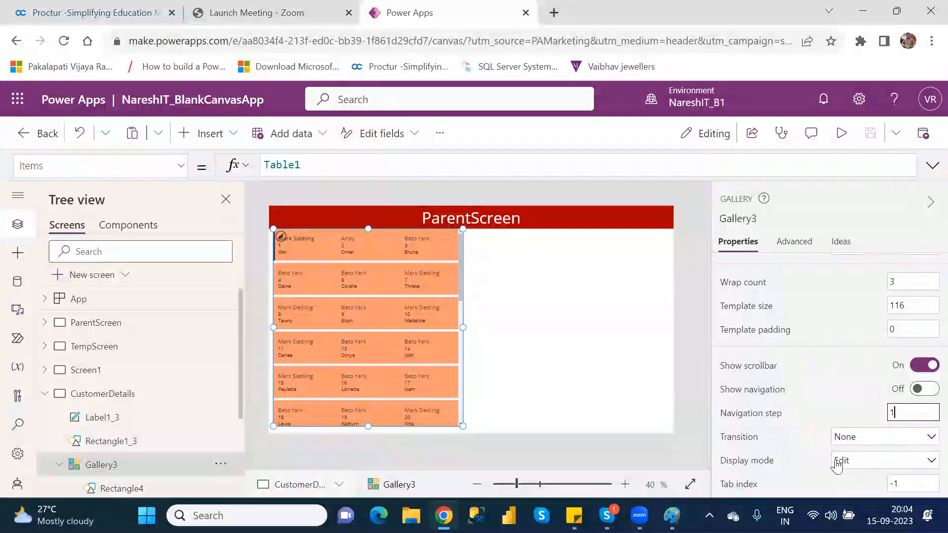
pyautogui.click(867, 461)
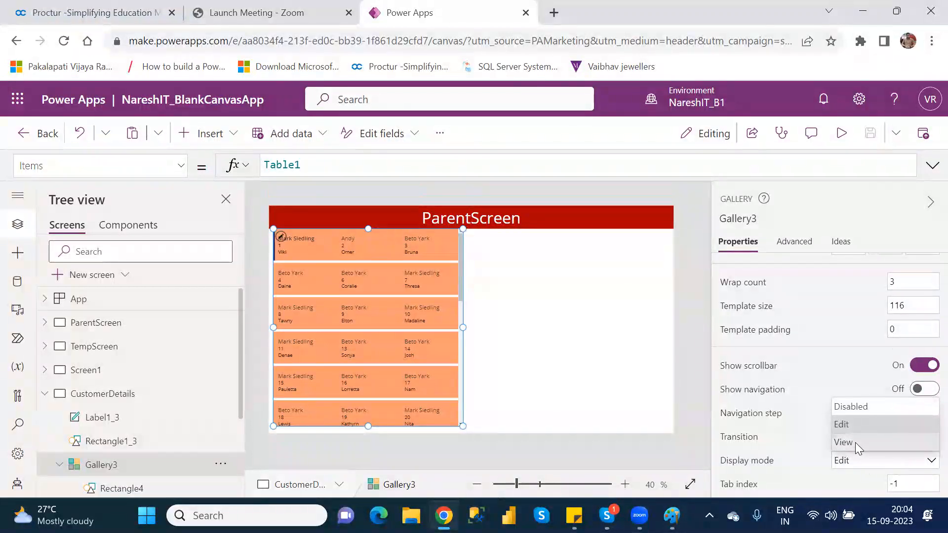
pyautogui.click(855, 442)
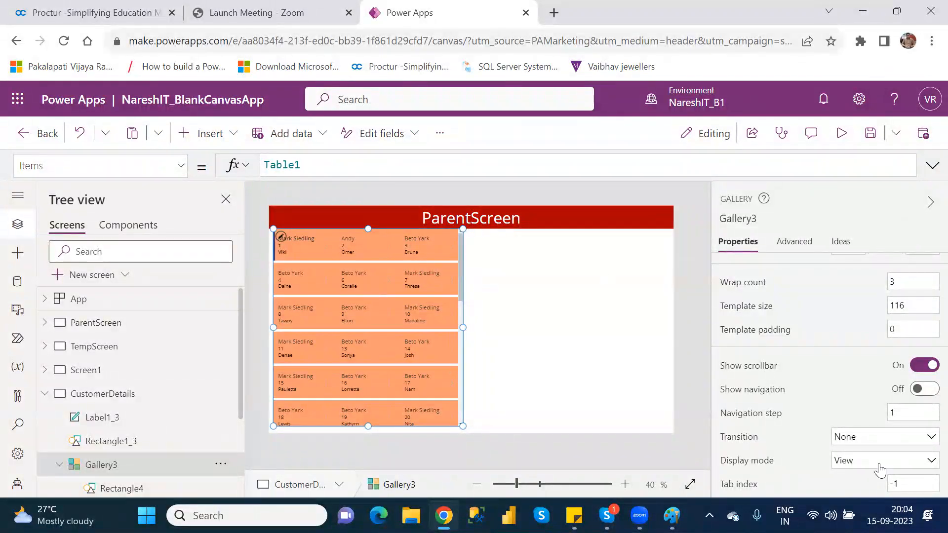
pyautogui.click(865, 470)
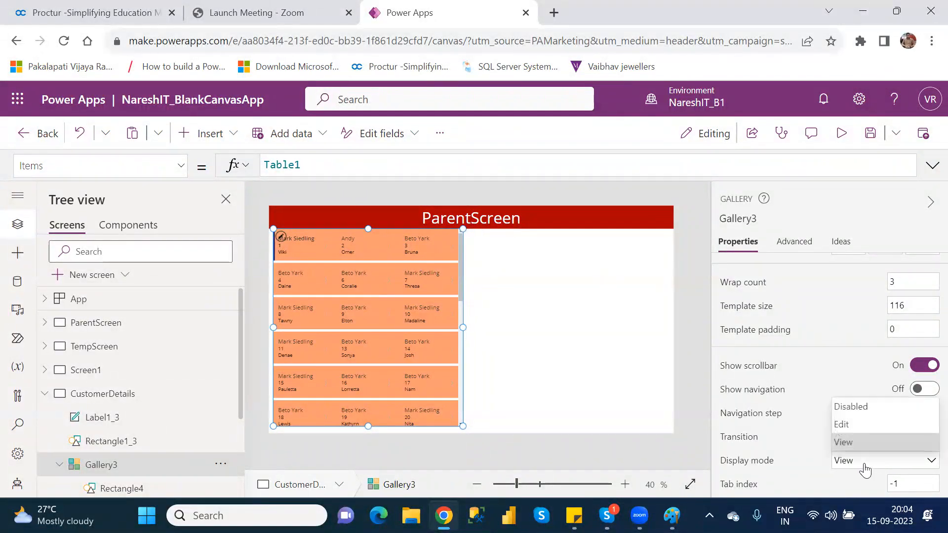
pyautogui.click(849, 418)
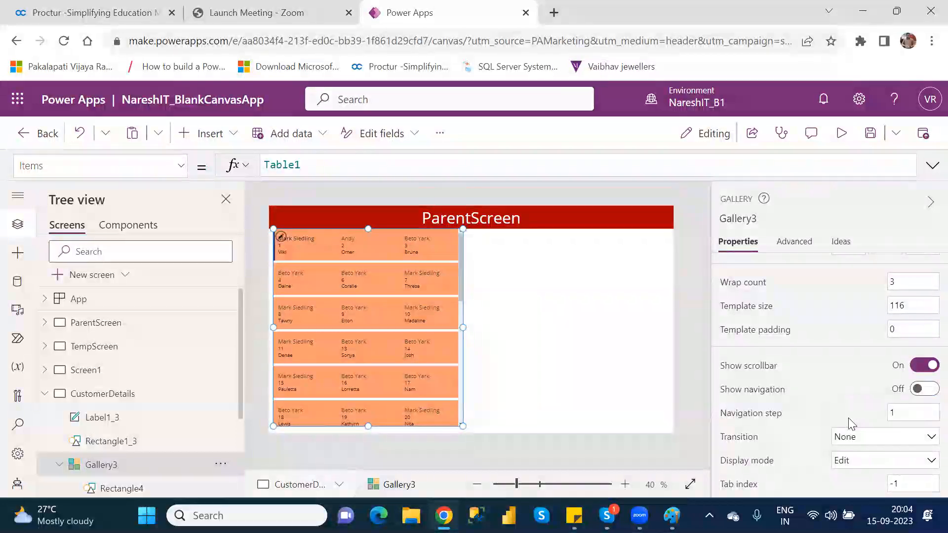
# Try tab index values of 2 and 1 for the gallery
pyautogui.click(914, 485)
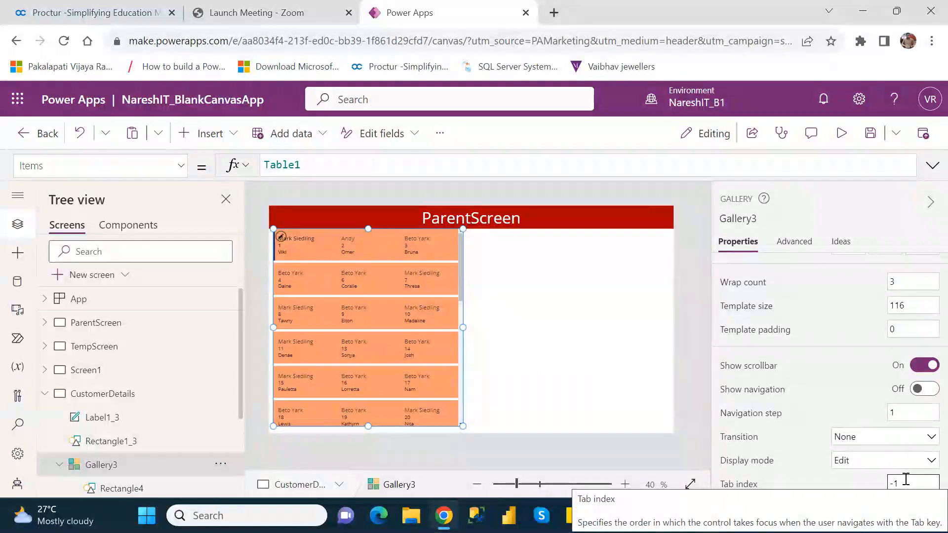
pyautogui.press('BackSpace')
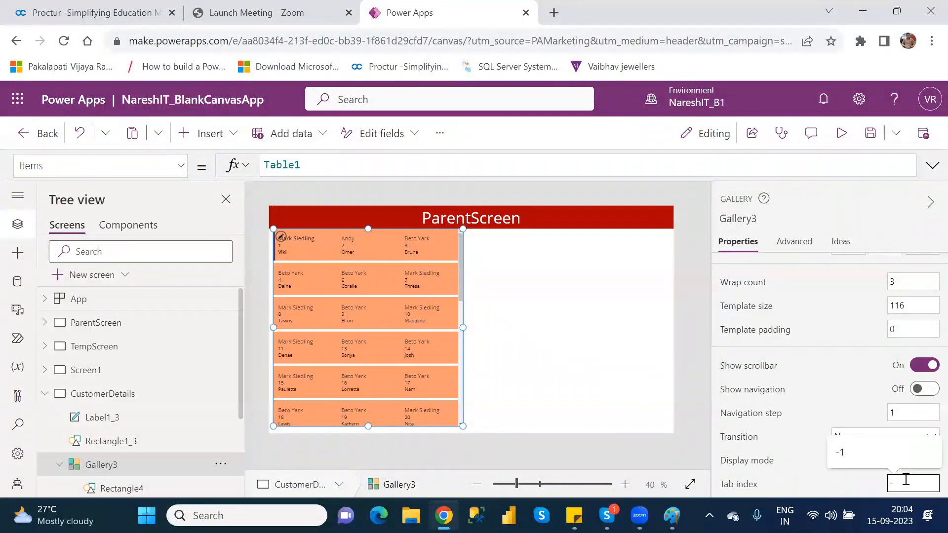
pyautogui.press('BackSpace')
pyautogui.write('2')
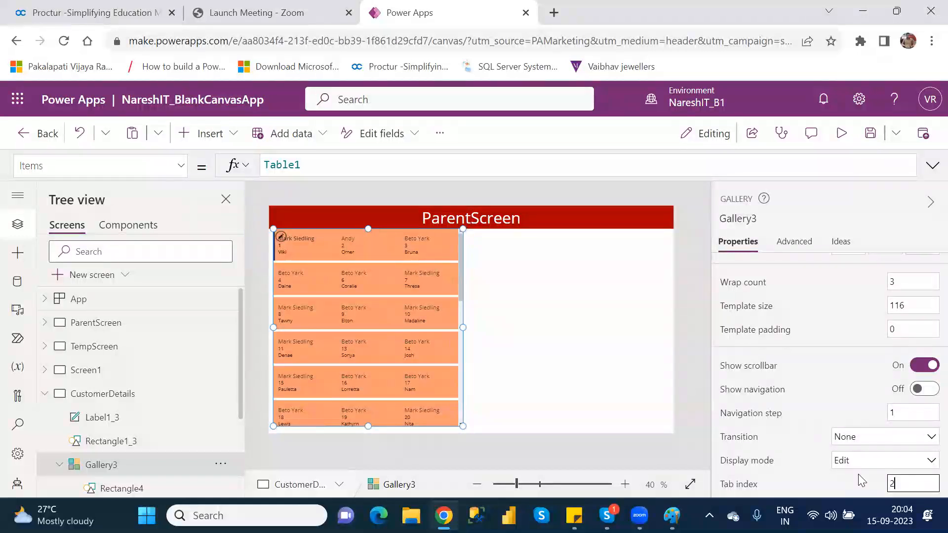
pyautogui.press('BackSpace')
pyautogui.write('1')
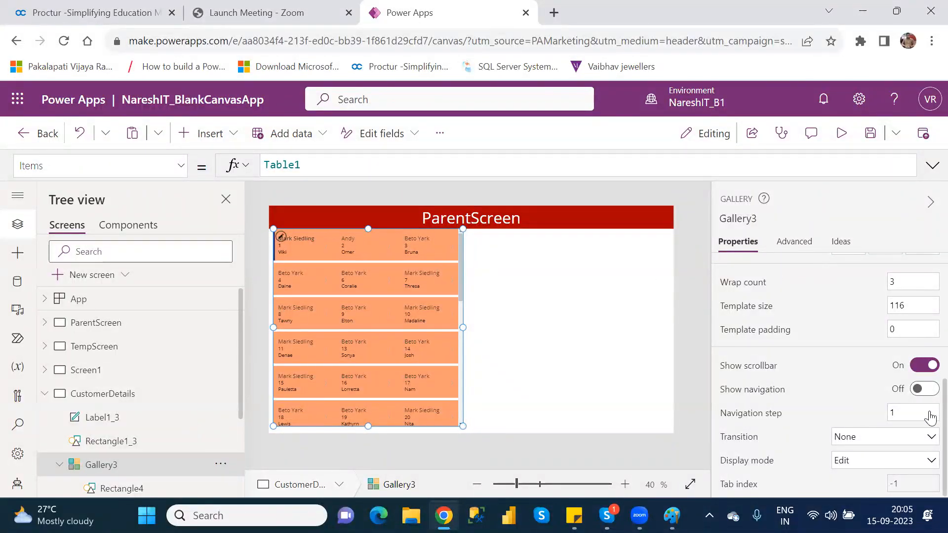
# Save the app
pyautogui.scroll(10, 930, 417)
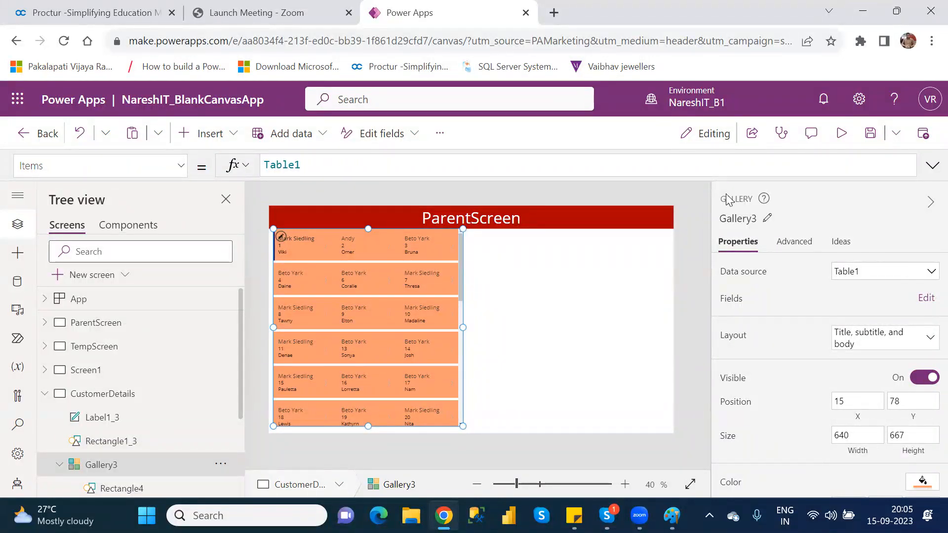
pyautogui.click(870, 137)
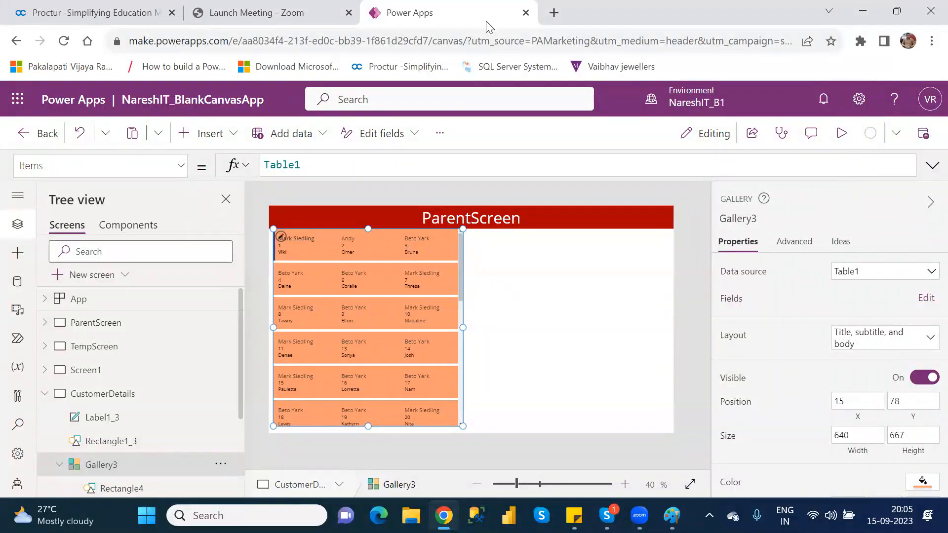